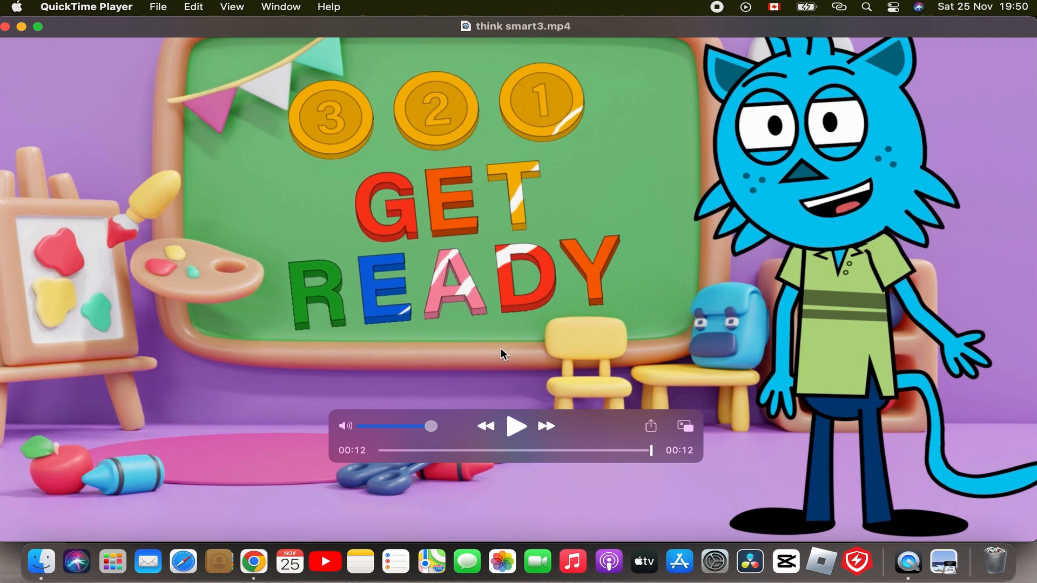
- Switch to Chrome and examine the most popular videos on the Super Simple Songs YouTube channel, including their view counts and ages
{"action": "left_click", "coordinate": [251, 560]}
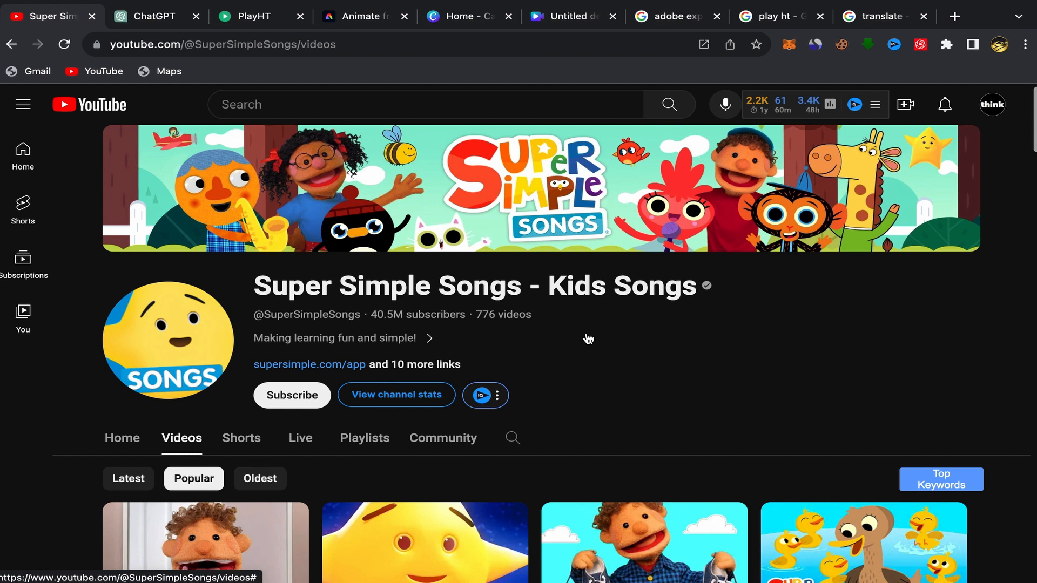
{"action": "scroll", "coordinate": [588, 339], "scroll_direction": "down", "scroll_amount": 5}
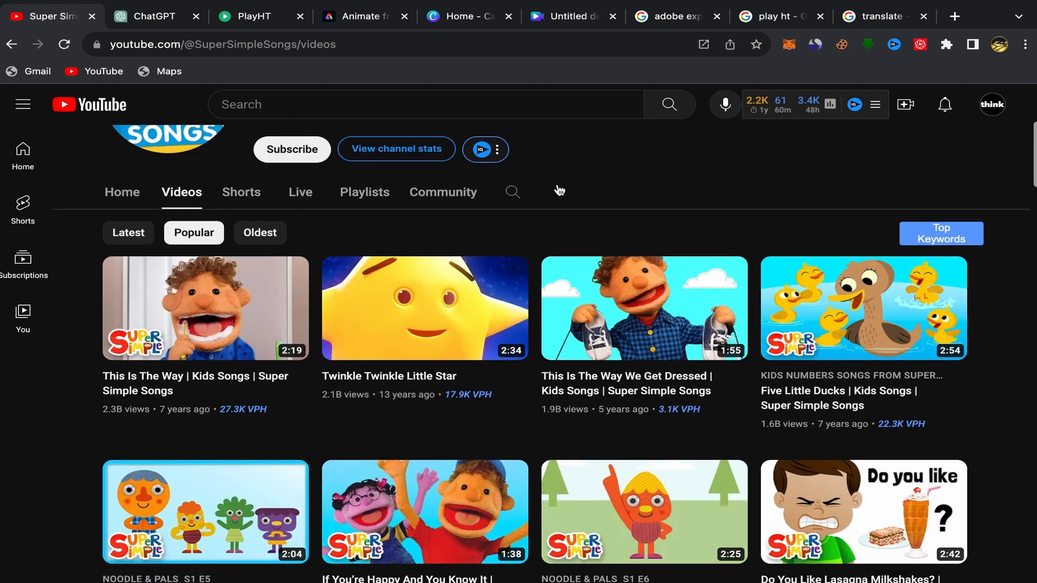
{"action": "scroll", "coordinate": [559, 190], "scroll_direction": "up", "scroll_amount": 2}
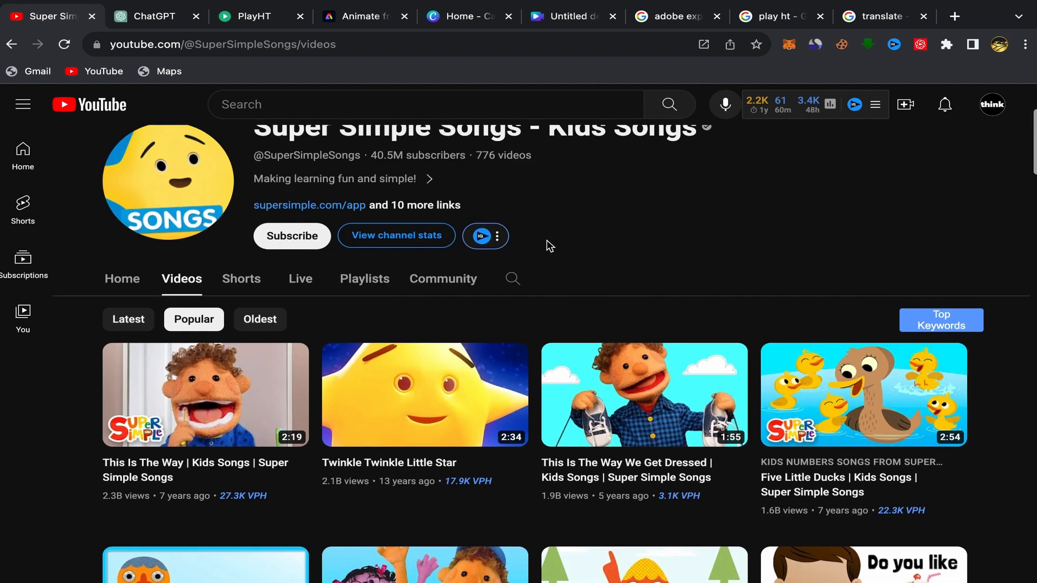
{"action": "scroll", "coordinate": [547, 240], "scroll_direction": "up", "scroll_amount": 3}
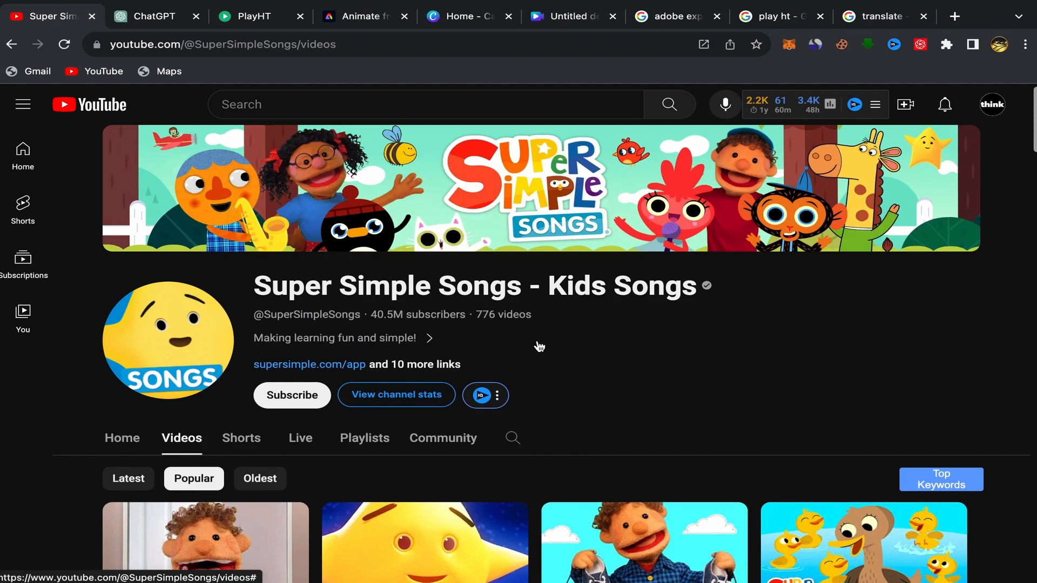
{"action": "scroll", "coordinate": [539, 346], "scroll_direction": "down", "scroll_amount": 5}
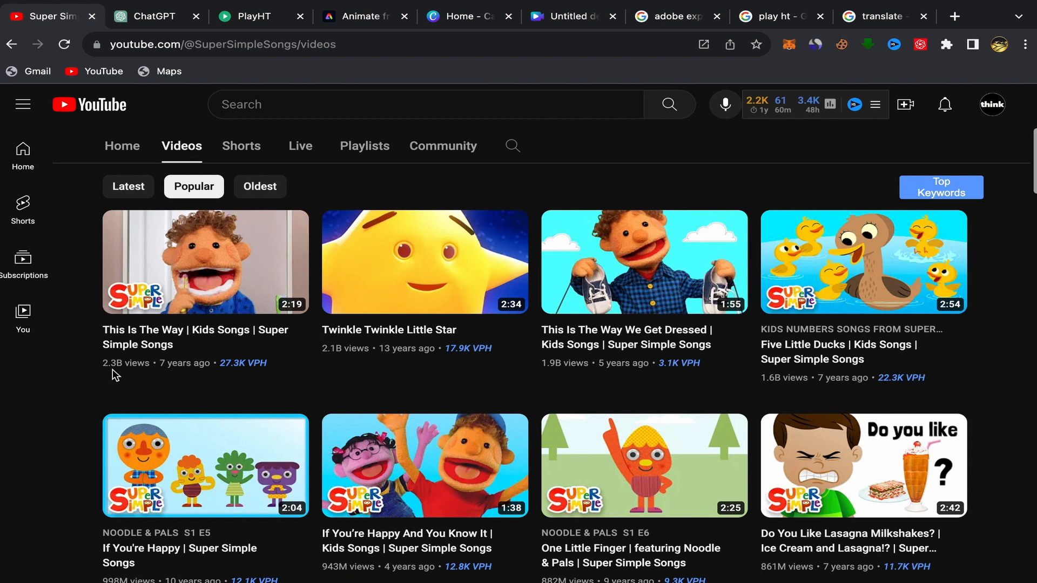
{"action": "mouse_move", "coordinate": [249, 369]}
{"action": "scroll", "coordinate": [526, 411], "scroll_direction": "down", "scroll_amount": 8}
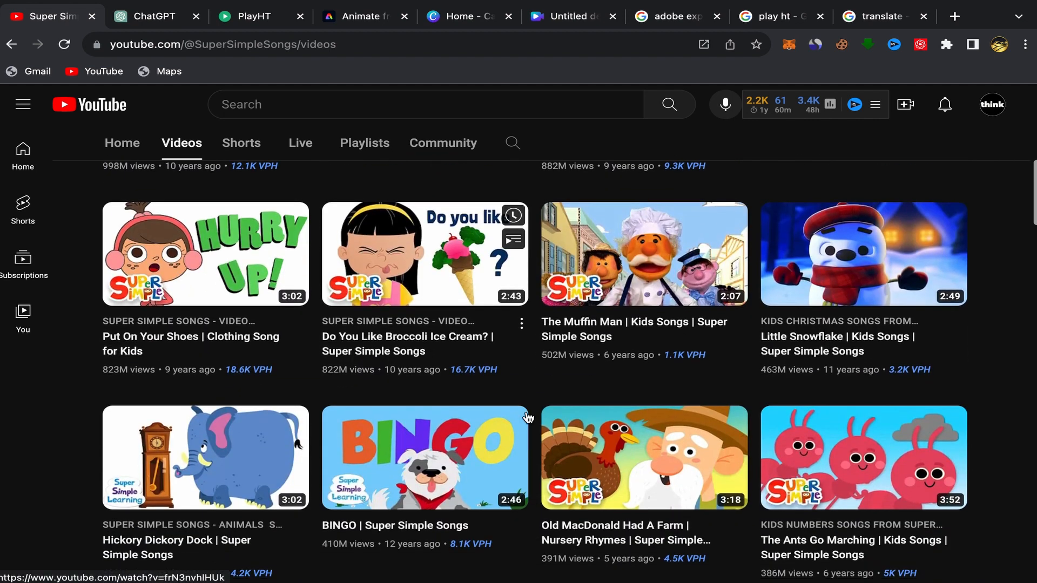
{"action": "scroll", "coordinate": [530, 405], "scroll_direction": "down", "scroll_amount": 1}
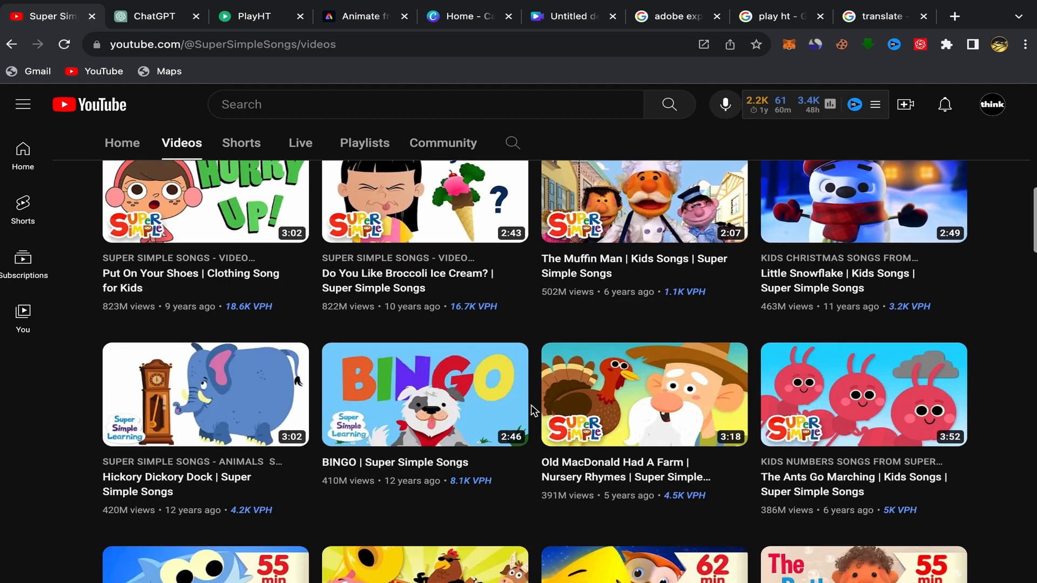
{"action": "scroll", "coordinate": [531, 405], "scroll_direction": "down", "scroll_amount": 6}
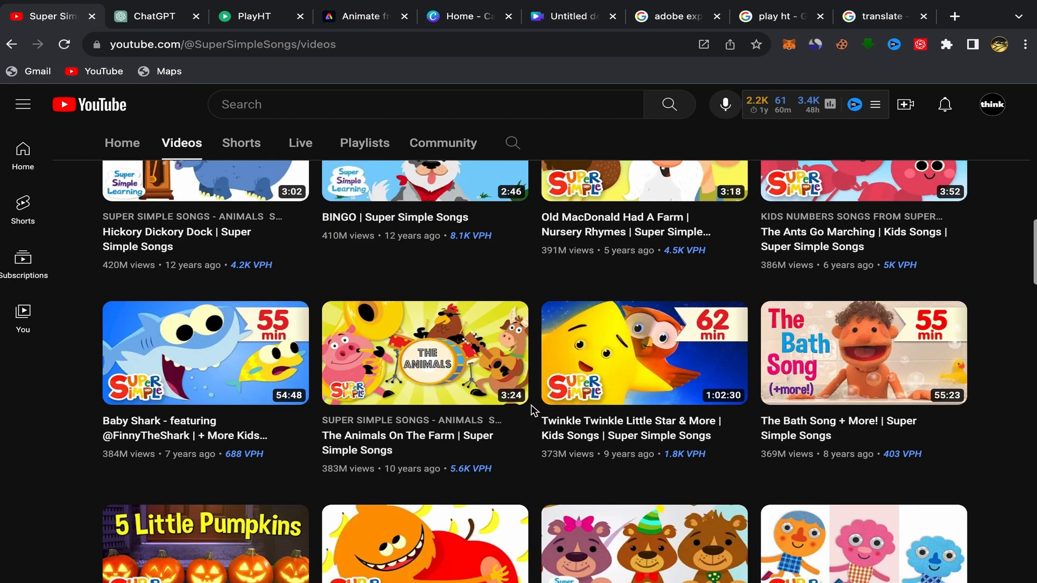
{"action": "scroll", "coordinate": [530, 404], "scroll_direction": "down", "scroll_amount": 5}
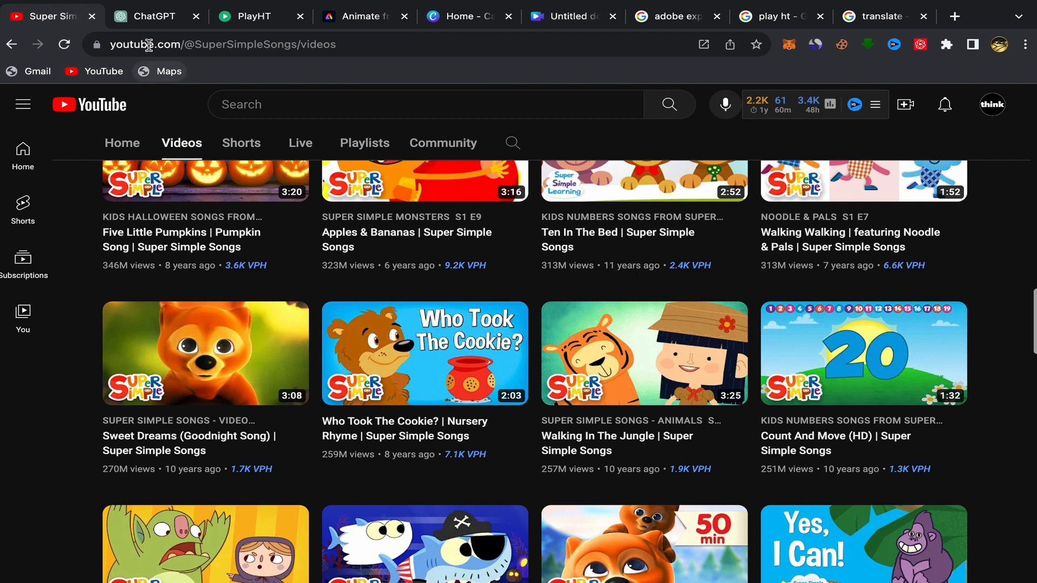
- Send ChatGPT the prompt "imagine yourself as a teacher teaching kids at school to count up to 5 make it easy and funny"
{"action": "left_click", "coordinate": [155, 22]}
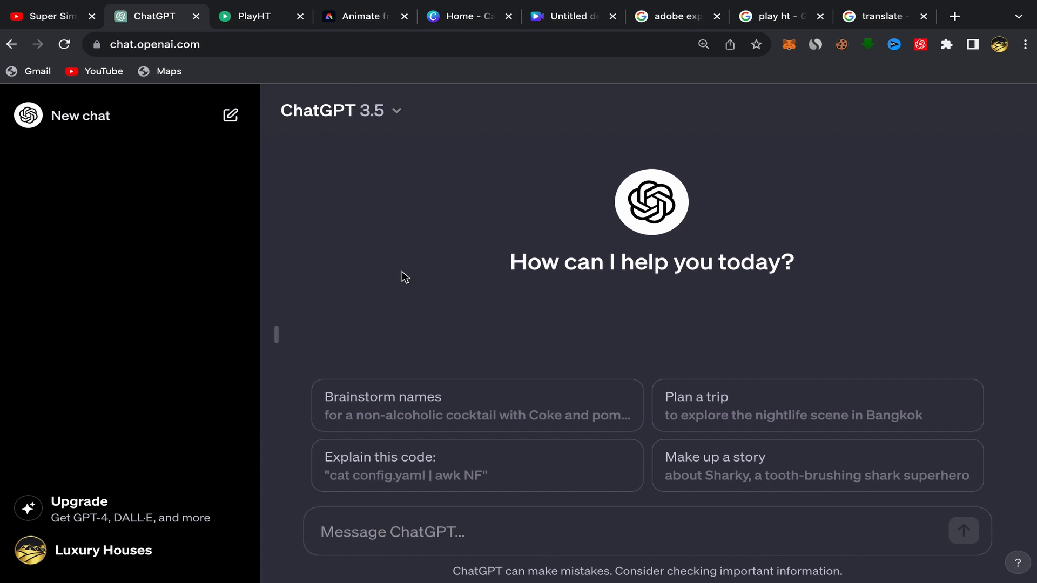
{"action": "left_click", "coordinate": [366, 111]}
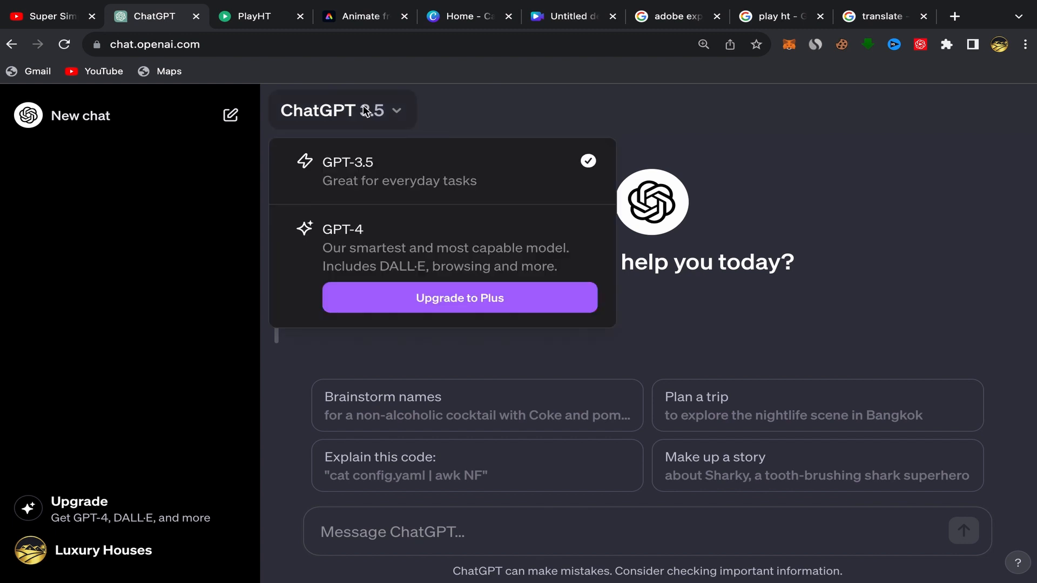
{"action": "left_click", "coordinate": [461, 111]}
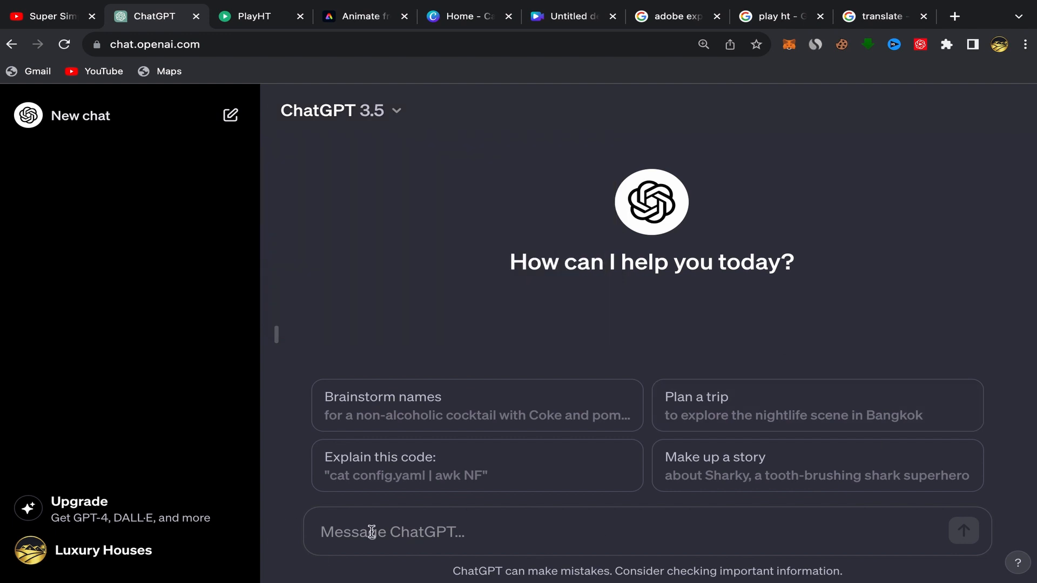
{"action": "left_click", "coordinate": [328, 533]}
{"action": "right_click", "coordinate": [329, 533]}
{"action": "left_click", "coordinate": [372, 474]}
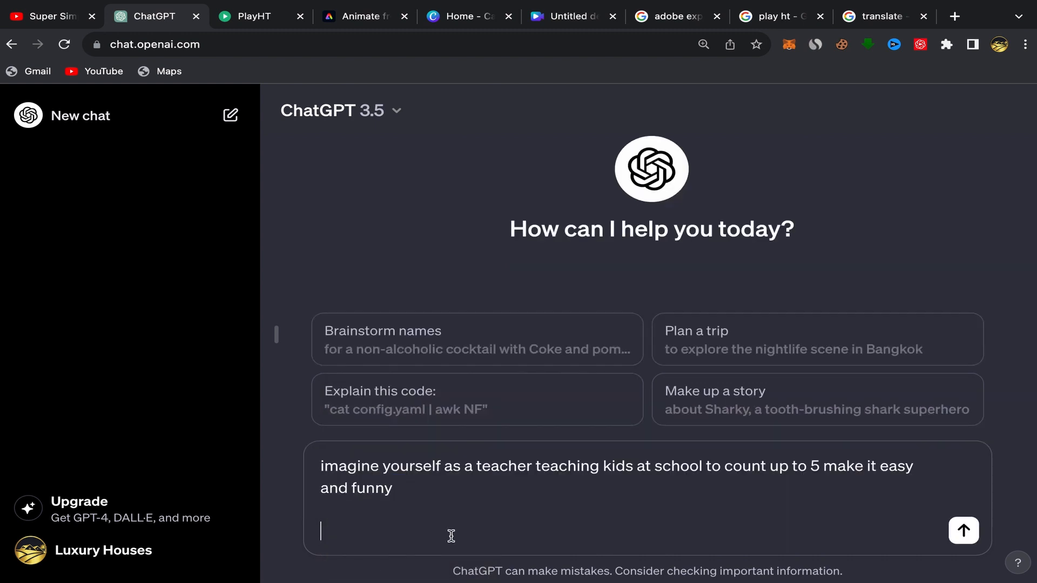
{"action": "key", "text": "BackSpace"}
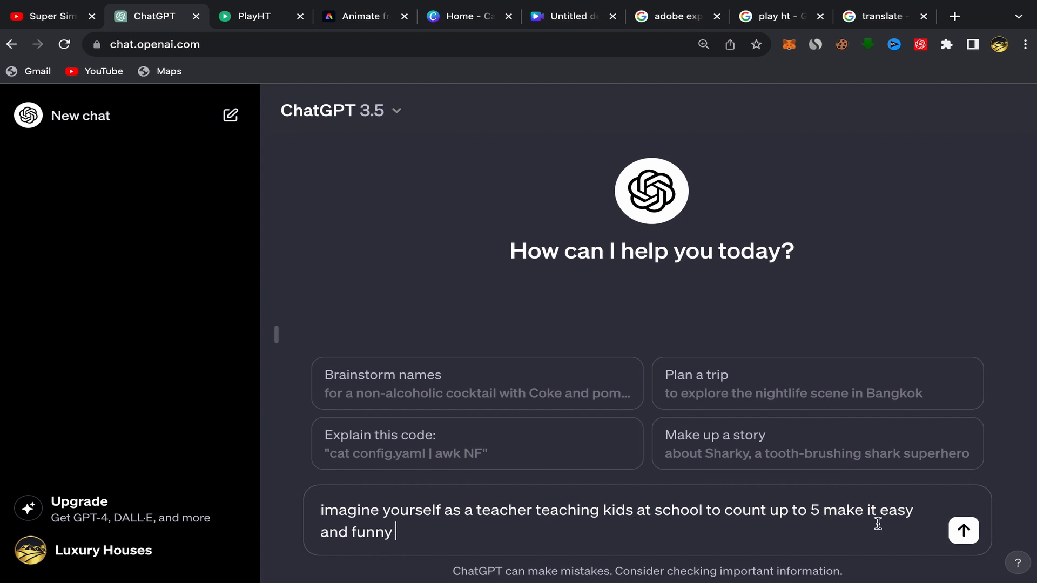
{"action": "left_click", "coordinate": [967, 533]}
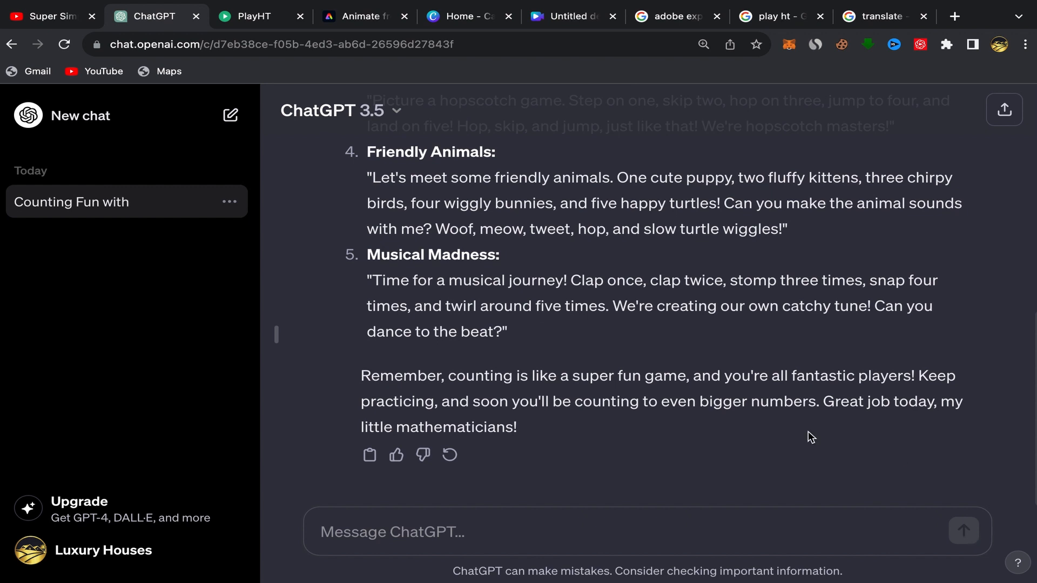
- Review ChatGPT's counting script and copy the paragraph under "Start with Fingers"
{"action": "scroll", "coordinate": [727, 351], "scroll_direction": "up", "scroll_amount": 7}
{"action": "scroll", "coordinate": [618, 338], "scroll_direction": "down", "scroll_amount": 2}
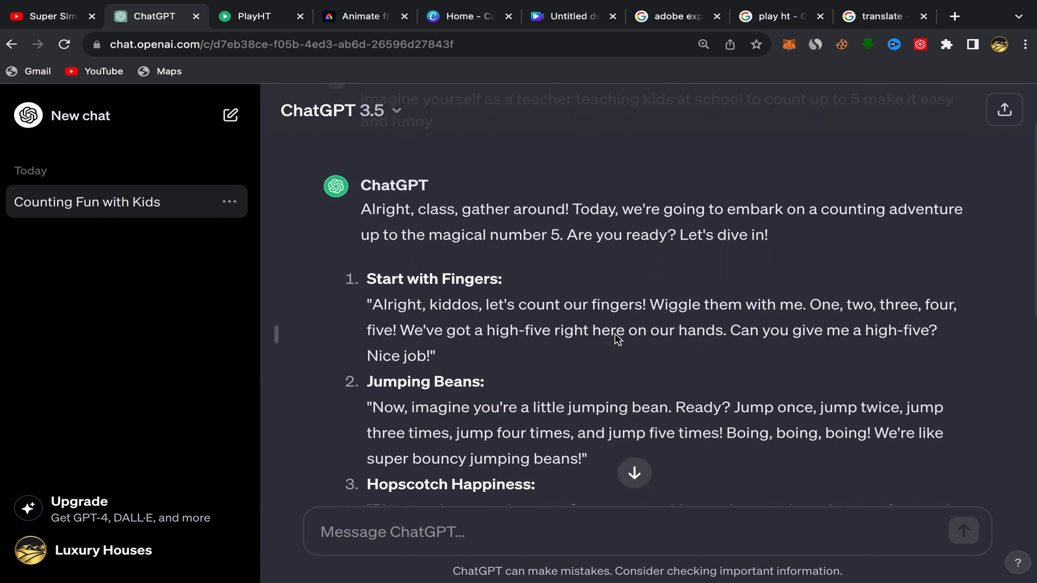
{"action": "scroll", "coordinate": [585, 296], "scroll_direction": "down", "scroll_amount": 2}
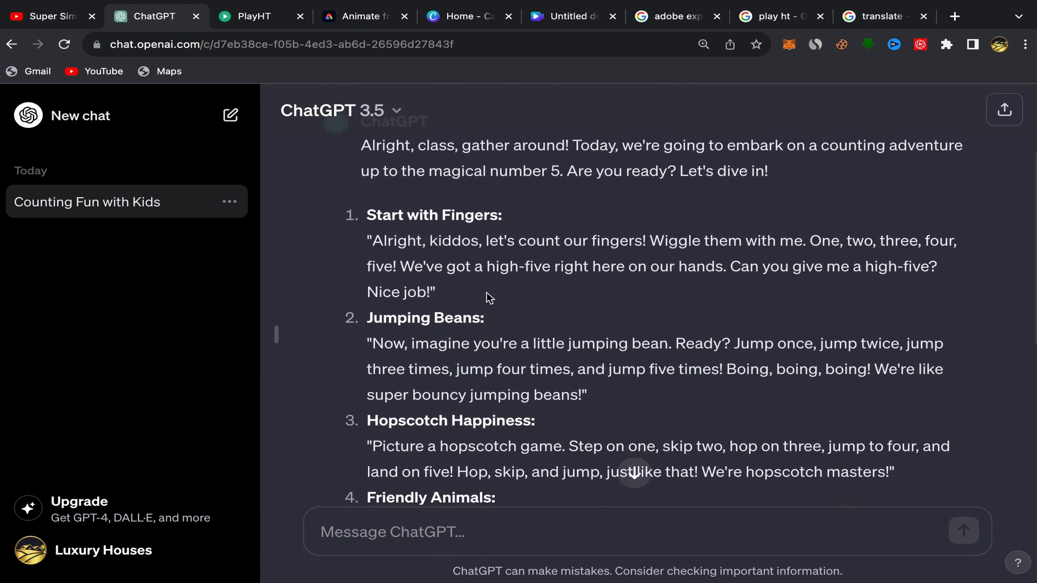
{"action": "scroll", "coordinate": [552, 259], "scroll_direction": "up", "scroll_amount": 1}
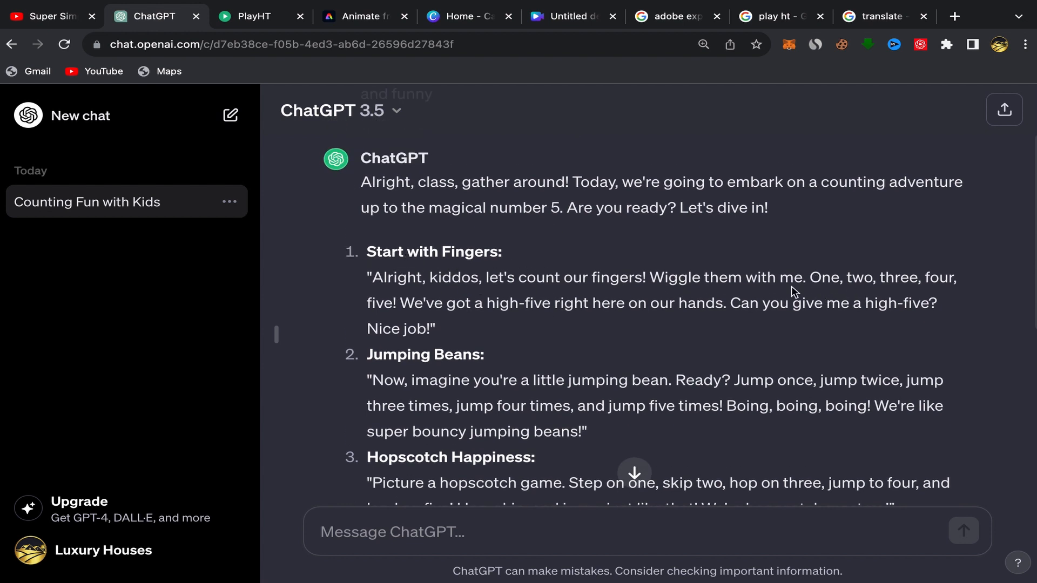
{"action": "scroll", "coordinate": [488, 361], "scroll_direction": "down", "scroll_amount": 3}
{"action": "scroll", "coordinate": [487, 362], "scroll_direction": "up", "scroll_amount": 1}
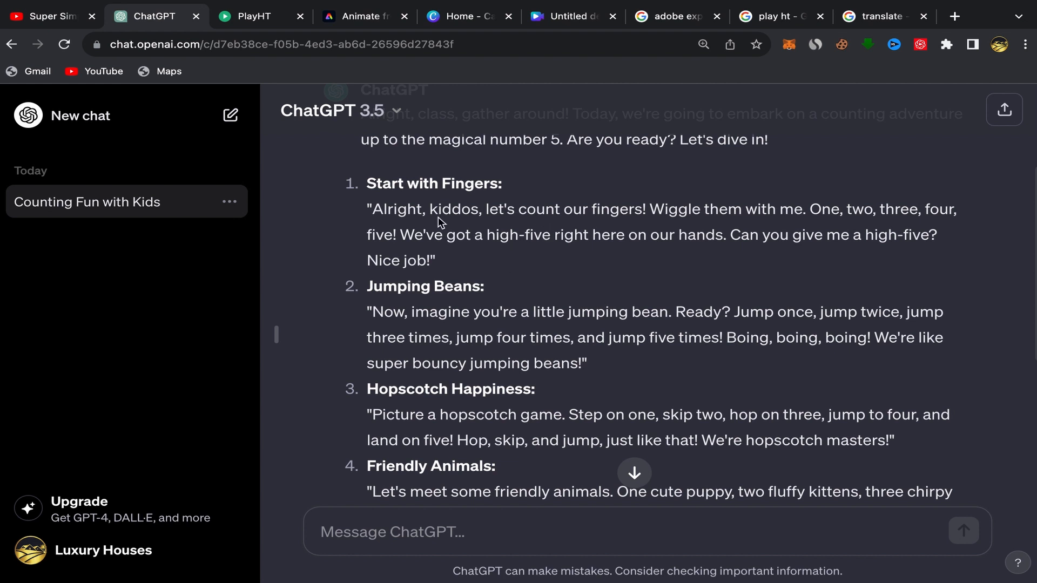
{"action": "left_click_drag", "start_coordinate": [372, 208], "coordinate": [504, 264]}
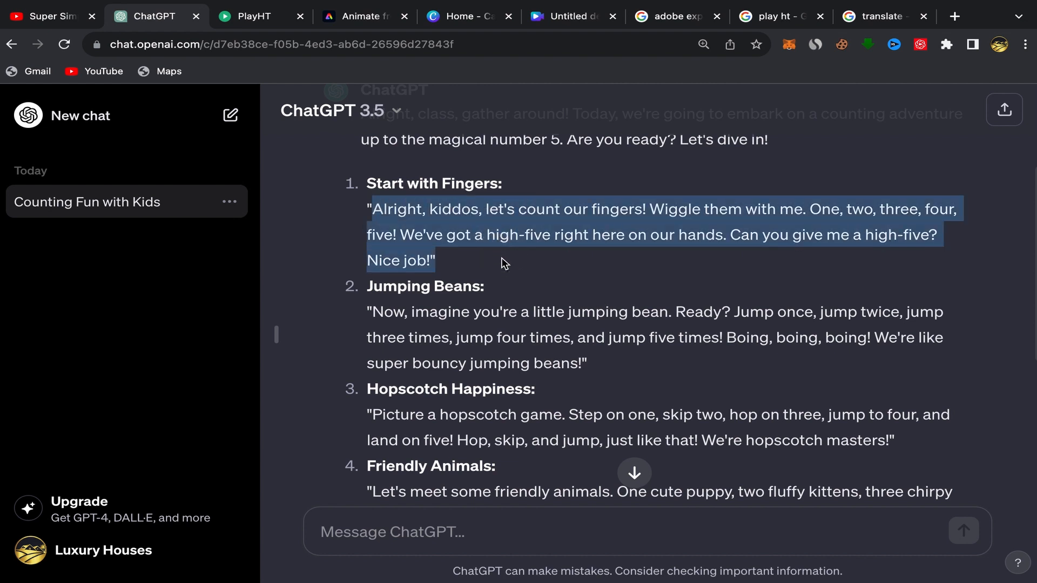
{"action": "right_click", "coordinate": [403, 261]}
{"action": "left_click", "coordinate": [441, 291]}
- Switch to the PlayHT studio file and look through the list of pre-made voices for the paragraph
{"action": "left_click", "coordinate": [767, 16]}
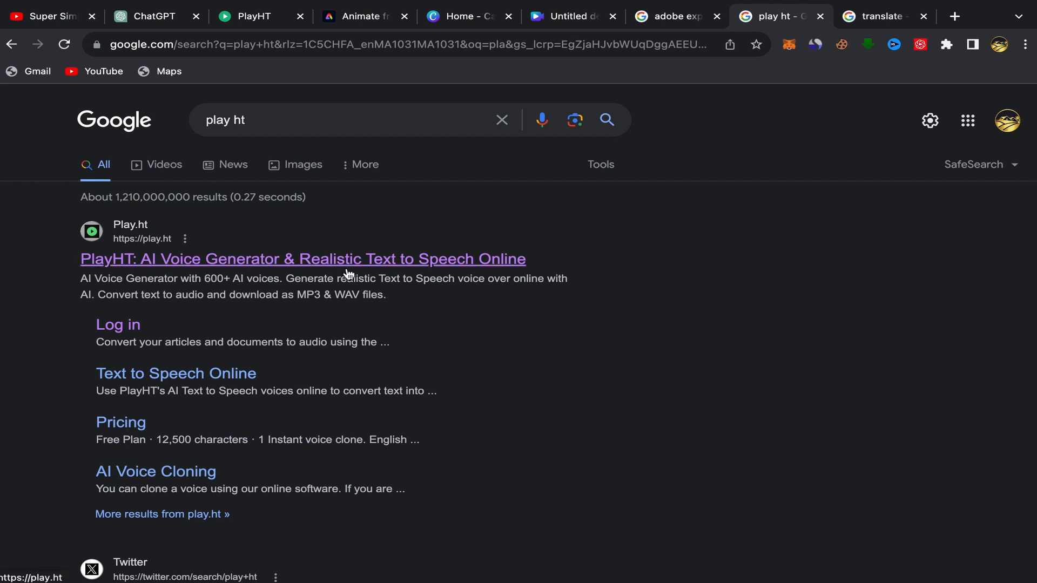
{"action": "left_click", "coordinate": [356, 21]}
{"action": "left_click", "coordinate": [273, 15]}
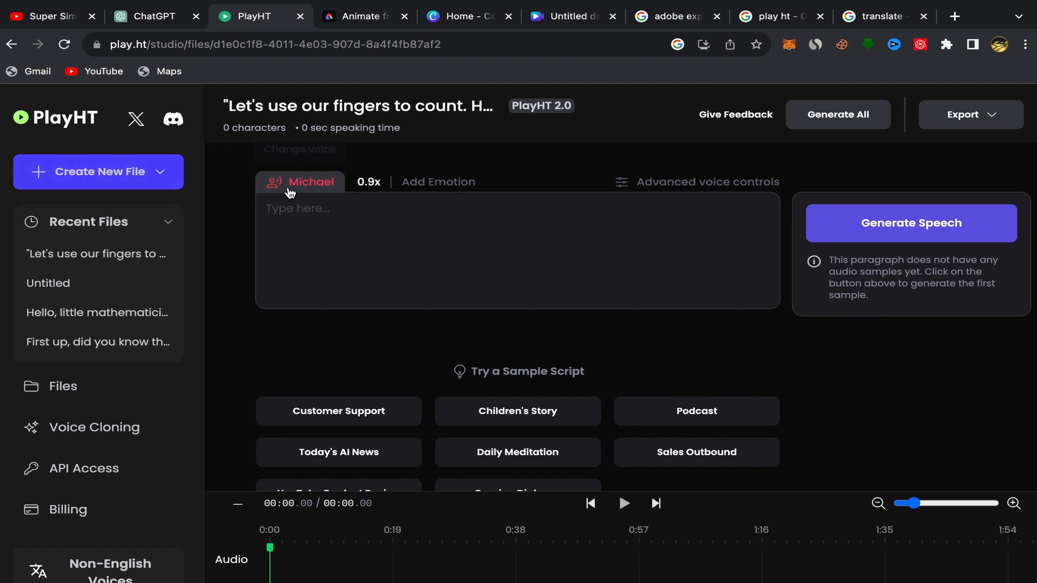
{"action": "left_click", "coordinate": [307, 188]}
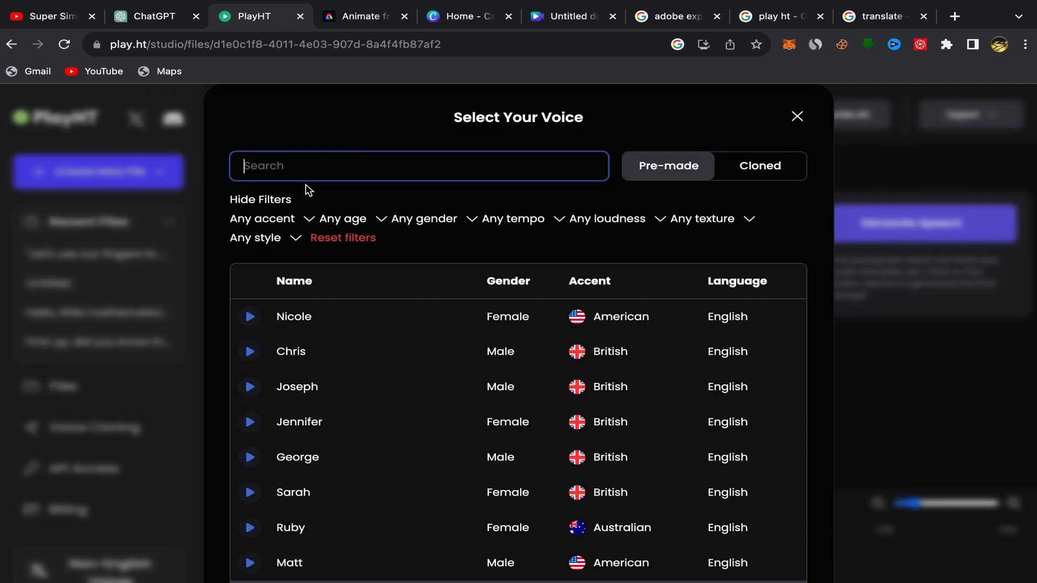
{"action": "scroll", "coordinate": [444, 437], "scroll_direction": "down", "scroll_amount": 1}
{"action": "scroll", "coordinate": [444, 436], "scroll_direction": "down", "scroll_amount": 2}
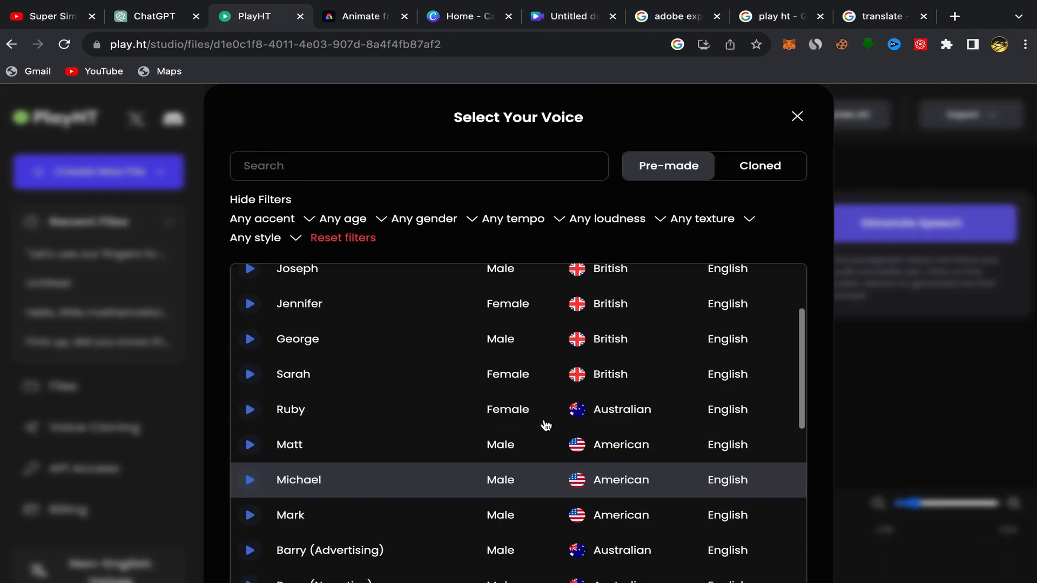
{"action": "scroll", "coordinate": [544, 424], "scroll_direction": "down", "scroll_amount": 10}
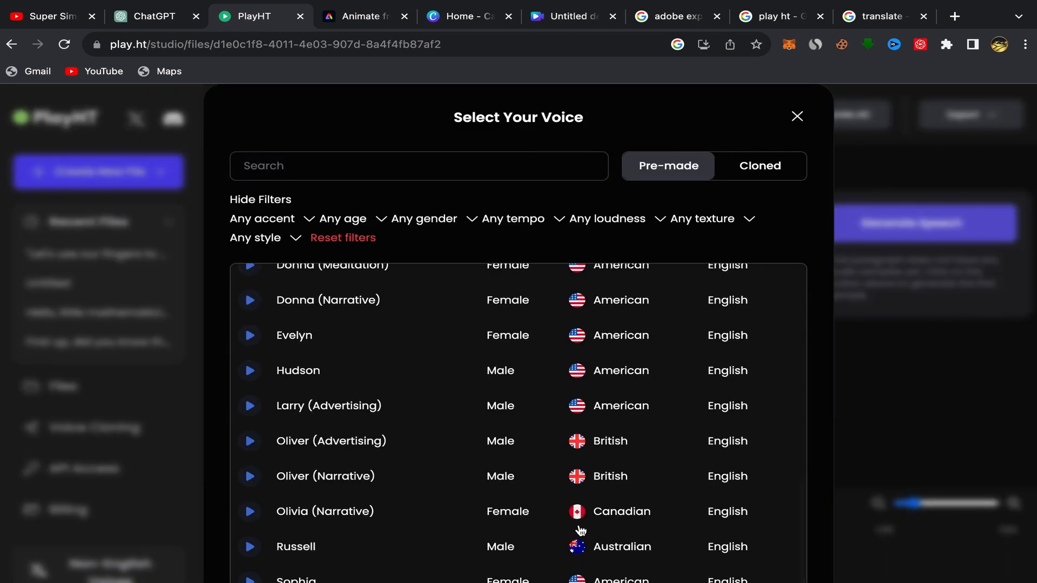
{"action": "scroll", "coordinate": [579, 527], "scroll_direction": "down", "scroll_amount": 2}
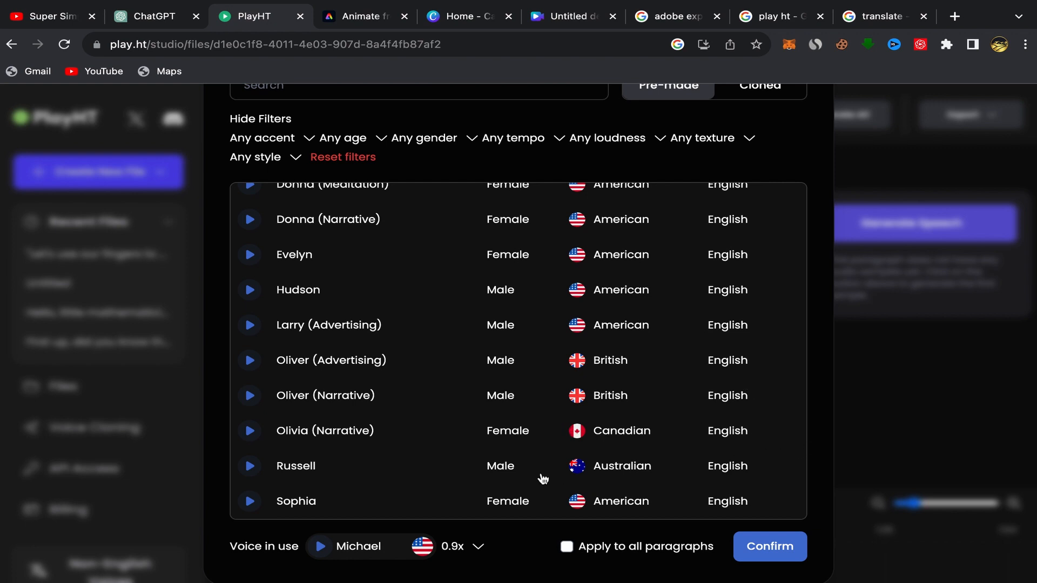
{"action": "scroll", "coordinate": [465, 355], "scroll_direction": "up", "scroll_amount": 10}
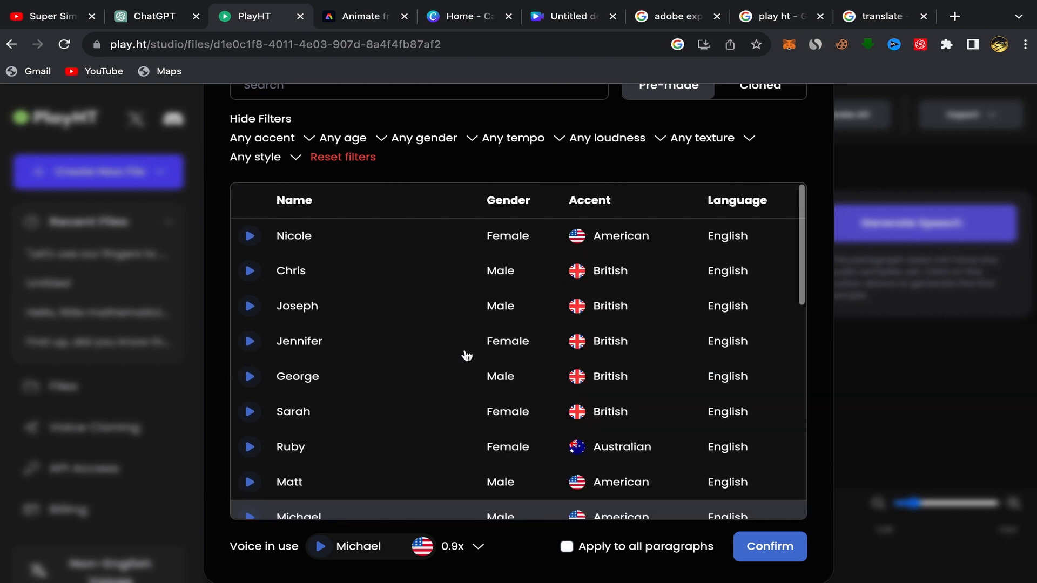
{"action": "scroll", "coordinate": [467, 355], "scroll_direction": "down", "scroll_amount": 2}
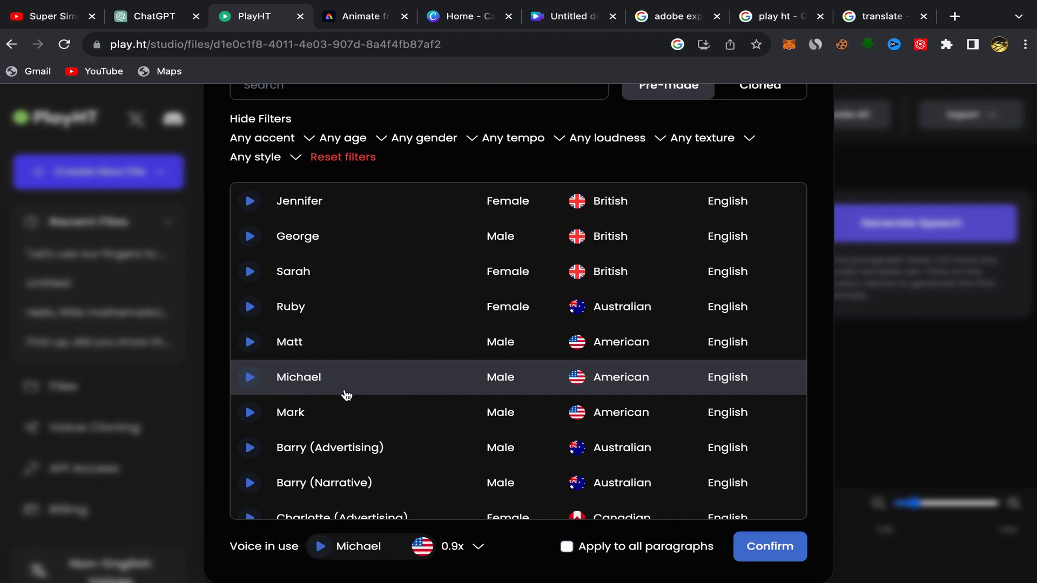
{"action": "scroll", "coordinate": [665, 444], "scroll_direction": "down", "scroll_amount": 8}
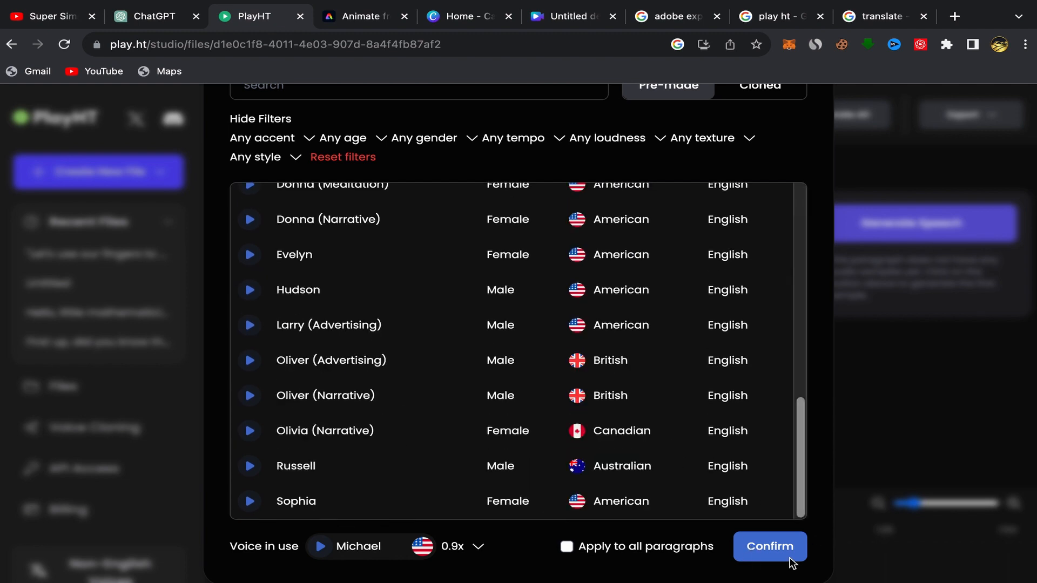
- Confirm Michael as the voice and paste the copied "Start with Fingers" script into the empty paragraph
{"action": "left_click", "coordinate": [771, 549]}
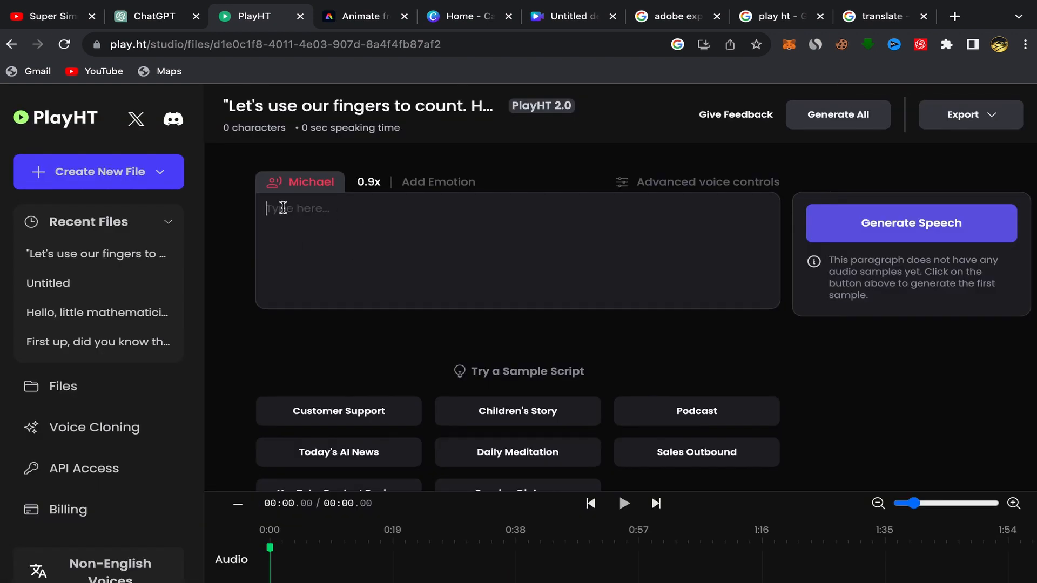
{"action": "right_click", "coordinate": [274, 208]}
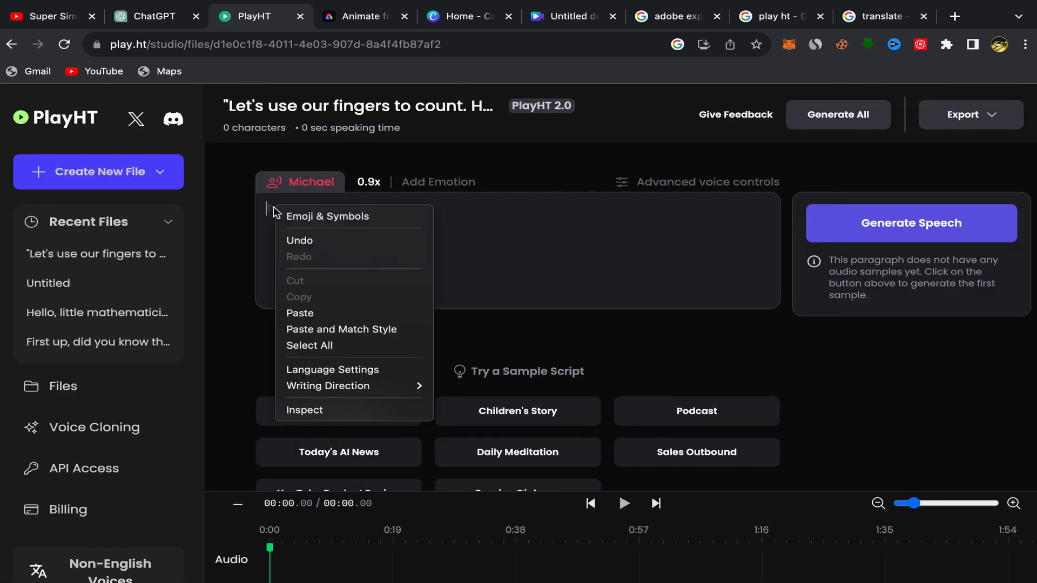
{"action": "left_click", "coordinate": [324, 313]}
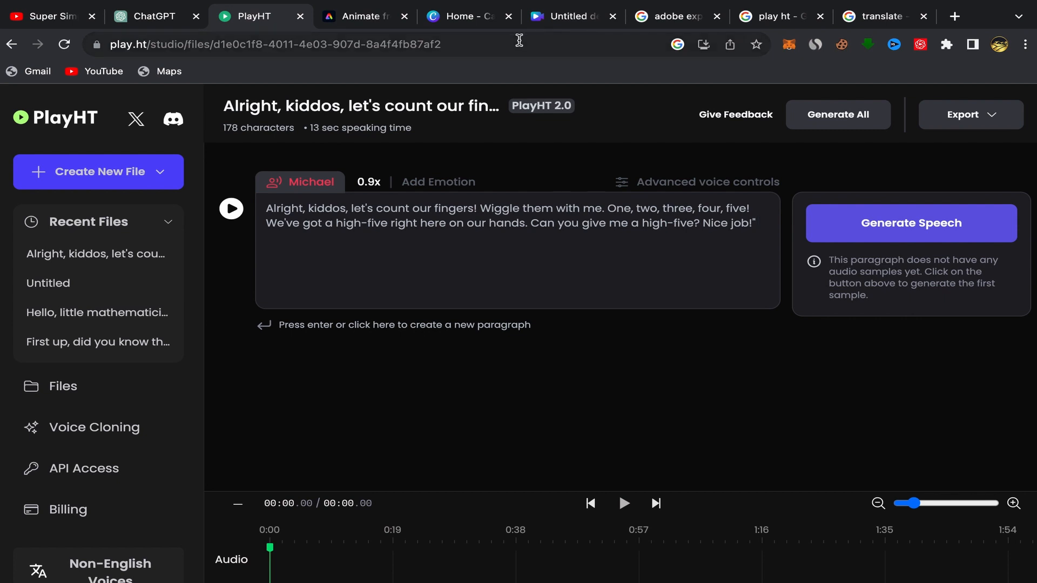
- Switch to ChatGPT and copy the script paragraph under "Jumping Beans"
{"action": "left_click", "coordinate": [158, 17]}
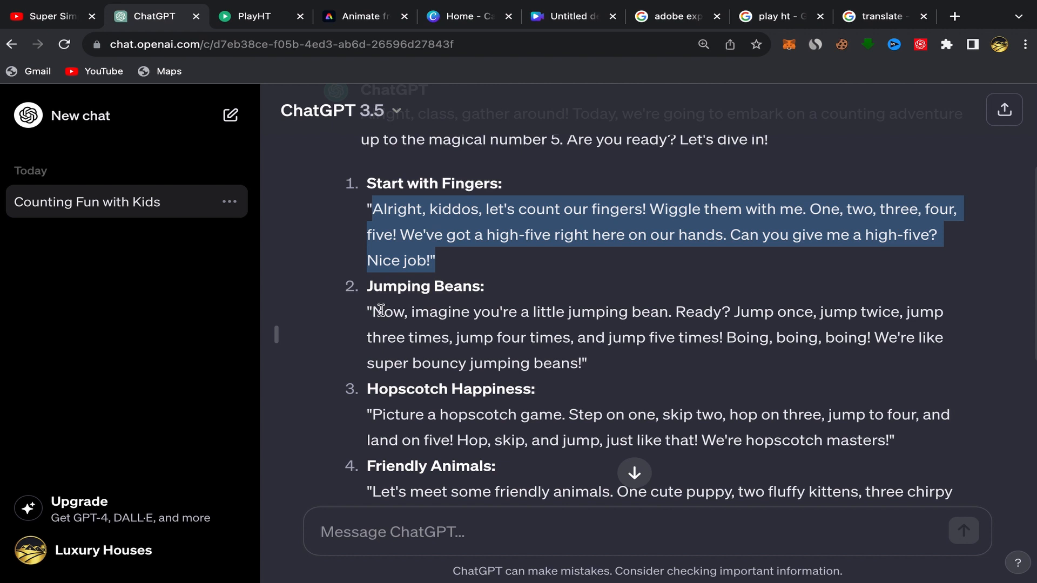
{"action": "left_click_drag", "start_coordinate": [381, 311], "coordinate": [604, 302]}
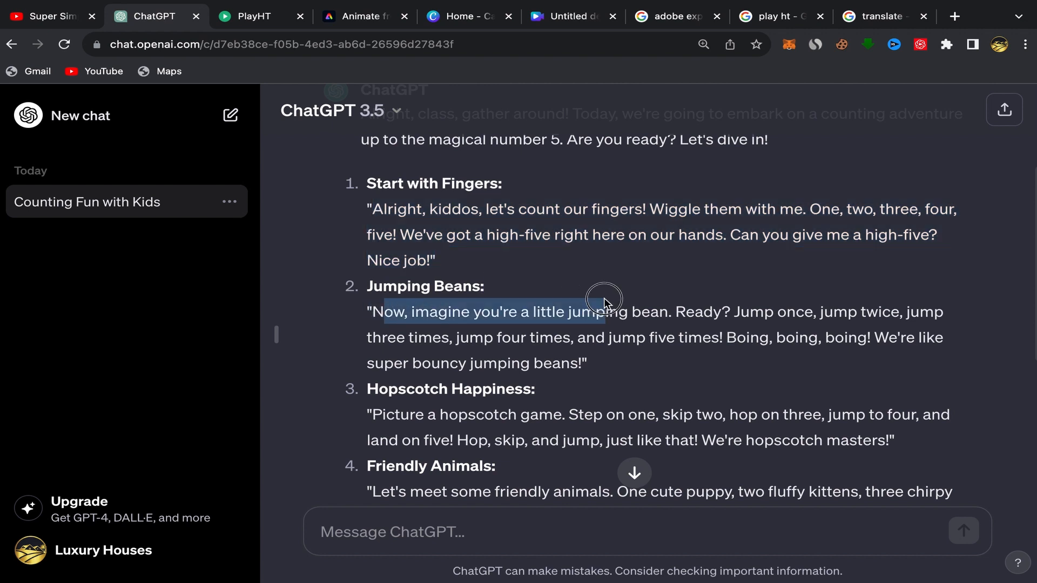
{"action": "left_click", "coordinate": [604, 299]}
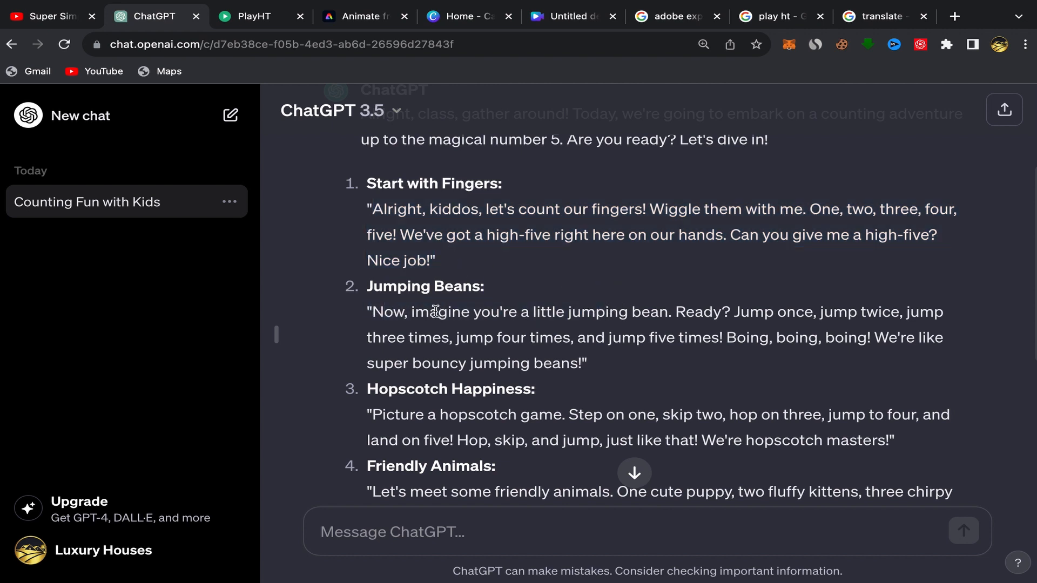
{"action": "left_click_drag", "start_coordinate": [374, 311], "coordinate": [578, 363]}
{"action": "right_click", "coordinate": [552, 367]}
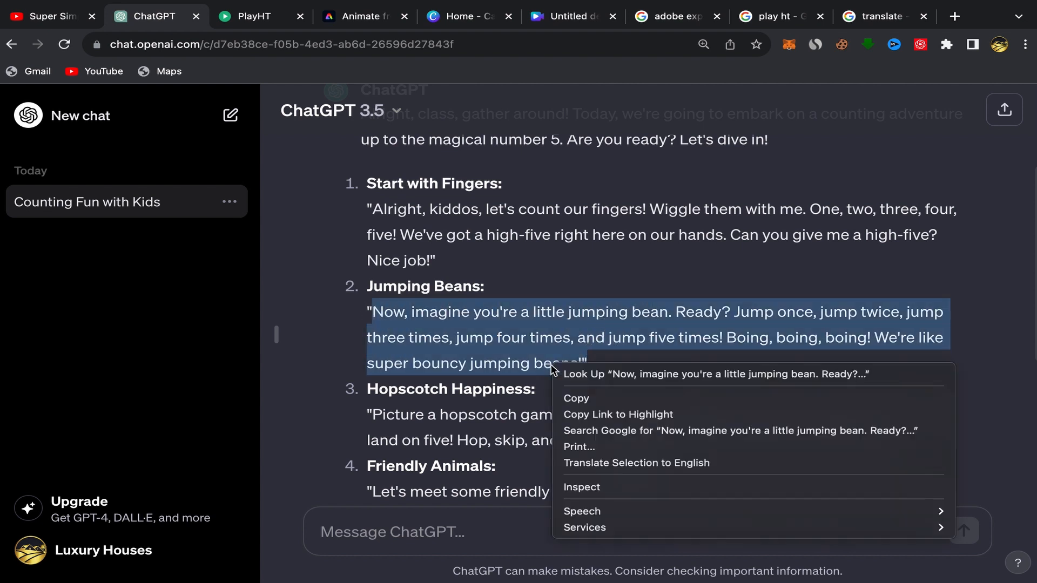
{"action": "left_click", "coordinate": [605, 398]}
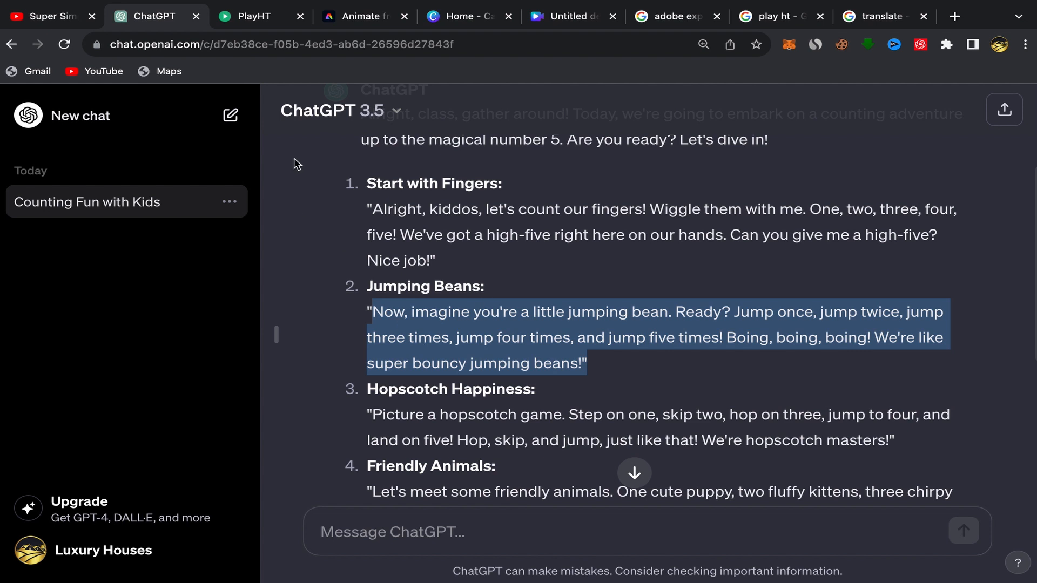
- Paste the copied "Jumping Beans" text after the fingers script in PlayHT, and delete the pasted text again
{"action": "left_click", "coordinate": [258, 19]}
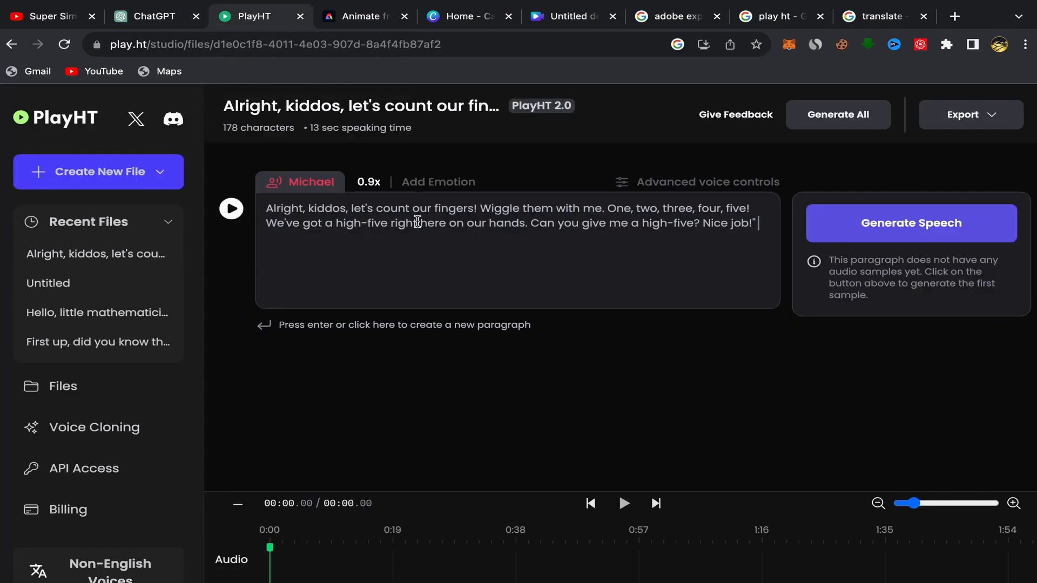
{"action": "right_click", "coordinate": [762, 226]}
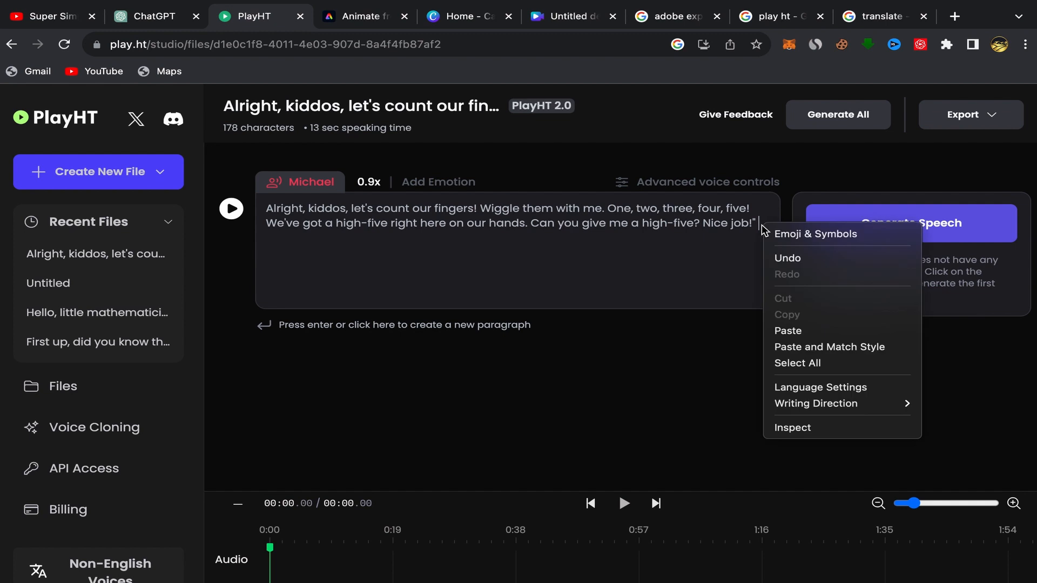
{"action": "left_click", "coordinate": [787, 331]}
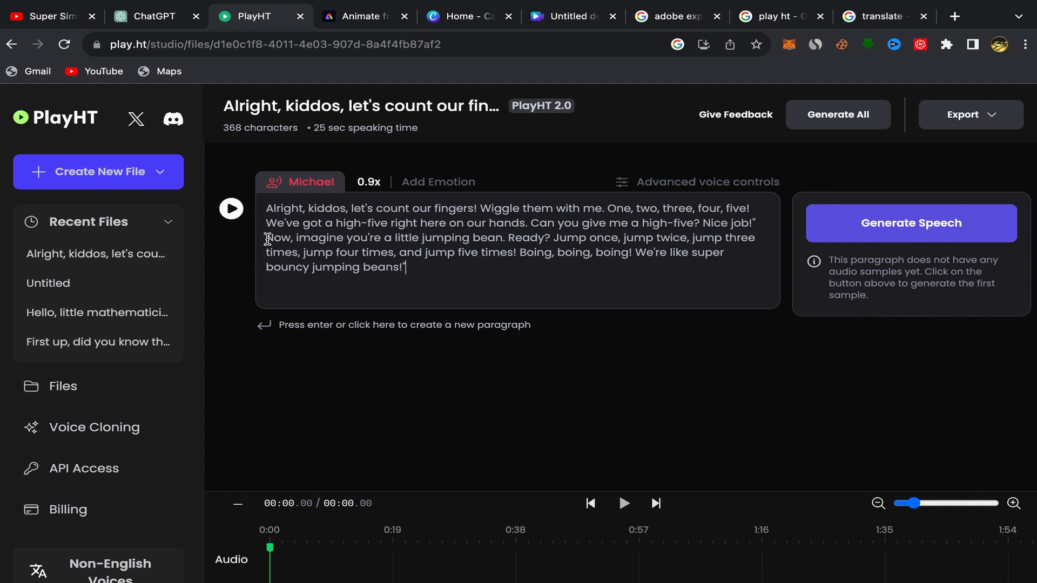
{"action": "left_click_drag", "start_coordinate": [268, 239], "coordinate": [423, 264]}
{"action": "key", "text": "BackSpace"}
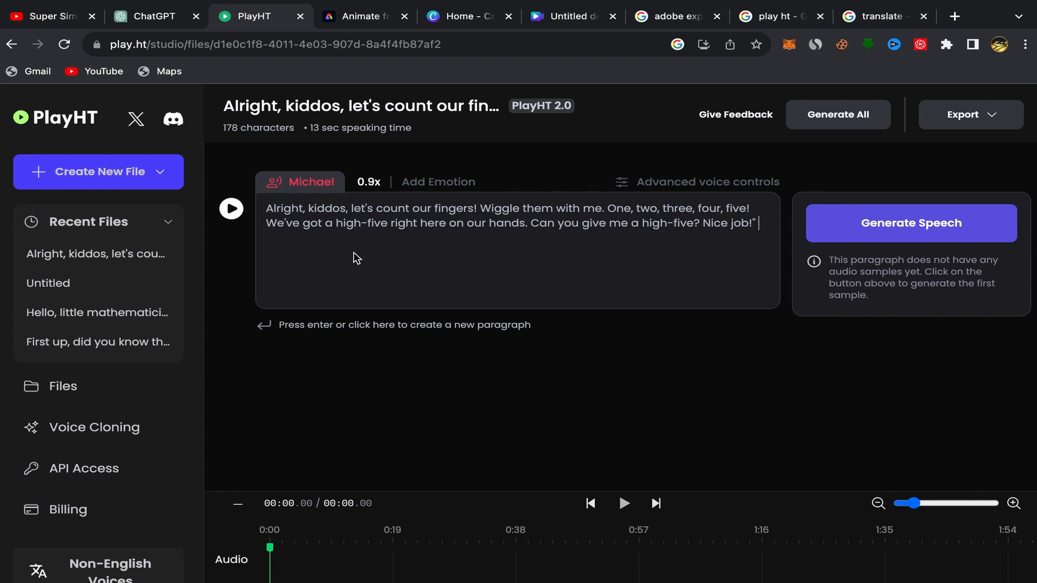
- Generate speech for the fingers paragraph and listen to the resulting audio sample
{"action": "left_click", "coordinate": [910, 225]}
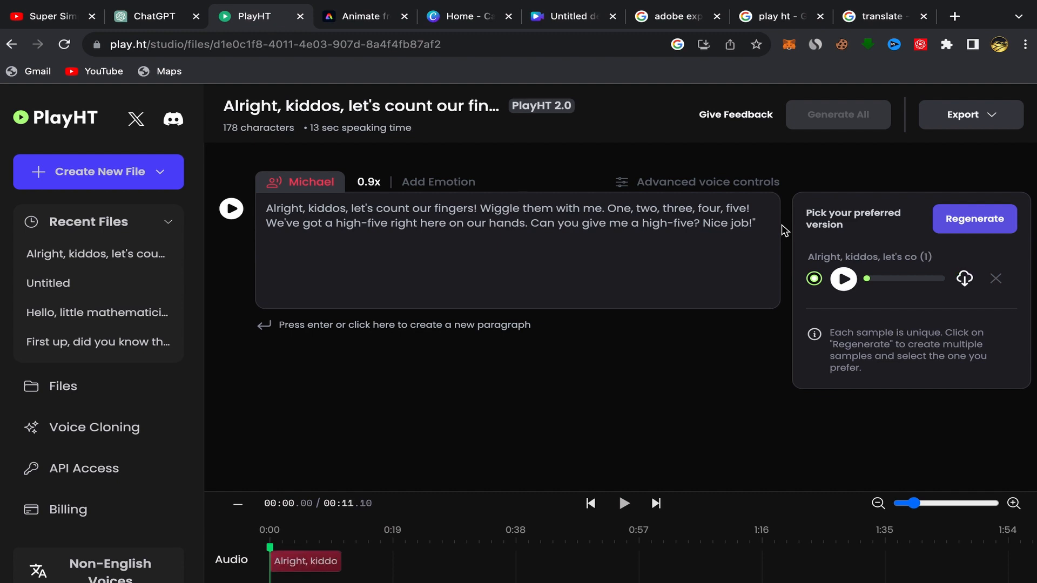
{"action": "left_click", "coordinate": [843, 280]}
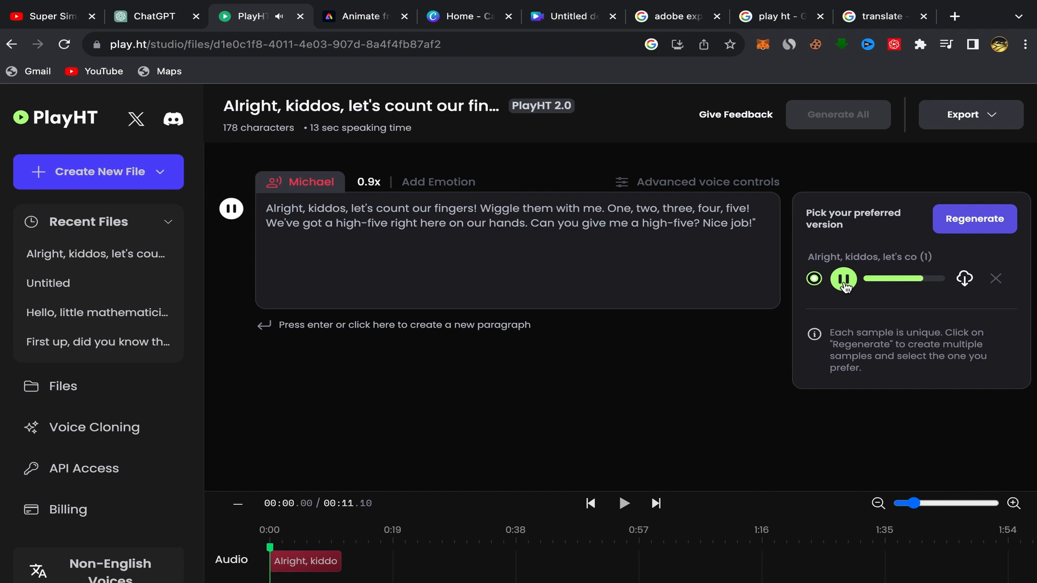
{"action": "left_click", "coordinate": [845, 283]}
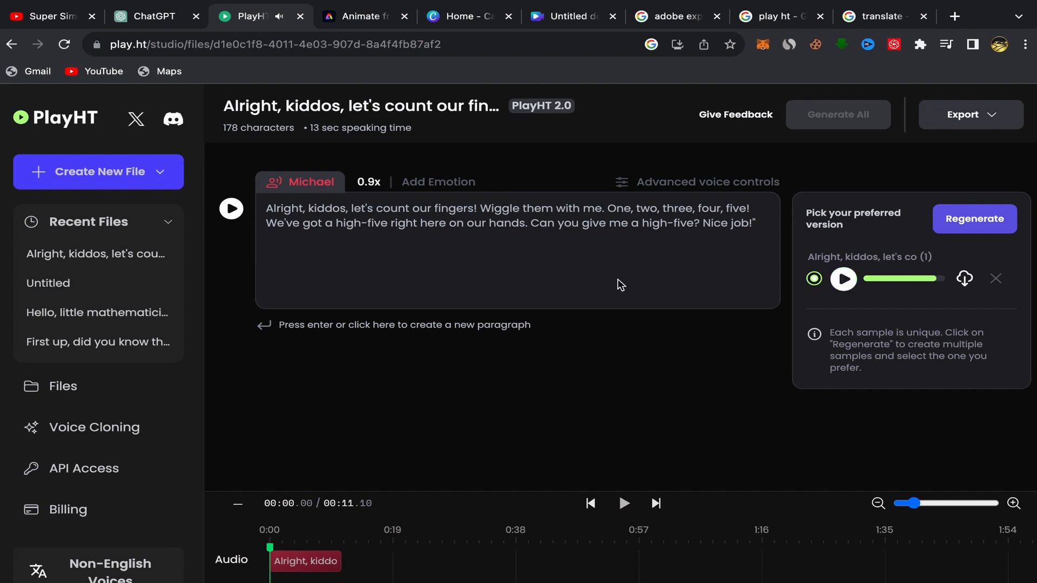
- Download the generated voice-over sample as a WAV file and dismiss the downloads list
{"action": "left_click", "coordinate": [965, 280]}
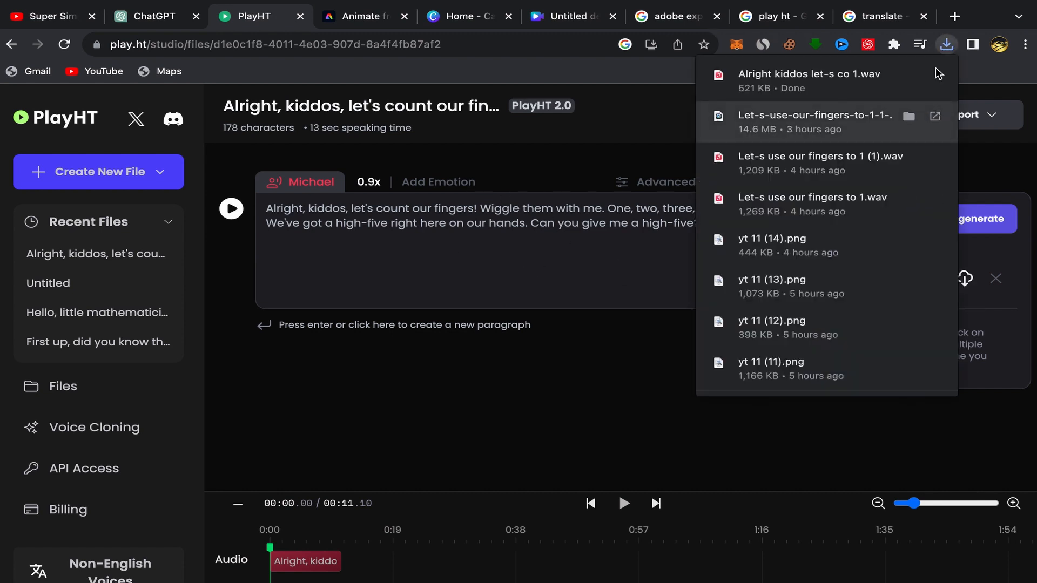
{"action": "left_click", "coordinate": [946, 44]}
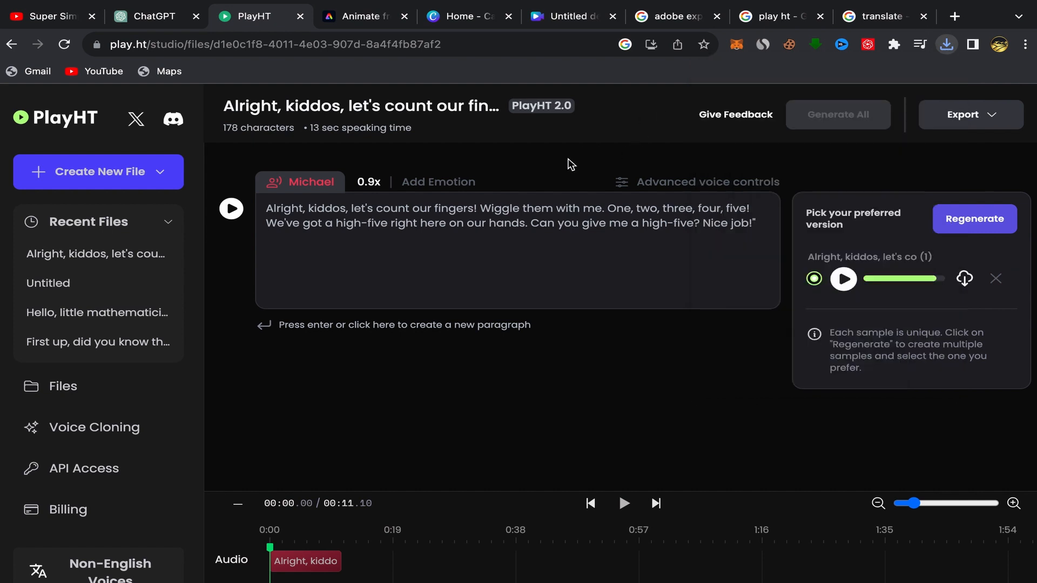
{"action": "left_click", "coordinate": [570, 163]}
- Switch to Adobe Express and open the Animate from audio quick action
{"action": "left_click", "coordinate": [673, 11]}
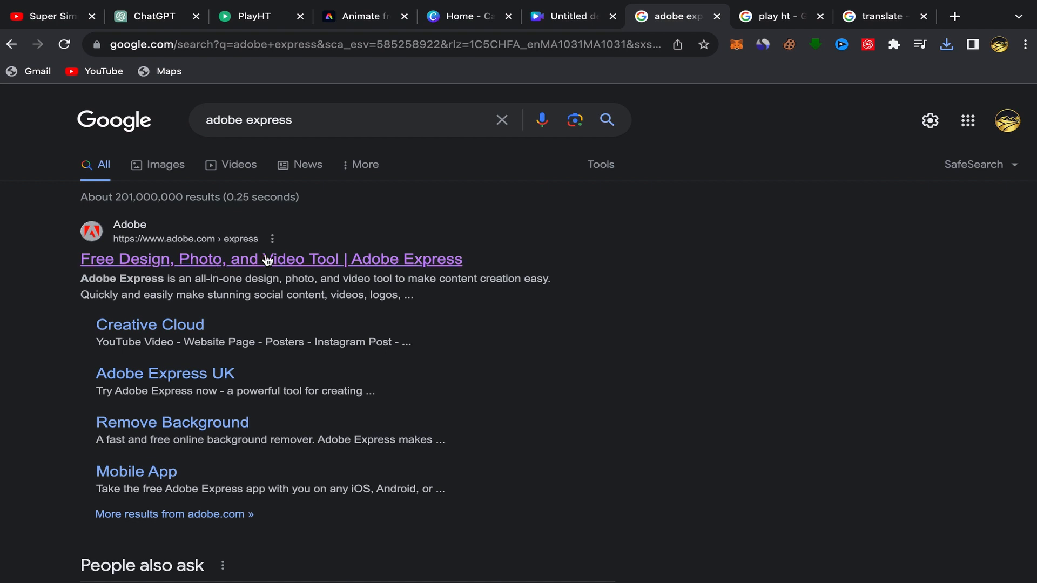
{"action": "left_click", "coordinate": [352, 22]}
{"action": "mouse_move", "coordinate": [377, 363]}
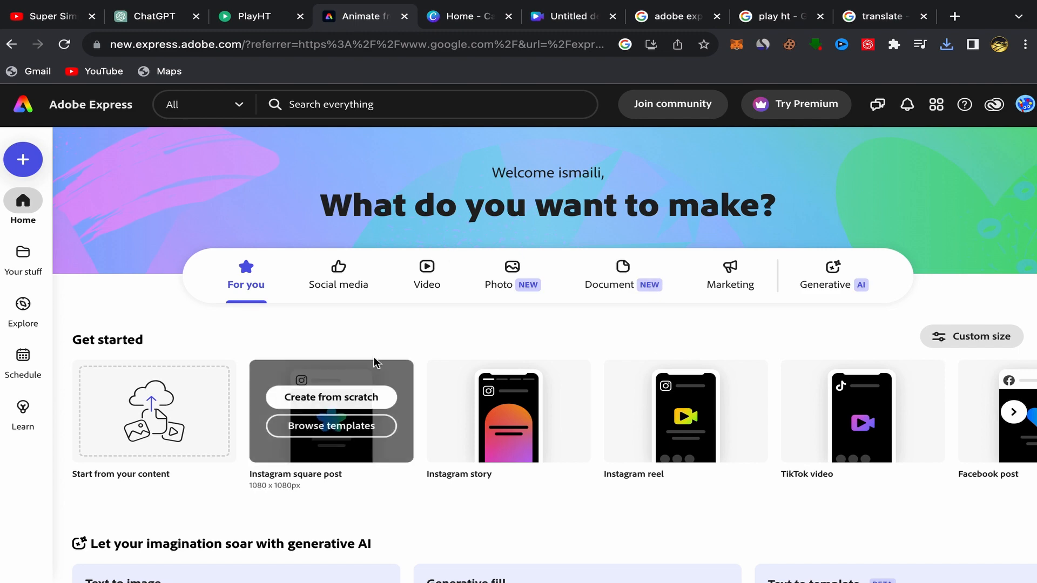
{"action": "scroll", "coordinate": [441, 346], "scroll_direction": "down", "scroll_amount": 15}
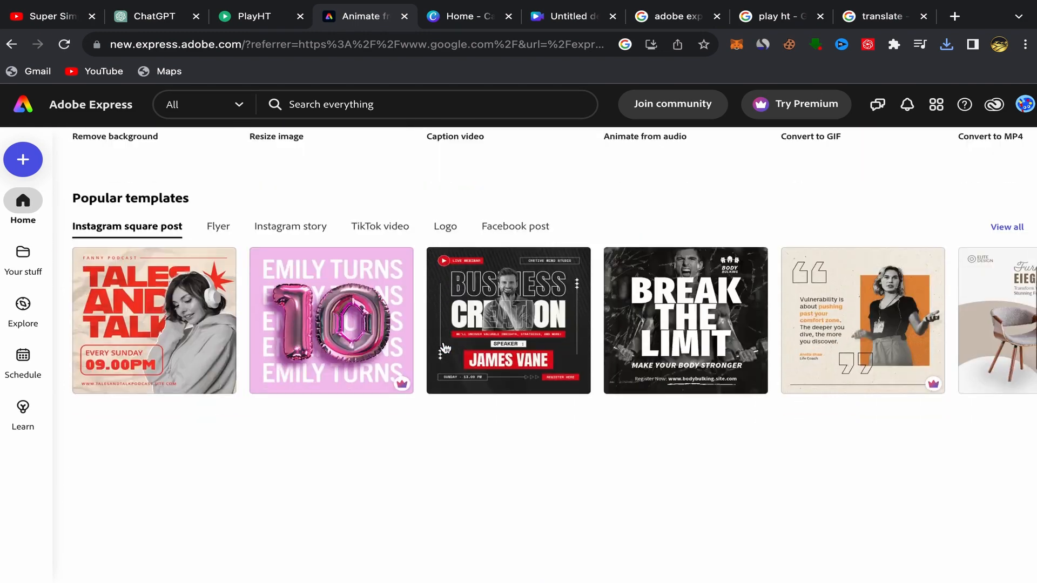
{"action": "scroll", "coordinate": [444, 349], "scroll_direction": "up", "scroll_amount": 15}
{"action": "scroll", "coordinate": [490, 448], "scroll_direction": "down", "scroll_amount": 5}
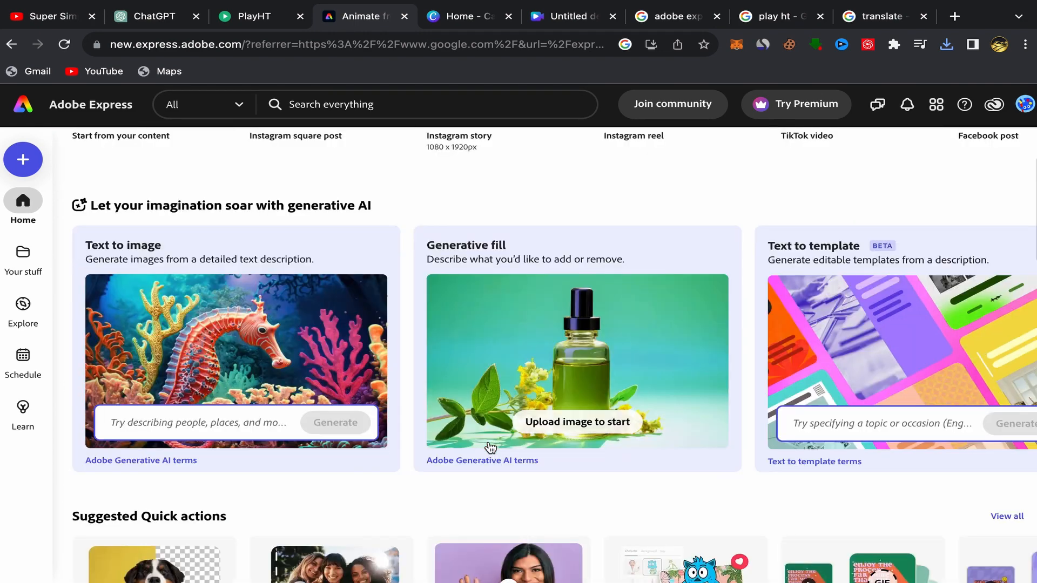
{"action": "scroll", "coordinate": [491, 448], "scroll_direction": "up", "scroll_amount": 5}
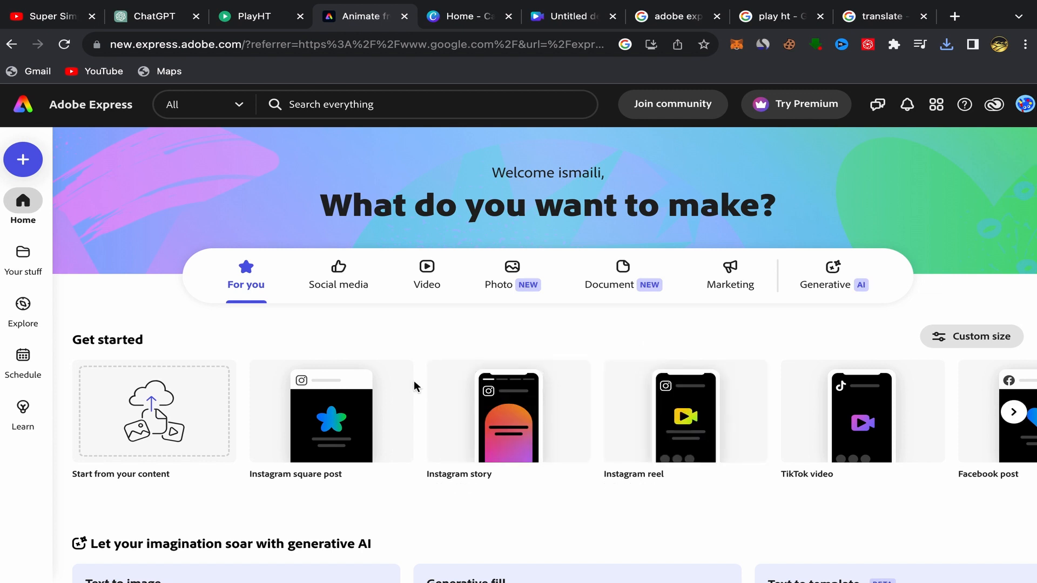
{"action": "scroll", "coordinate": [414, 380], "scroll_direction": "down", "scroll_amount": 4}
{"action": "scroll", "coordinate": [414, 380], "scroll_direction": "down", "scroll_amount": 4}
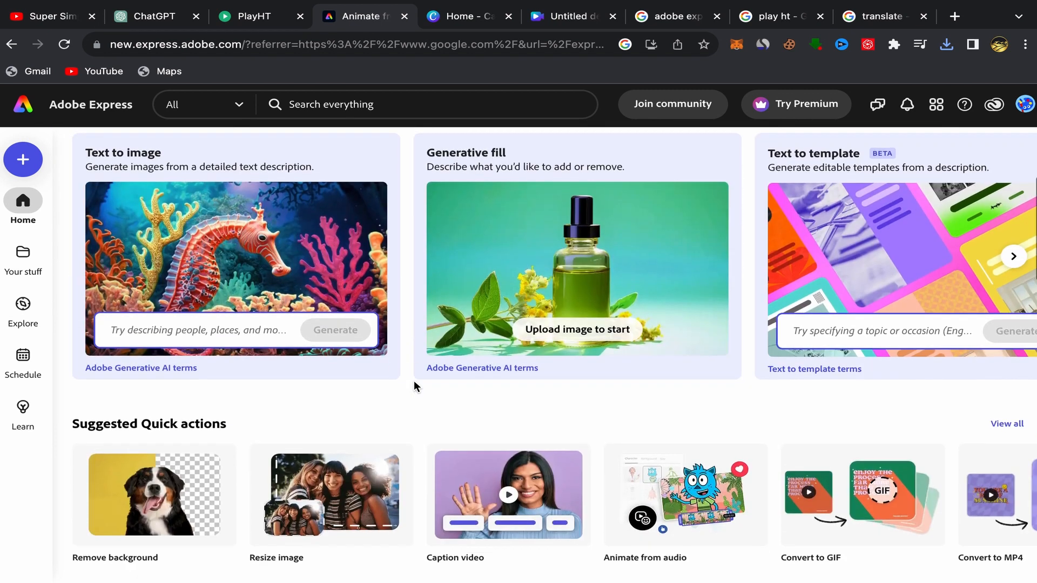
{"action": "scroll", "coordinate": [413, 380], "scroll_direction": "up", "scroll_amount": 8}
{"action": "scroll", "coordinate": [595, 380], "scroll_direction": "down", "scroll_amount": 4}
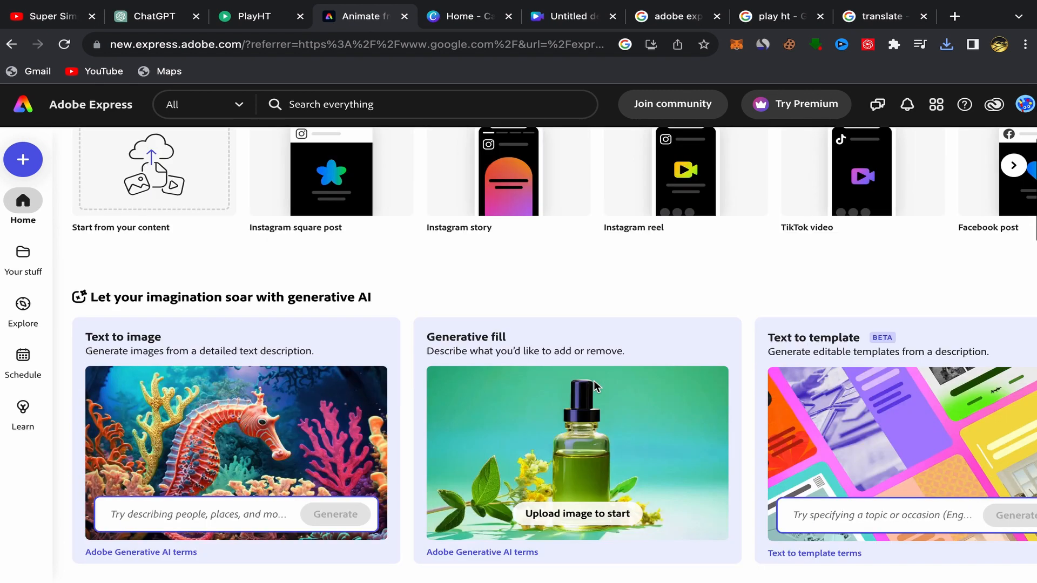
{"action": "scroll", "coordinate": [595, 383], "scroll_direction": "down", "scroll_amount": 6}
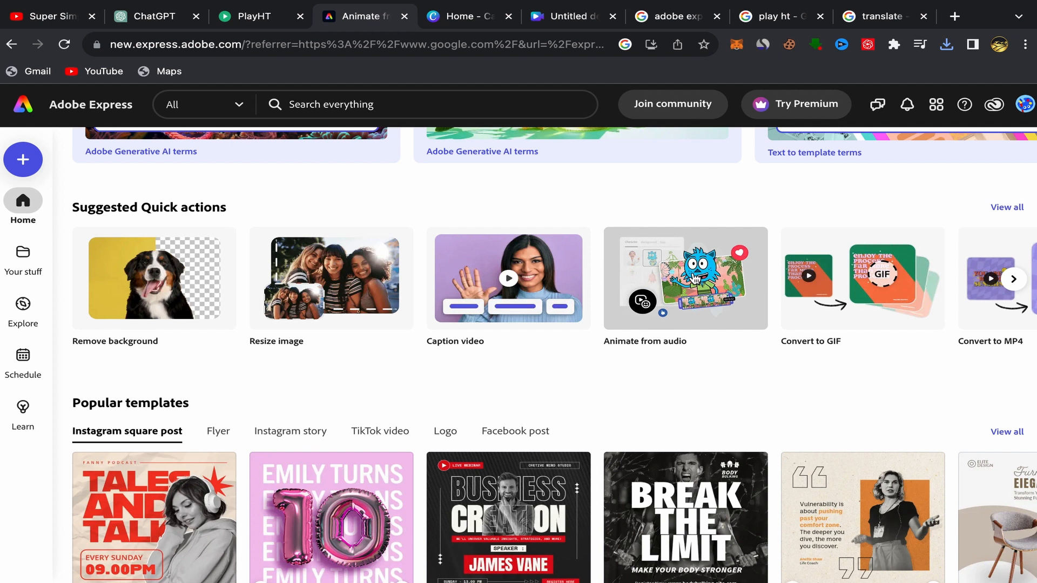
{"action": "left_click", "coordinate": [695, 278]}
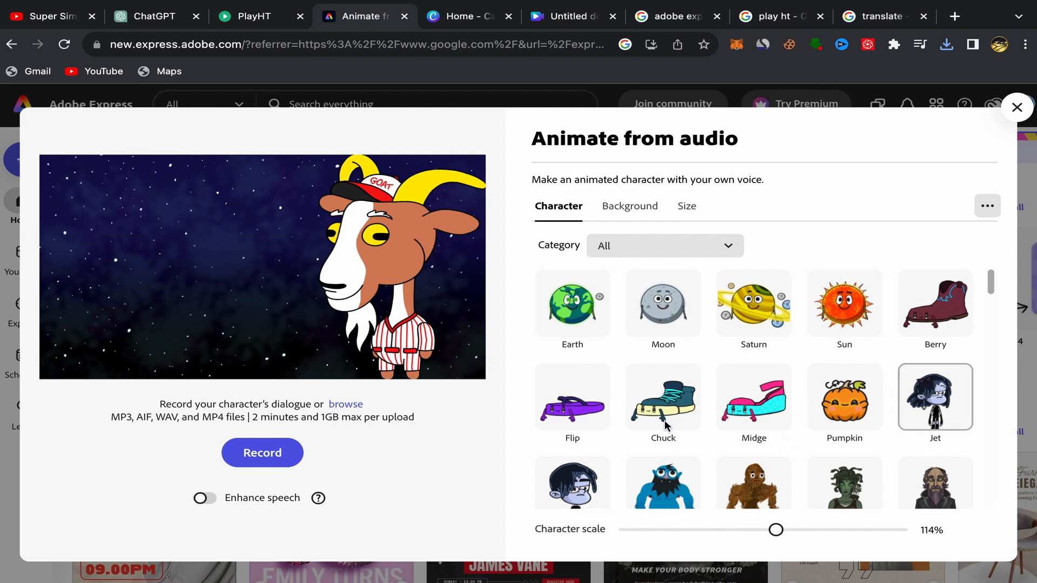
- Check the size options and the platform presets offered for the animation, leaving YouTube selected
{"action": "left_click", "coordinate": [685, 207]}
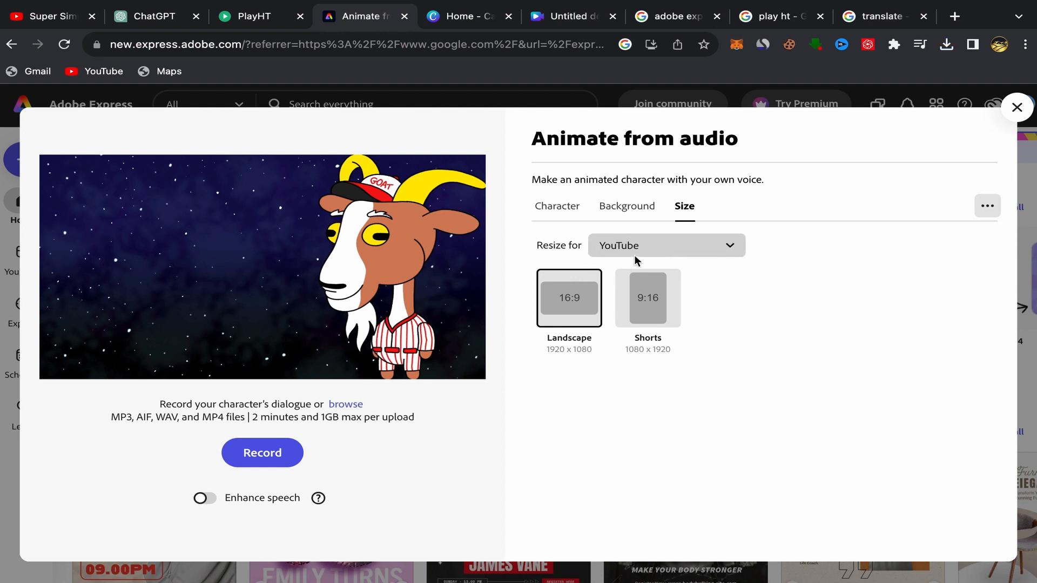
{"action": "left_click", "coordinate": [723, 248]}
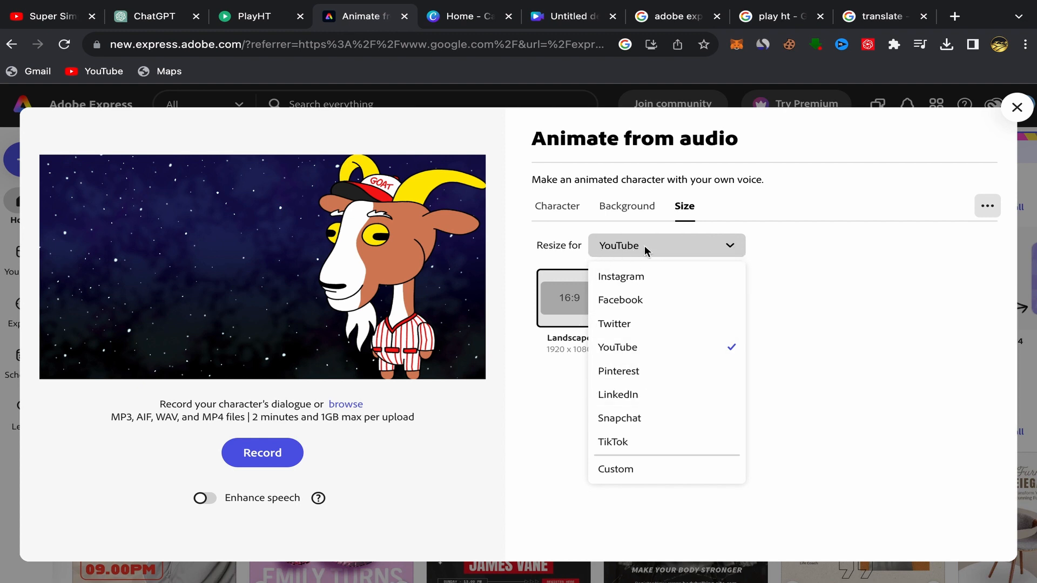
{"action": "left_click", "coordinate": [773, 252]}
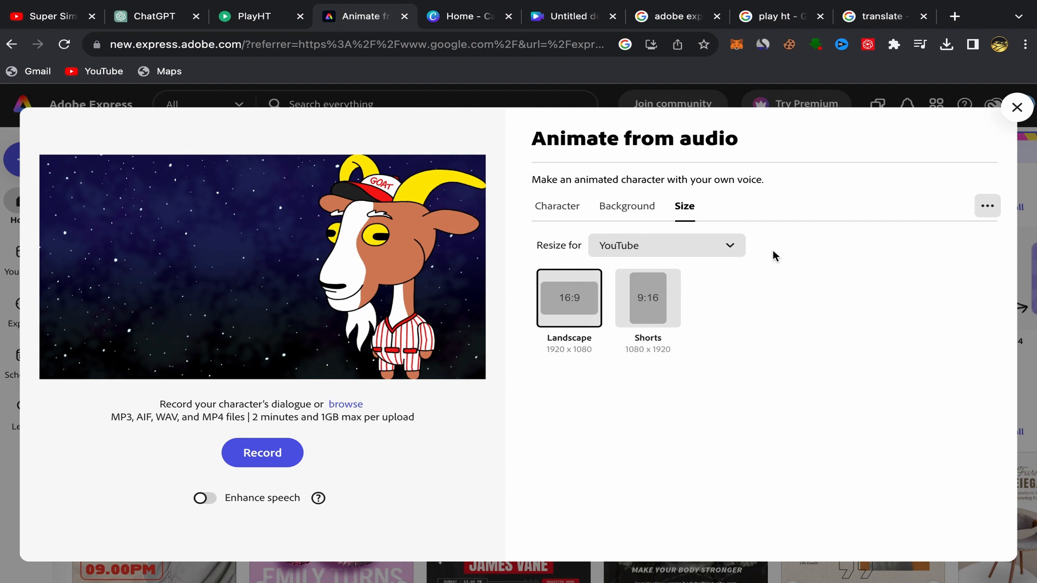
- Try out the Spring Season, Summer Forest, Summer Sunset, Spring Hills and Summer Jungle backgrounds behind the goat character
{"action": "left_click", "coordinate": [628, 209]}
{"action": "scroll", "coordinate": [702, 422], "scroll_direction": "down", "scroll_amount": 9}
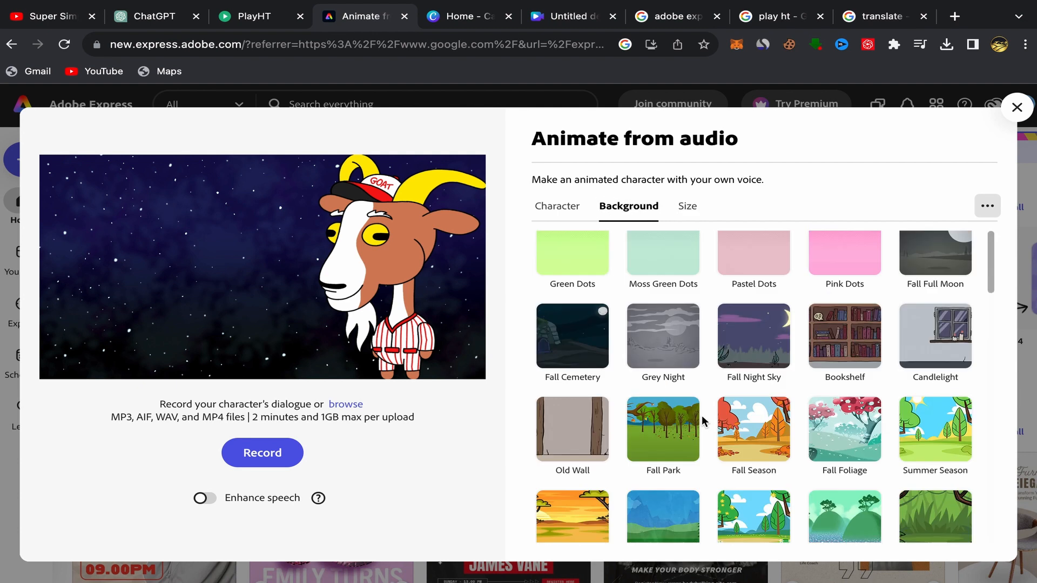
{"action": "scroll", "coordinate": [757, 351], "scroll_direction": "up", "scroll_amount": 3}
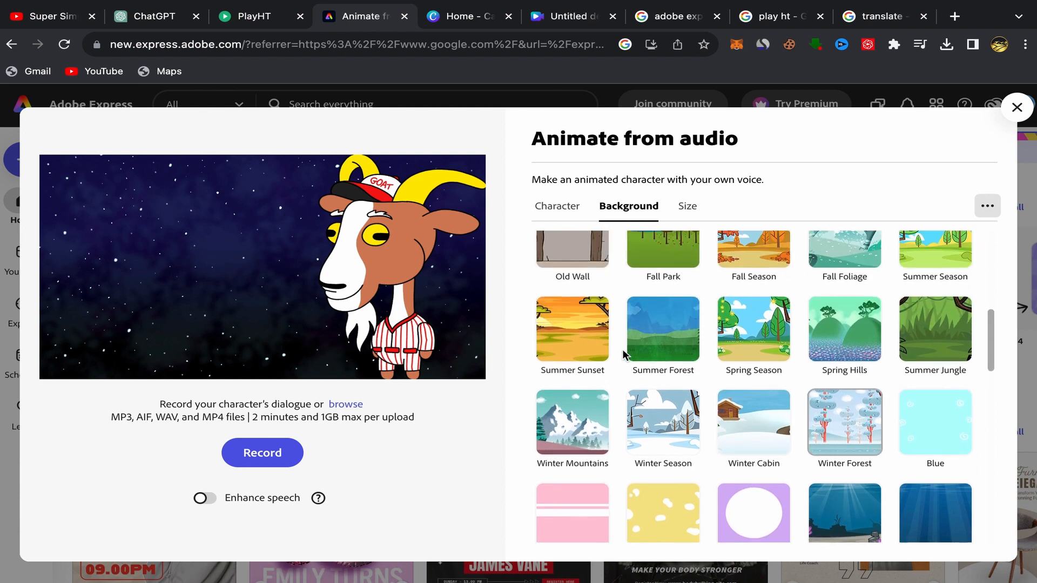
{"action": "left_click", "coordinate": [770, 335]}
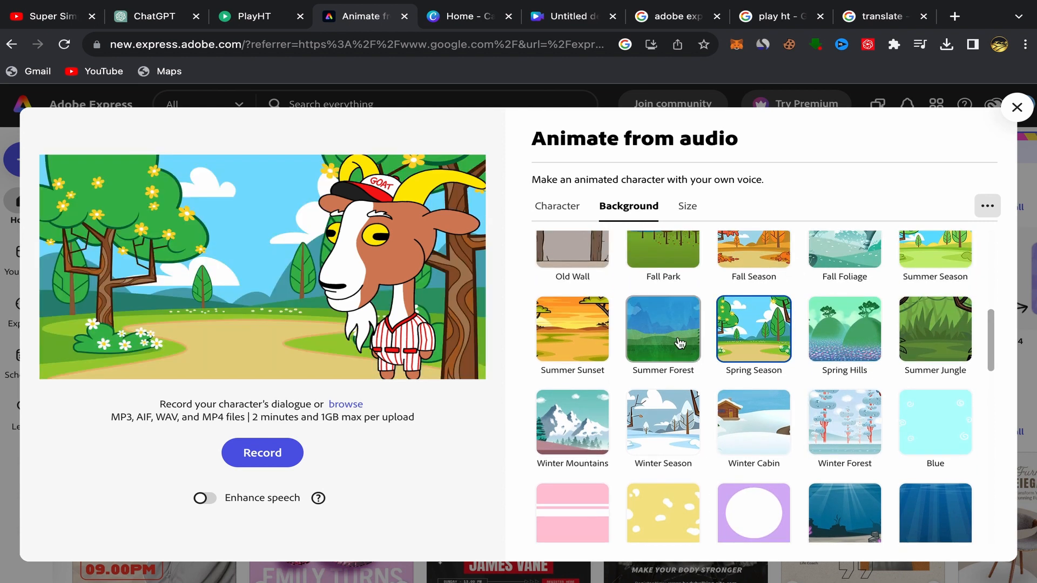
{"action": "left_click", "coordinate": [680, 344]}
{"action": "left_click", "coordinate": [585, 332]}
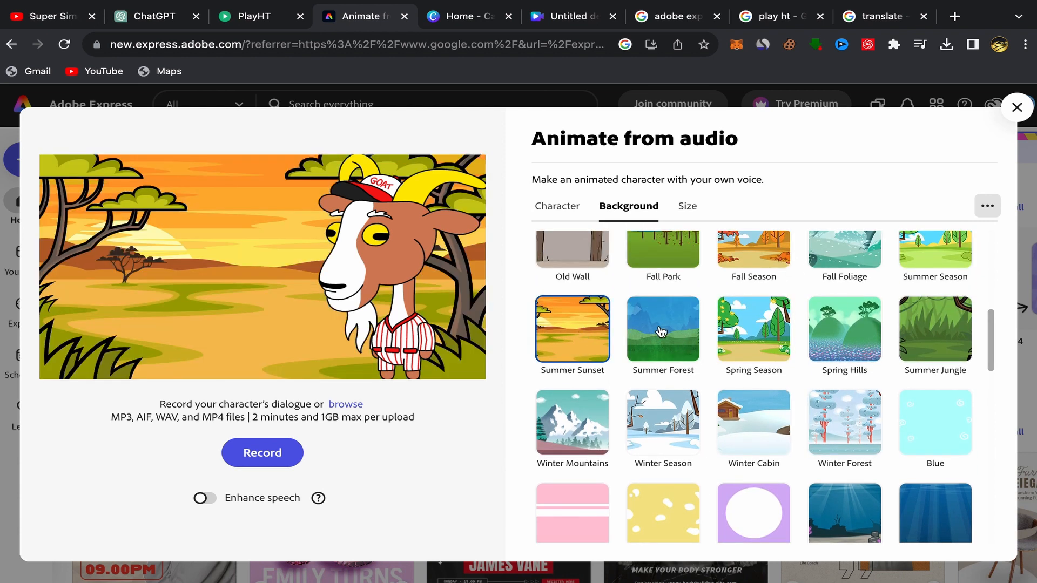
{"action": "left_click", "coordinate": [831, 332]}
{"action": "left_click", "coordinate": [922, 341]}
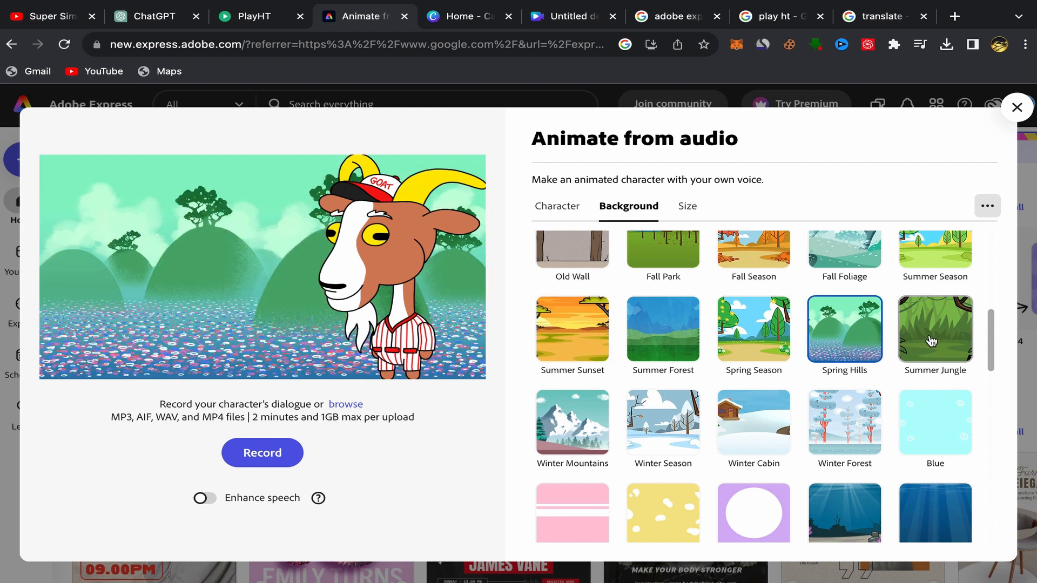
- Try the Winter Cabin background, set Baseball Diamond as the scene background, and browse the remaining backgrounds
{"action": "scroll", "coordinate": [797, 373], "scroll_direction": "down", "scroll_amount": 3}
{"action": "left_click", "coordinate": [766, 303]}
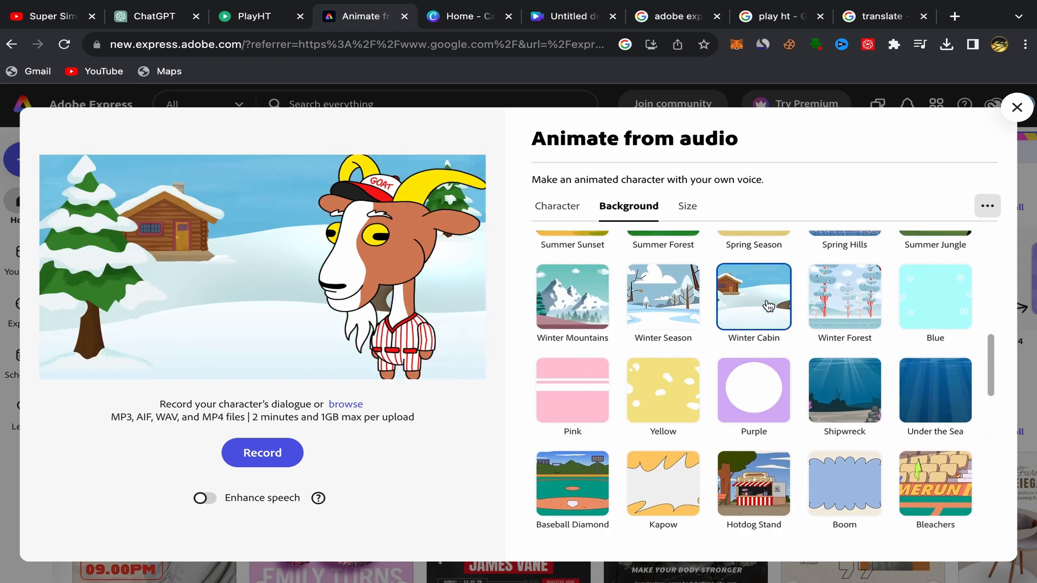
{"action": "scroll", "coordinate": [739, 345], "scroll_direction": "down", "scroll_amount": 1}
{"action": "left_click", "coordinate": [594, 417]}
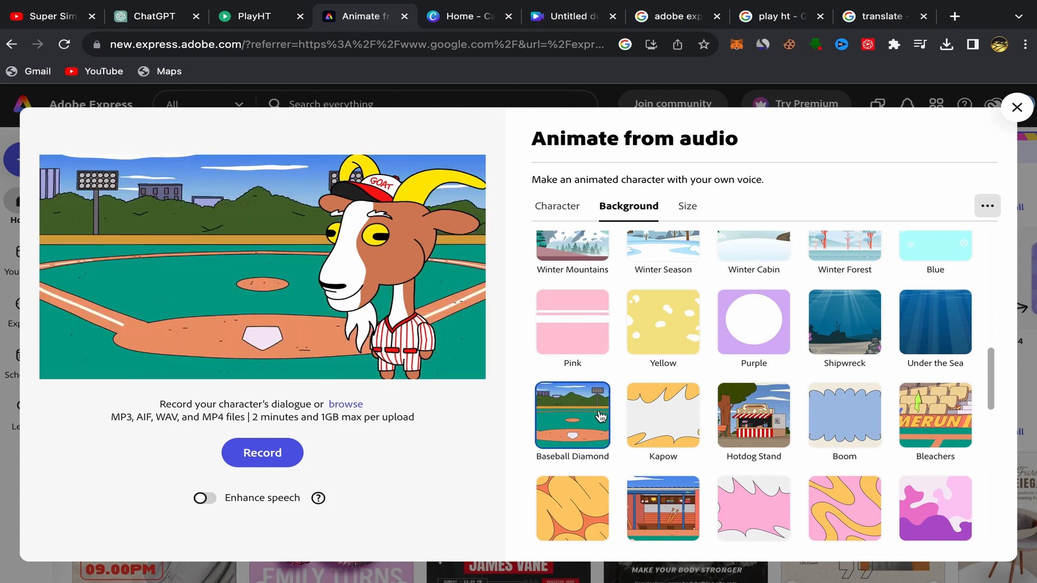
{"action": "scroll", "coordinate": [699, 433], "scroll_direction": "down", "scroll_amount": 4}
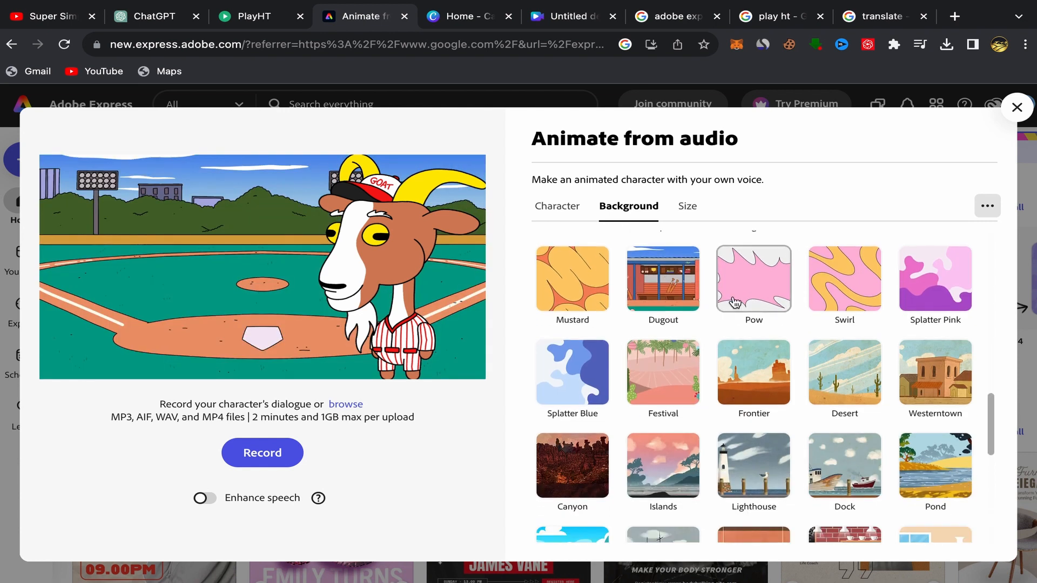
{"action": "scroll", "coordinate": [690, 279], "scroll_direction": "up", "scroll_amount": 10}
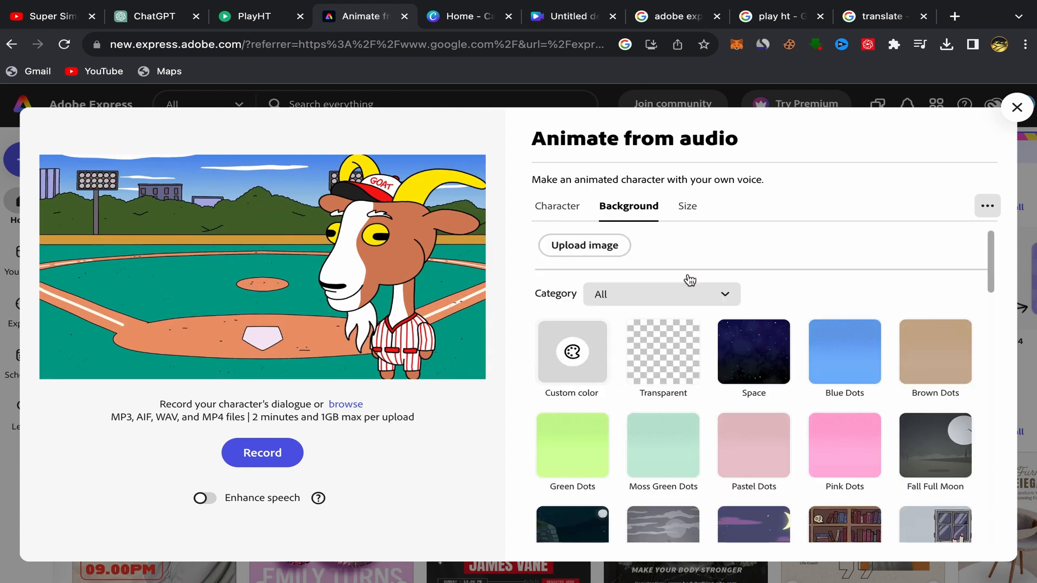
- Upload Gray Modern Designer Zoom Virtual Background.png from Downloads as the scene background
{"action": "left_click", "coordinate": [581, 248]}
{"action": "left_click", "coordinate": [443, 244]}
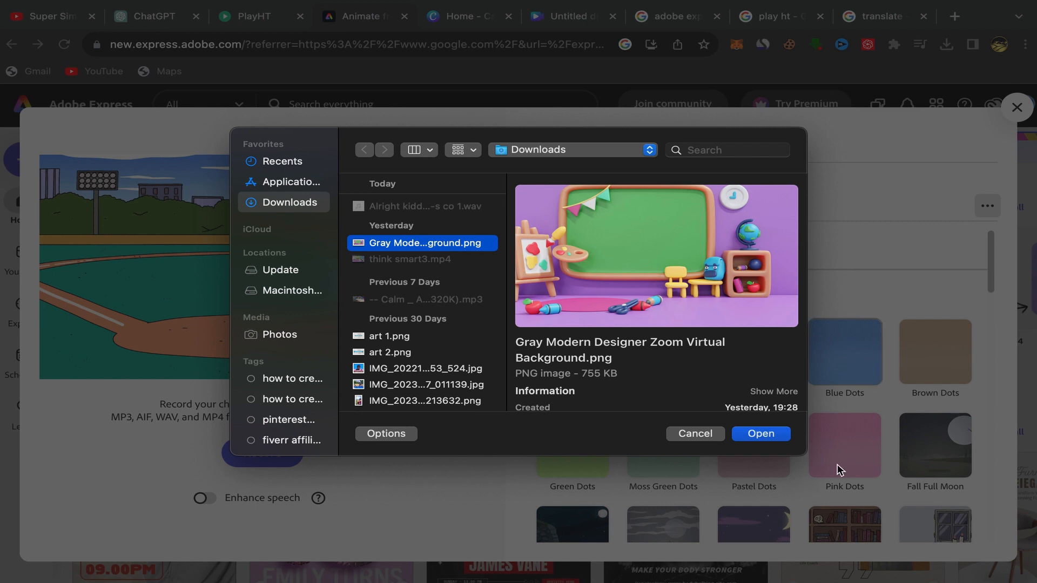
{"action": "left_click", "coordinate": [760, 435]}
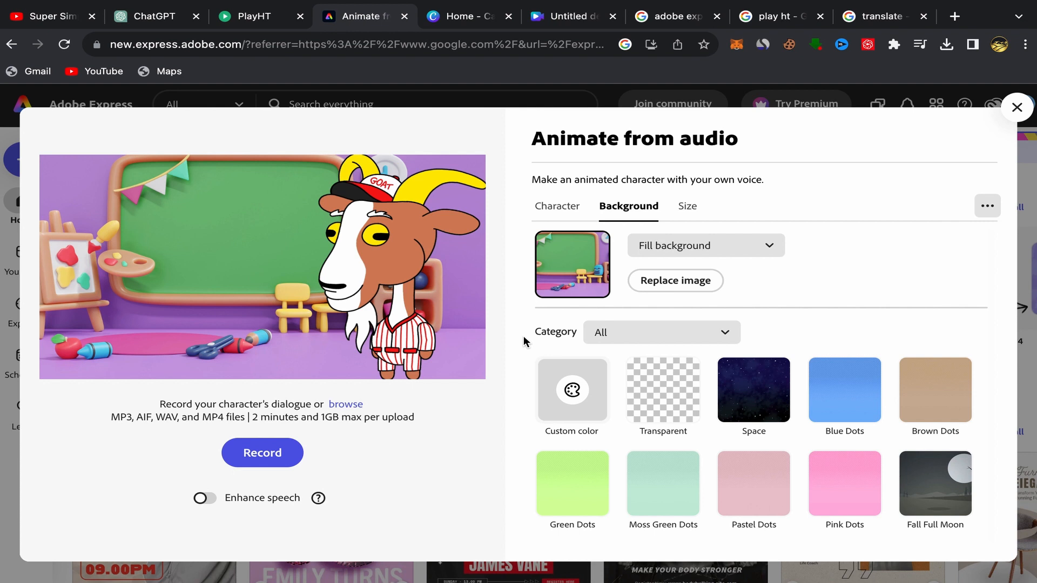
- Browse the character library in all categories and replace the goat with the Tull character
{"action": "left_click", "coordinate": [565, 215]}
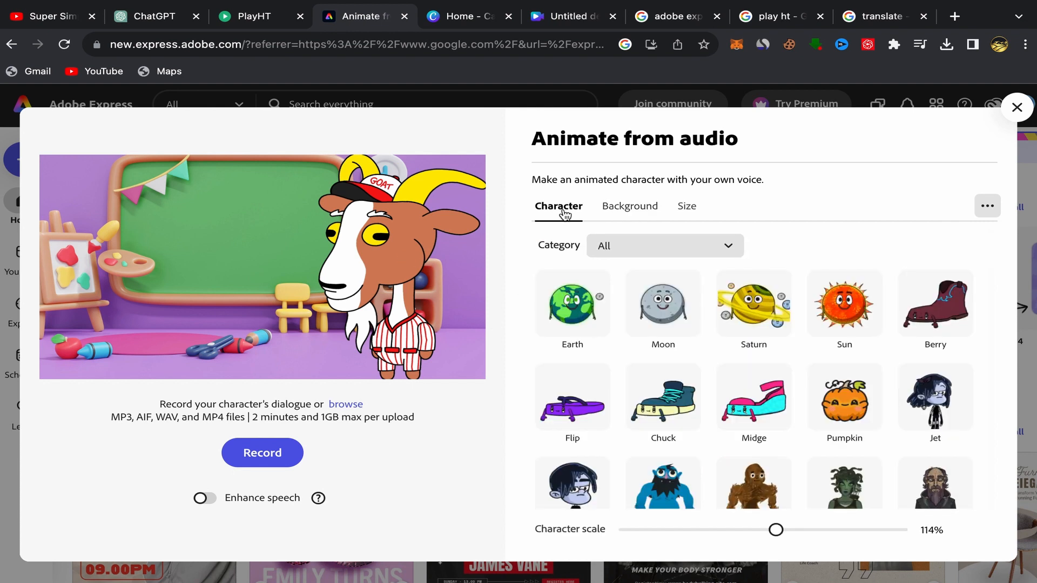
{"action": "scroll", "coordinate": [743, 382], "scroll_direction": "down", "scroll_amount": 6}
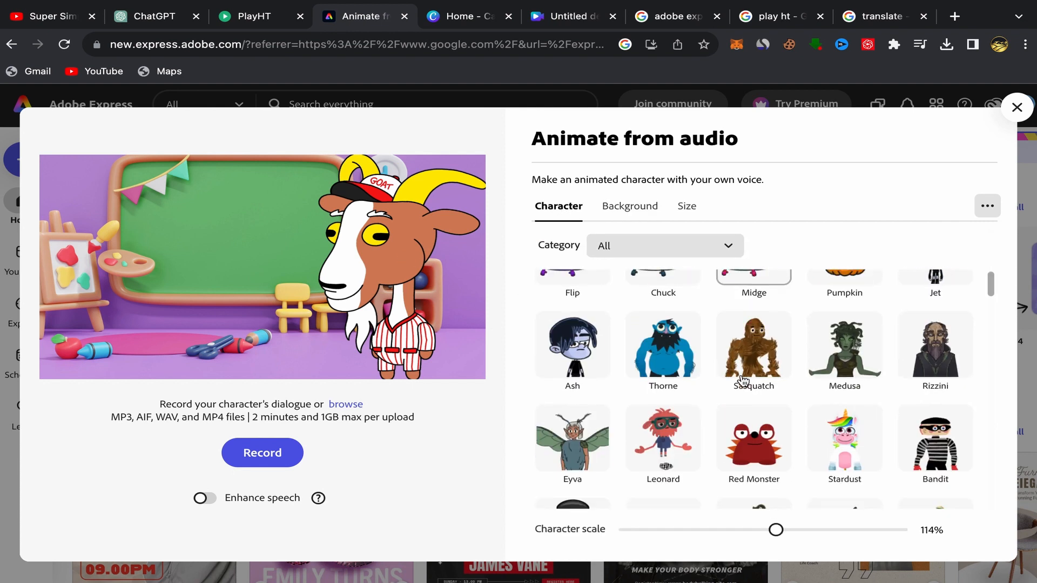
{"action": "scroll", "coordinate": [716, 412], "scroll_direction": "down", "scroll_amount": 10}
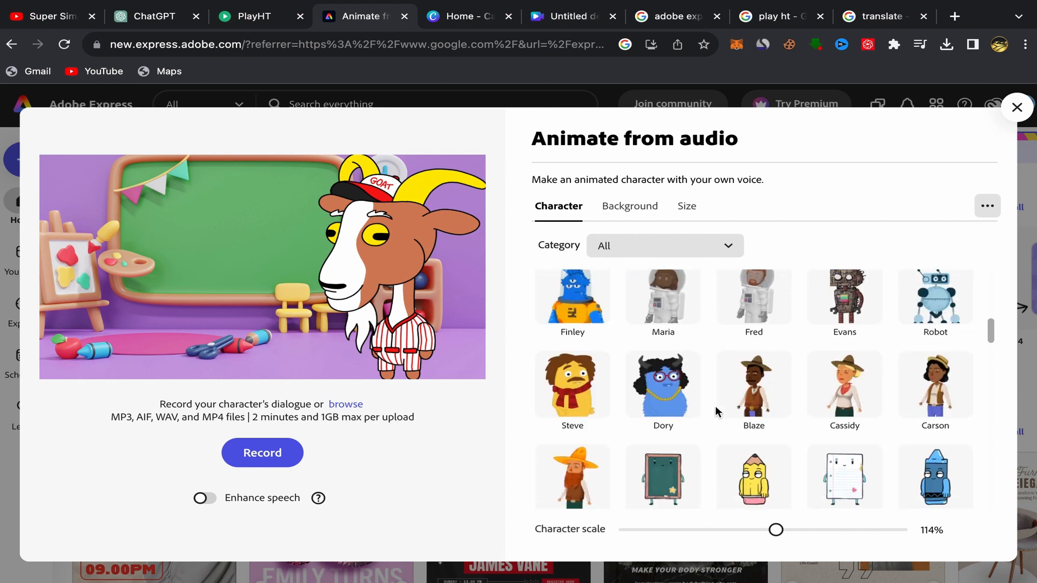
{"action": "scroll", "coordinate": [715, 406], "scroll_direction": "down", "scroll_amount": 5}
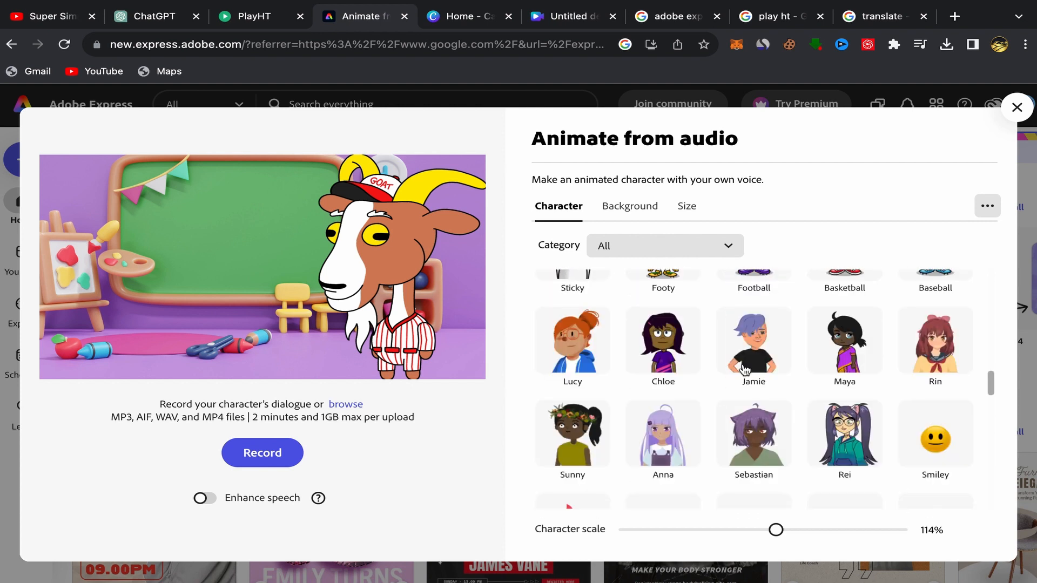
{"action": "scroll", "coordinate": [717, 399], "scroll_direction": "down", "scroll_amount": 5}
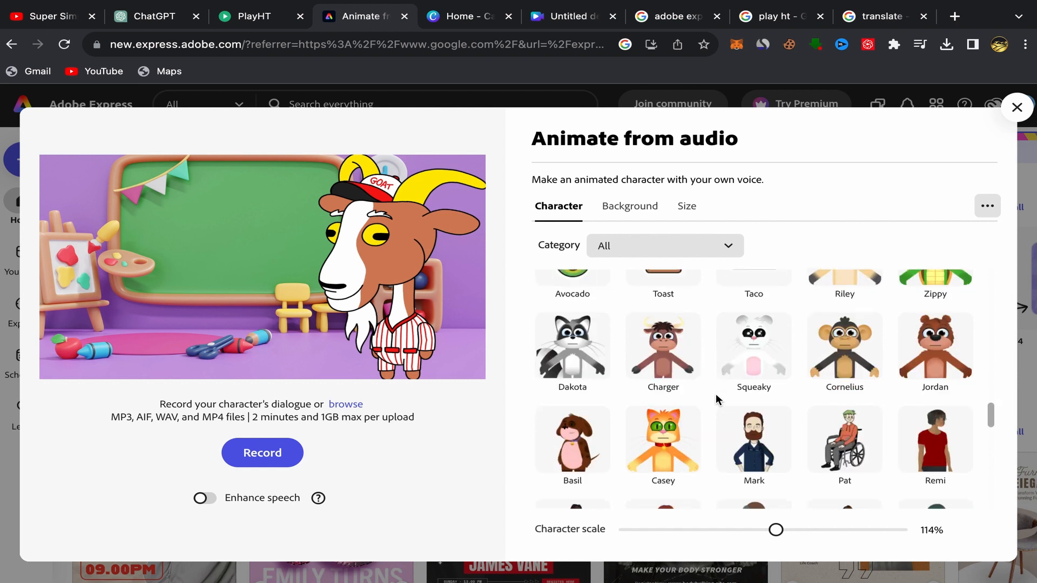
{"action": "scroll", "coordinate": [712, 404], "scroll_direction": "down", "scroll_amount": 3}
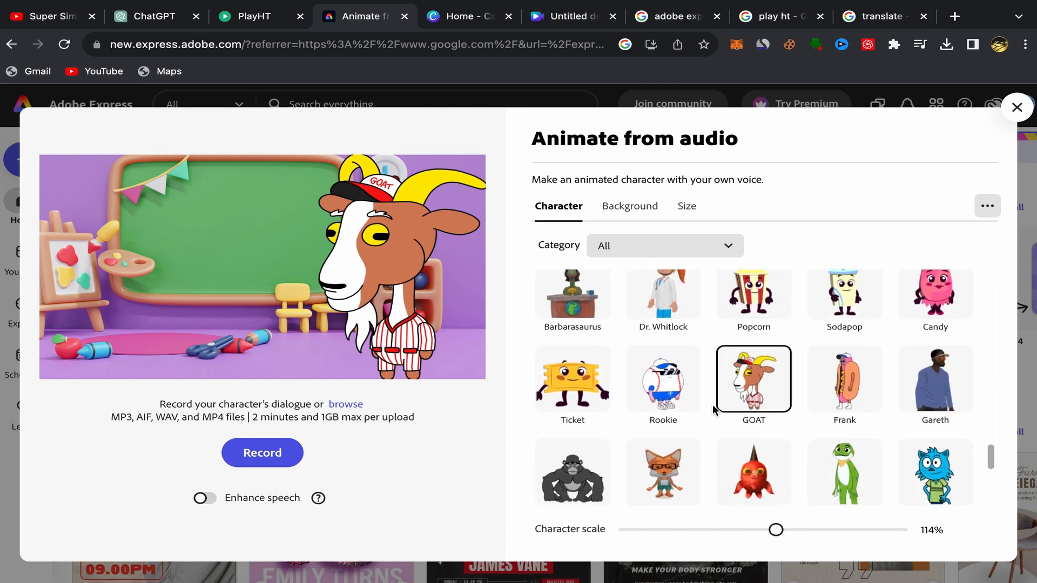
{"action": "scroll", "coordinate": [712, 404], "scroll_direction": "up", "scroll_amount": 2}
{"action": "scroll", "coordinate": [712, 404], "scroll_direction": "down", "scroll_amount": 4}
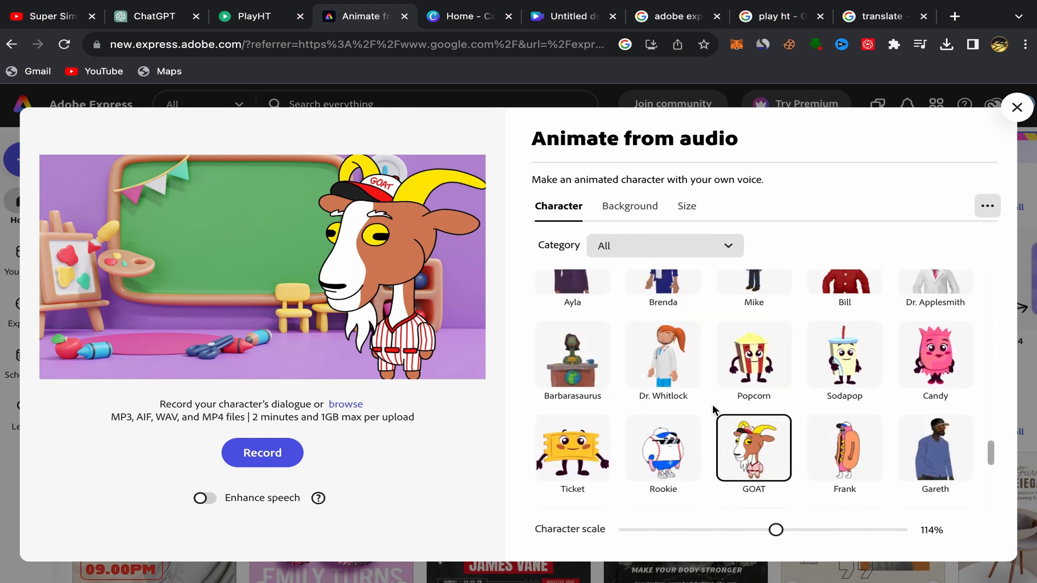
{"action": "scroll", "coordinate": [713, 402], "scroll_direction": "down", "scroll_amount": 2}
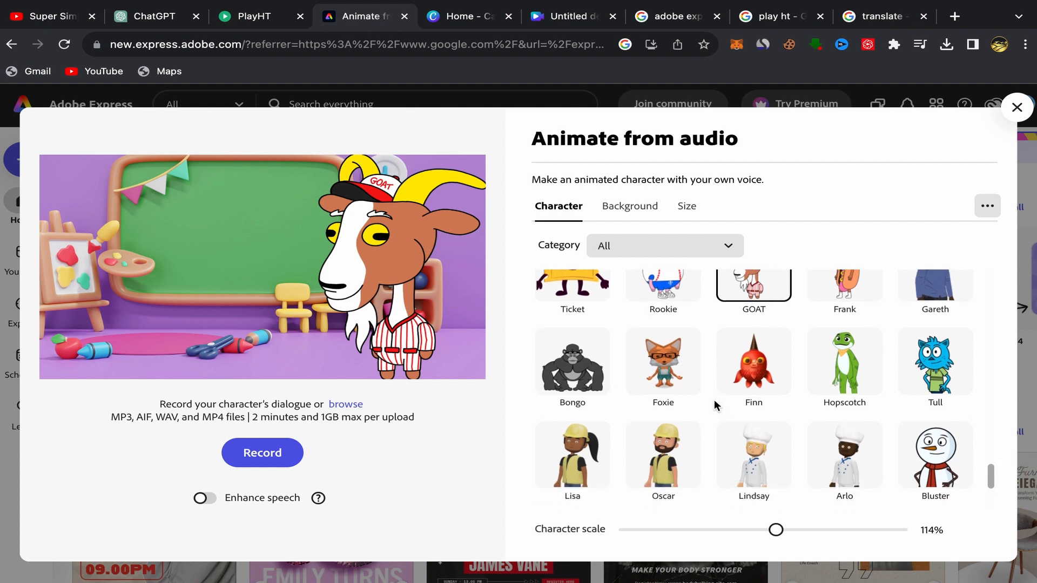
{"action": "scroll", "coordinate": [714, 398], "scroll_direction": "up", "scroll_amount": 3}
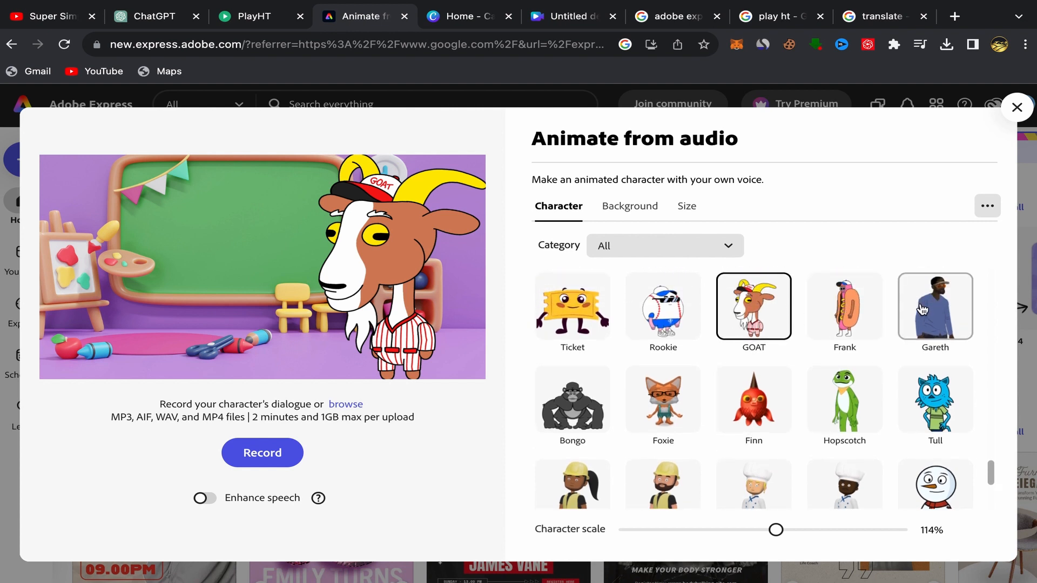
{"action": "scroll", "coordinate": [705, 390], "scroll_direction": "down", "scroll_amount": 2}
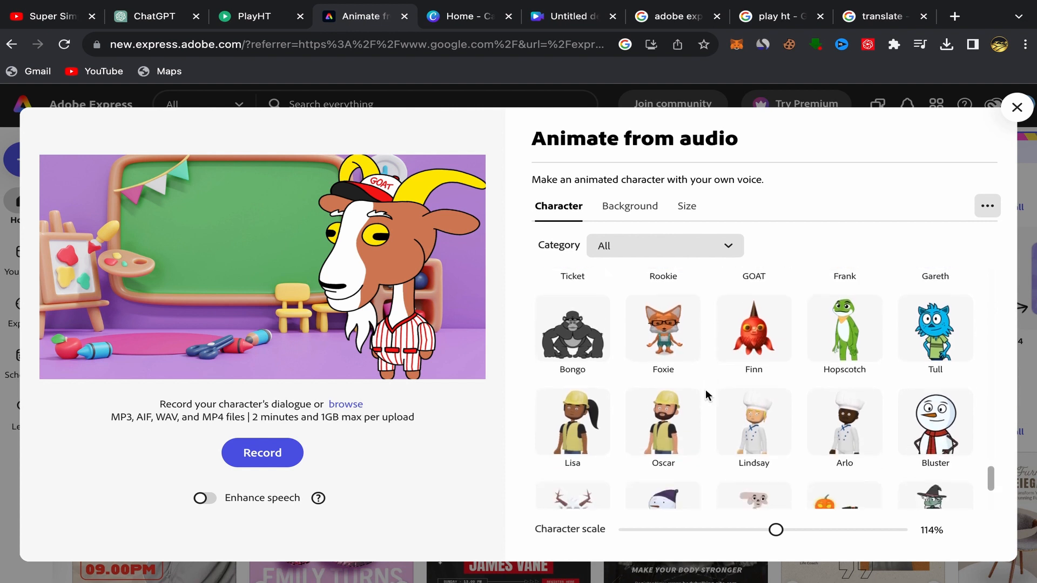
{"action": "left_click", "coordinate": [933, 336]}
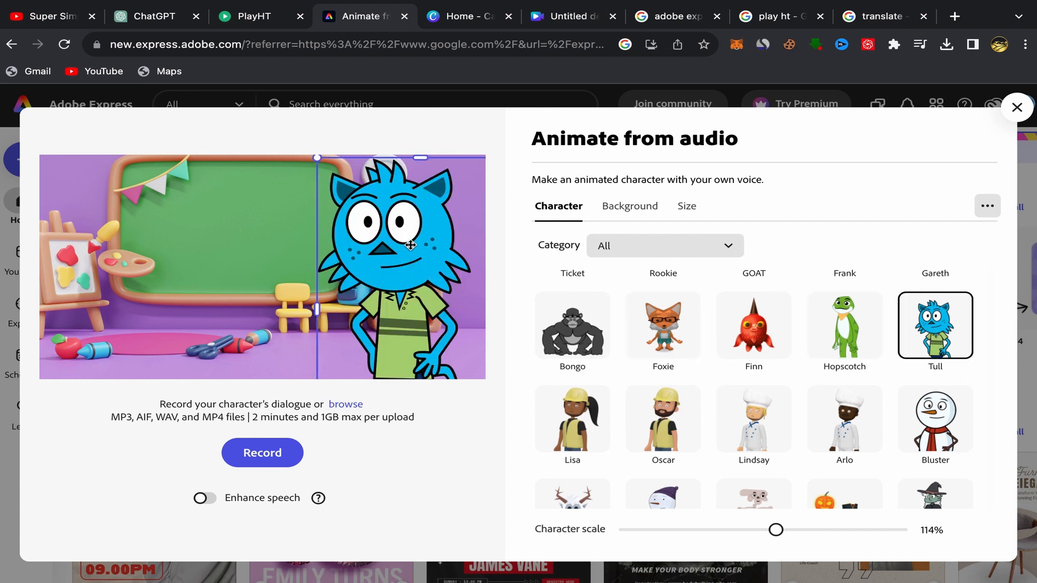
{"action": "scroll", "coordinate": [769, 395], "scroll_direction": "down", "scroll_amount": 1}
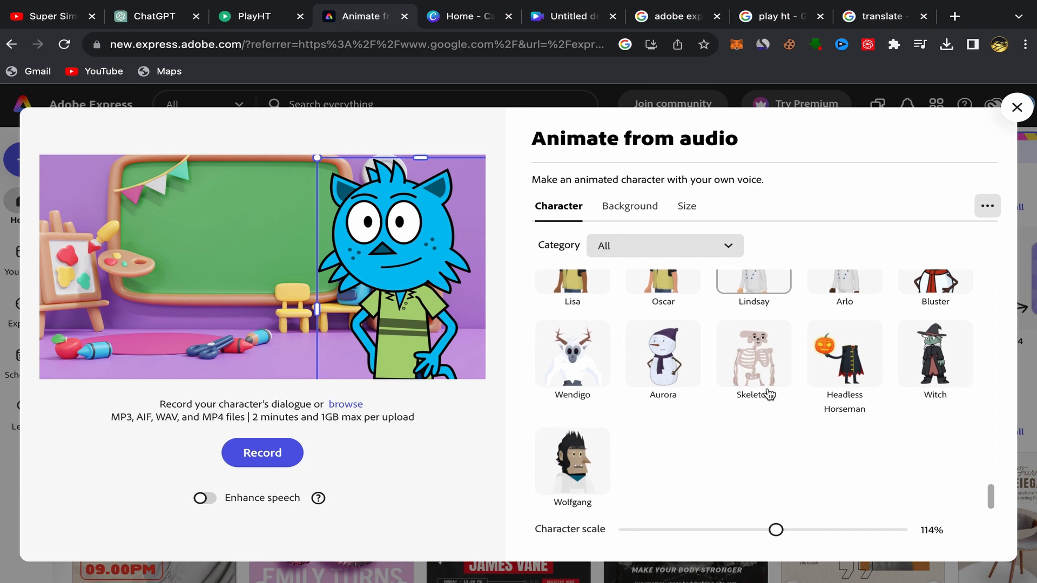
{"action": "scroll", "coordinate": [769, 395], "scroll_direction": "up", "scroll_amount": 3}
{"action": "scroll", "coordinate": [769, 395], "scroll_direction": "down", "scroll_amount": 2}
{"action": "scroll", "coordinate": [770, 395], "scroll_direction": "up", "scroll_amount": 1}
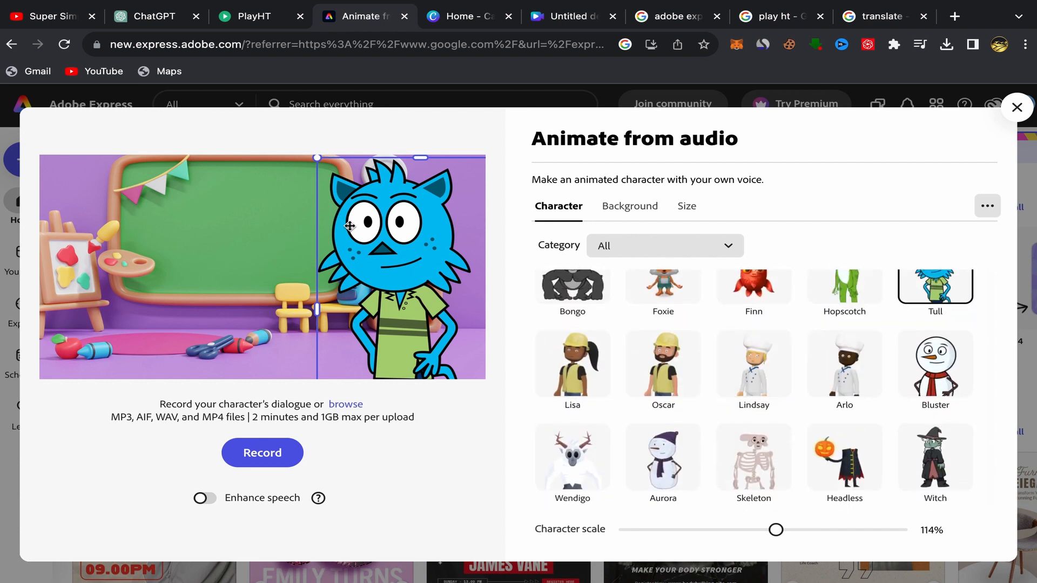
- Scale Tull to 80% and place the full figure in front of the shelf, beside the chalkboard
{"action": "left_click_drag", "start_coordinate": [391, 250], "coordinate": [339, 247]}
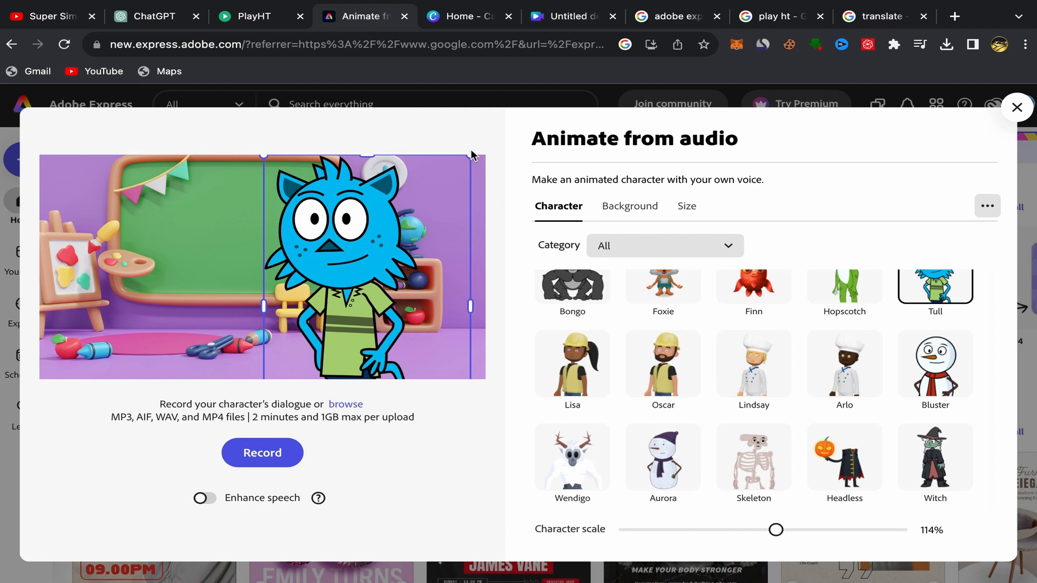
{"action": "left_click_drag", "start_coordinate": [468, 157], "coordinate": [442, 195]}
{"action": "left_click_drag", "start_coordinate": [308, 337], "coordinate": [336, 307]}
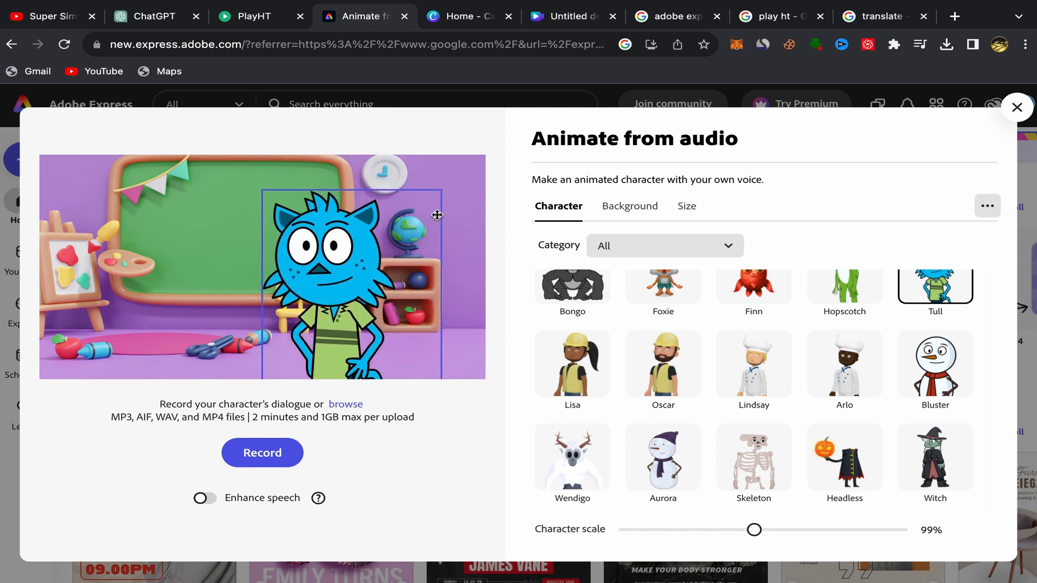
{"action": "left_click_drag", "start_coordinate": [442, 193], "coordinate": [388, 268]}
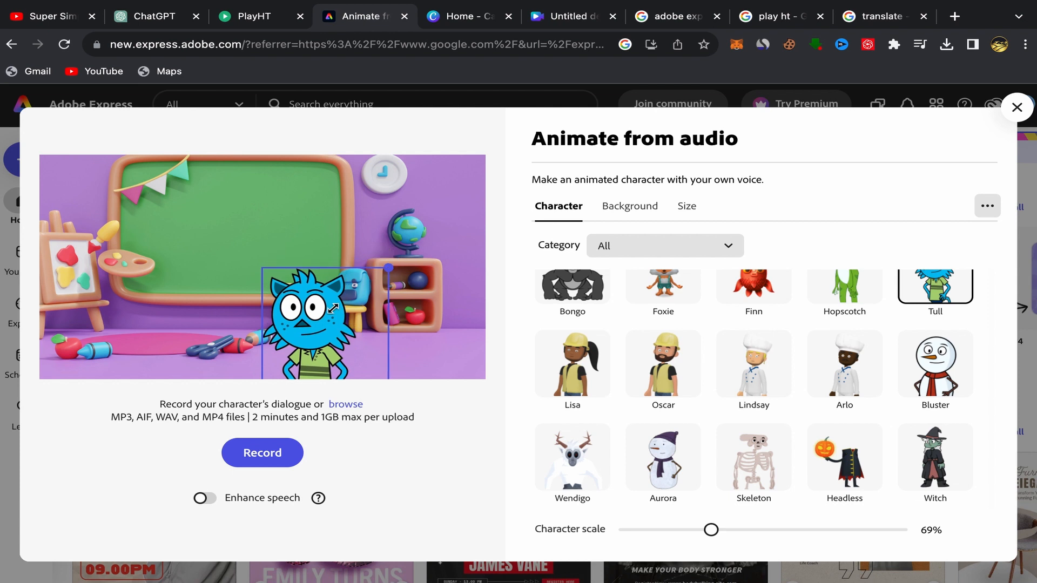
{"action": "left_click_drag", "start_coordinate": [312, 321], "coordinate": [390, 225]}
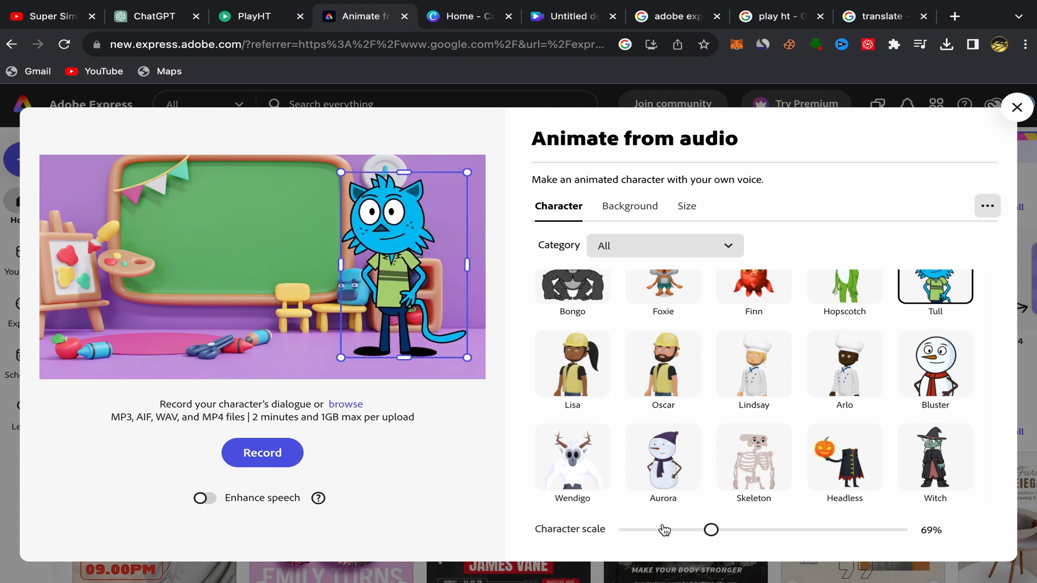
{"action": "mouse_move", "coordinate": [713, 533]}
{"action": "left_mouse_down"}
{"action": "mouse_move", "coordinate": [725, 531]}
{"action": "mouse_move", "coordinate": [705, 531]}
{"action": "mouse_move", "coordinate": [736, 533]}
{"action": "mouse_move", "coordinate": [726, 531]}
{"action": "left_mouse_up"}
{"action": "left_click_drag", "start_coordinate": [422, 326], "coordinate": [407, 299]}
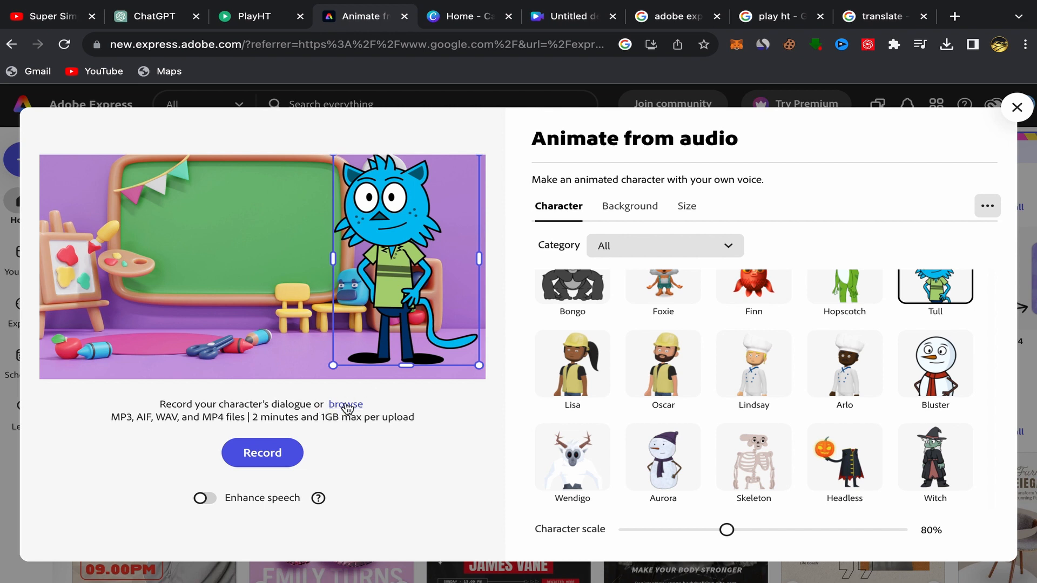
- Preview the voice-over file Alright kiddos let-s co 1.wav from Downloads and upload it as the character's dialogue
{"action": "left_click", "coordinate": [345, 407]}
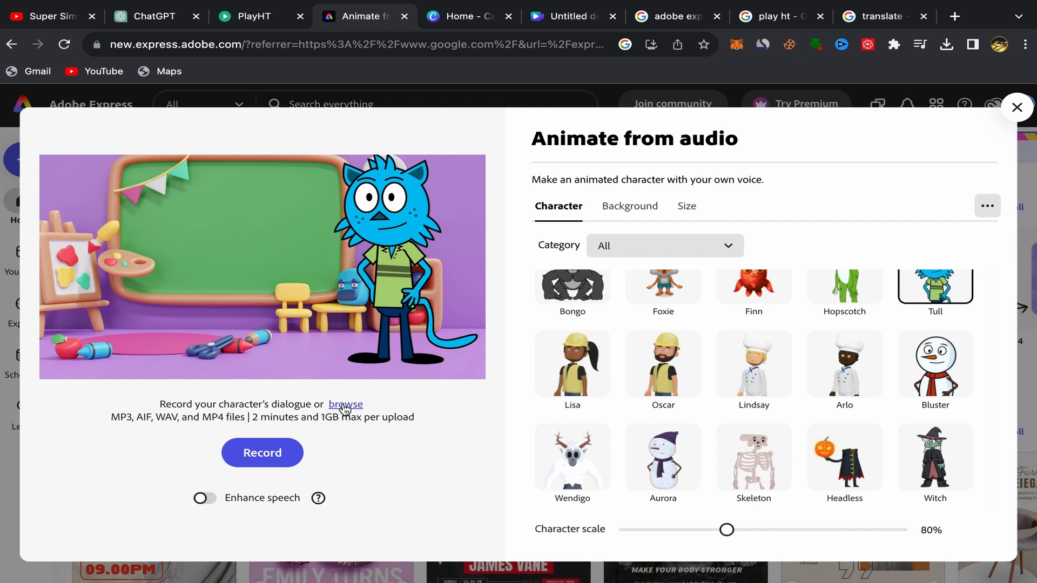
{"action": "left_click", "coordinate": [345, 407]}
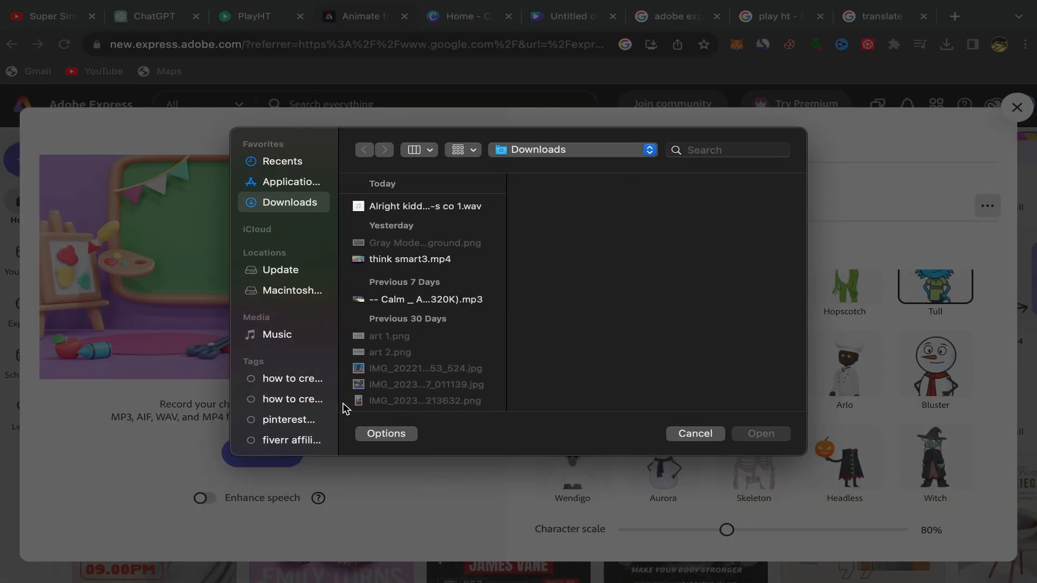
{"action": "left_click", "coordinate": [400, 210]}
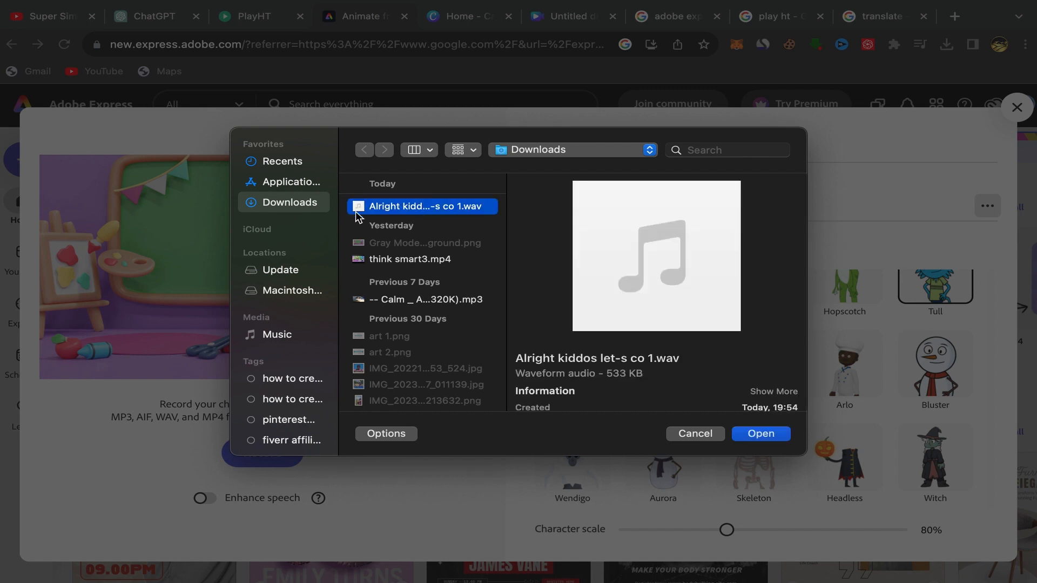
{"action": "mouse_move", "coordinate": [676, 240]}
{"action": "left_click", "coordinate": [656, 256]}
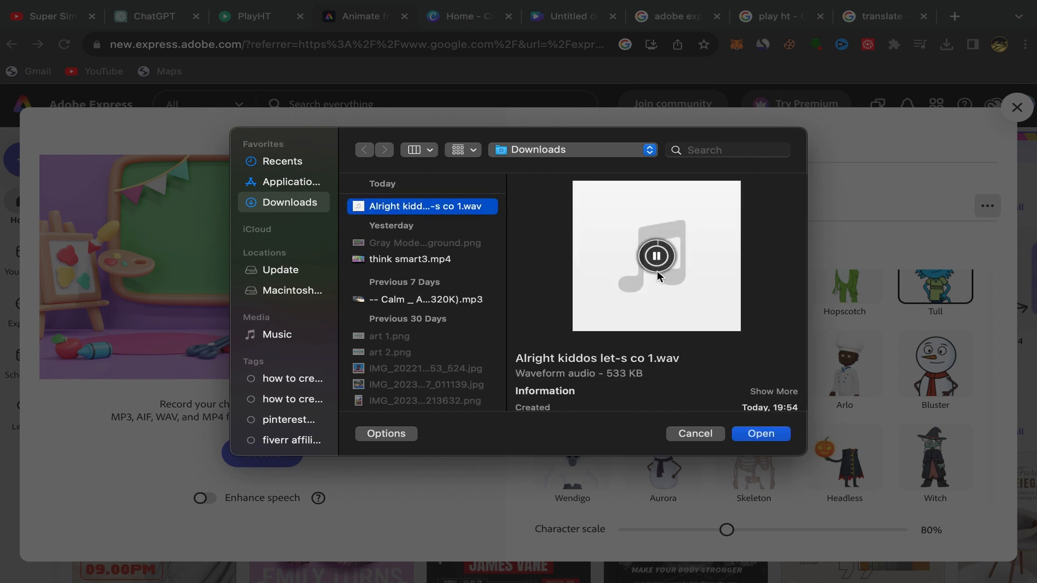
{"action": "left_click", "coordinate": [657, 262]}
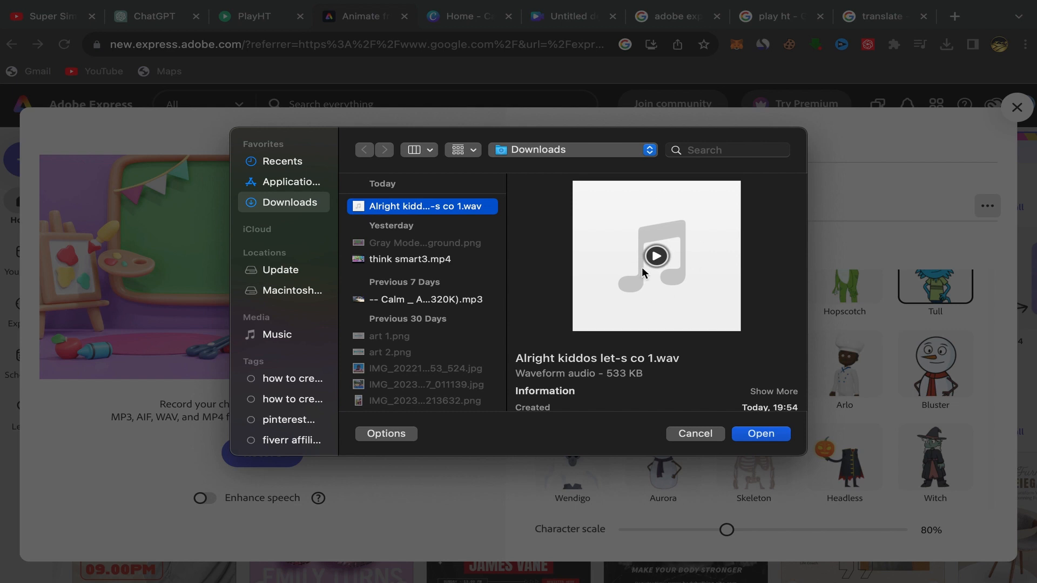
{"action": "left_click", "coordinate": [761, 434]}
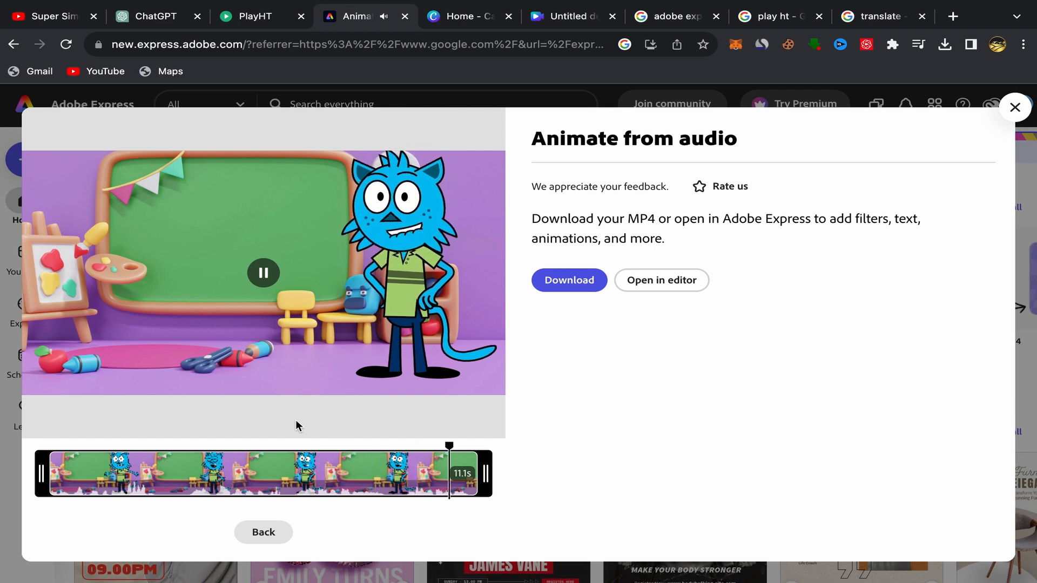
- Pause the preview of the generated animation and download it as an MP4
{"action": "left_click", "coordinate": [261, 278]}
{"action": "left_click", "coordinate": [570, 282]}
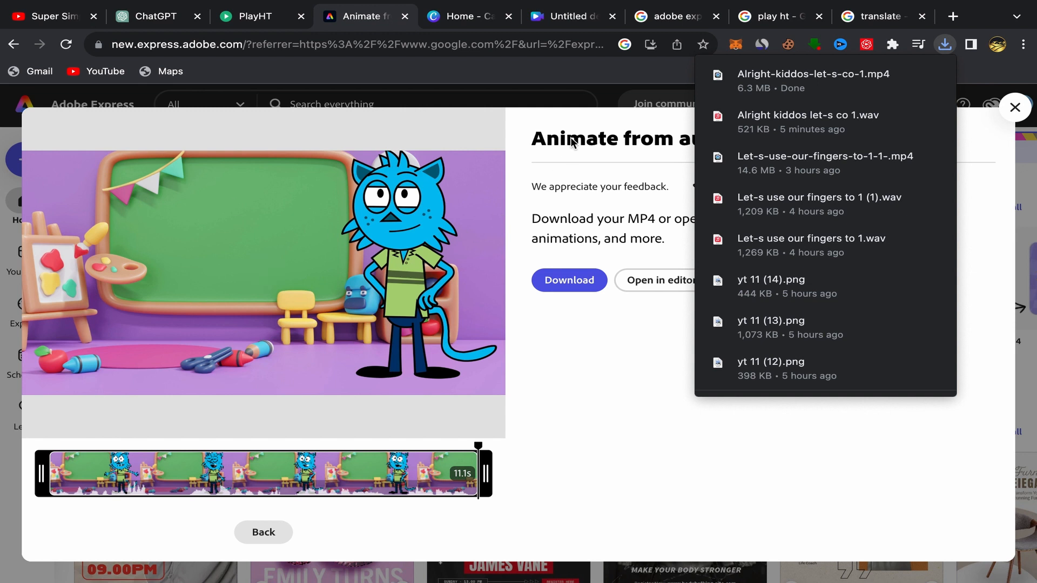
- Switch to Canva, check the blank Video format on the home page and open the untitled video design
{"action": "left_click", "coordinate": [469, 16]}
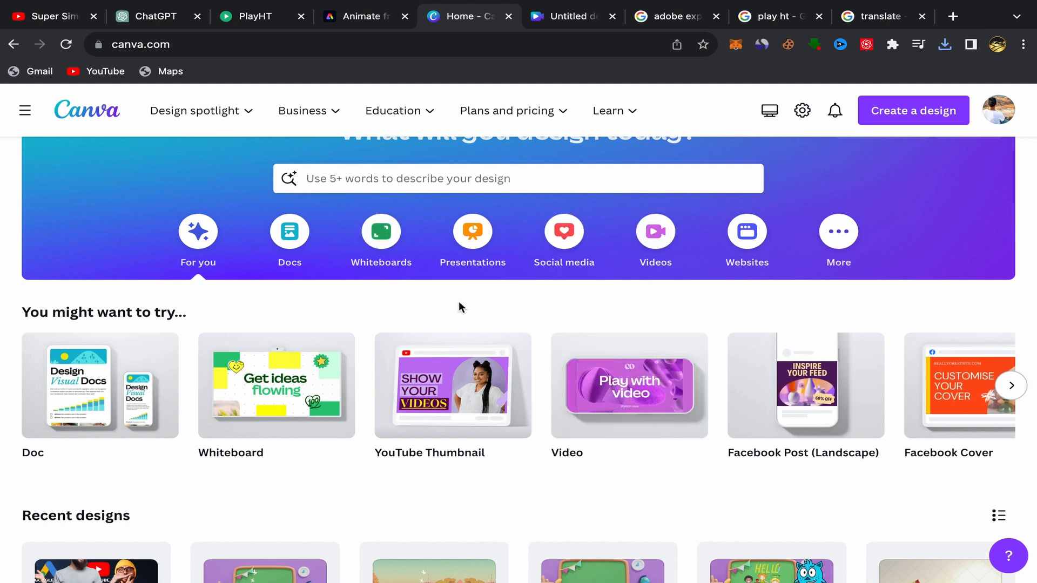
{"action": "scroll", "coordinate": [459, 313], "scroll_direction": "up", "scroll_amount": 2}
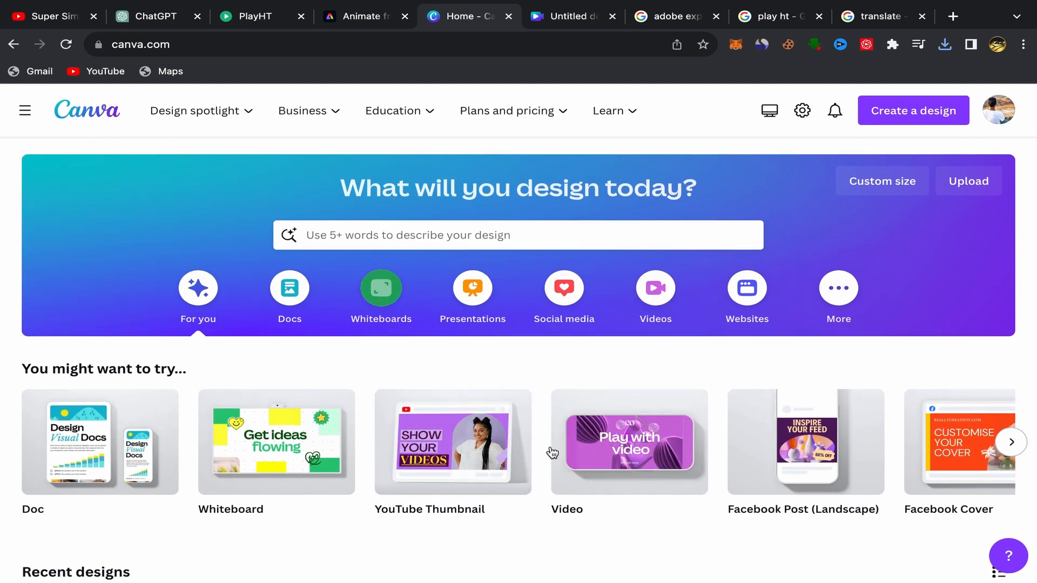
{"action": "scroll", "coordinate": [535, 409], "scroll_direction": "down", "scroll_amount": 1}
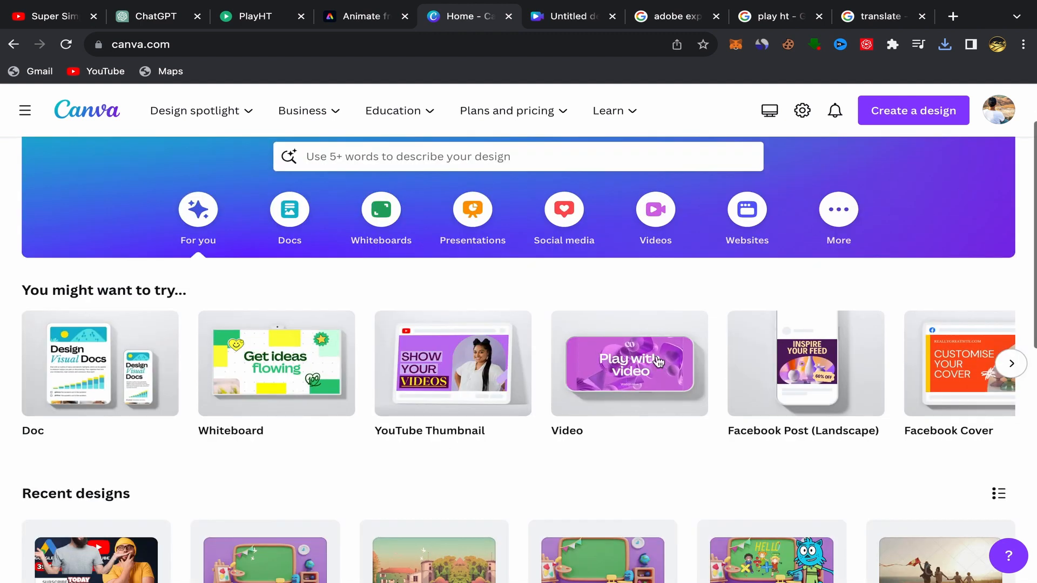
{"action": "mouse_move", "coordinate": [658, 362]}
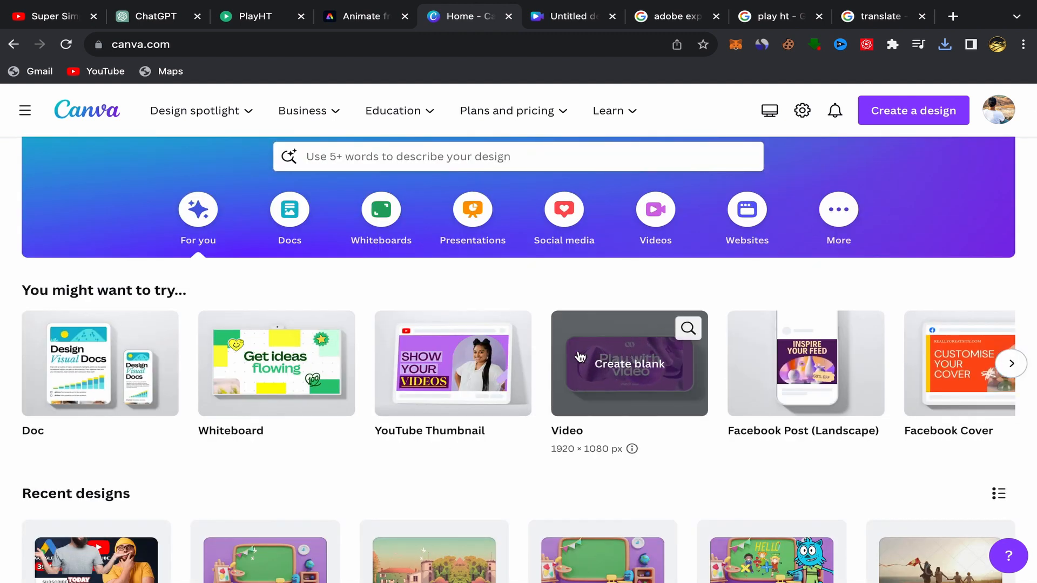
{"action": "left_click", "coordinate": [570, 16]}
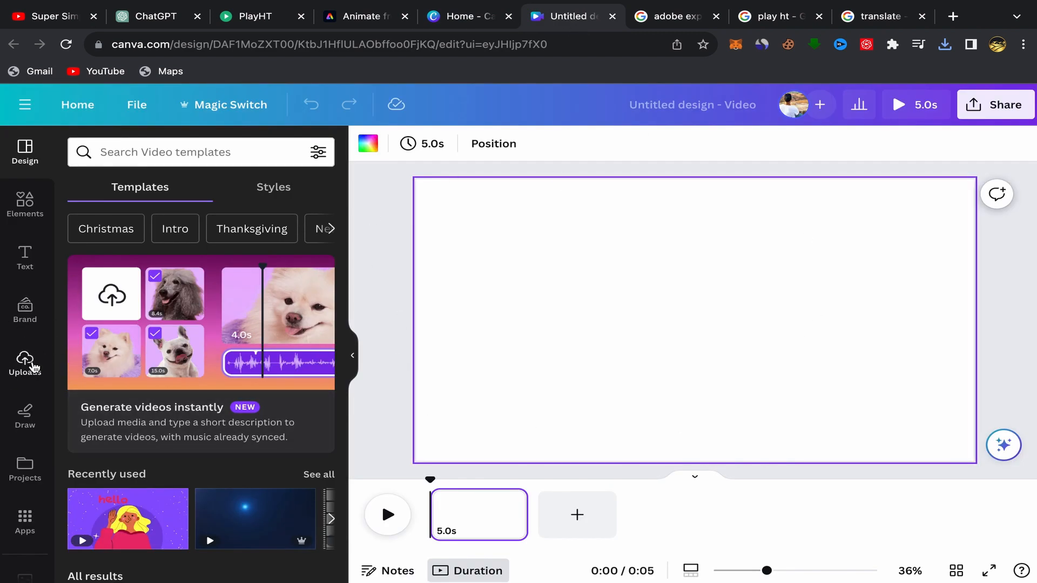
- Upload Alright-kiddos-let-s-co-1.mp4 from Downloads and set it as the background video of the blank page
{"action": "left_click", "coordinate": [24, 359]}
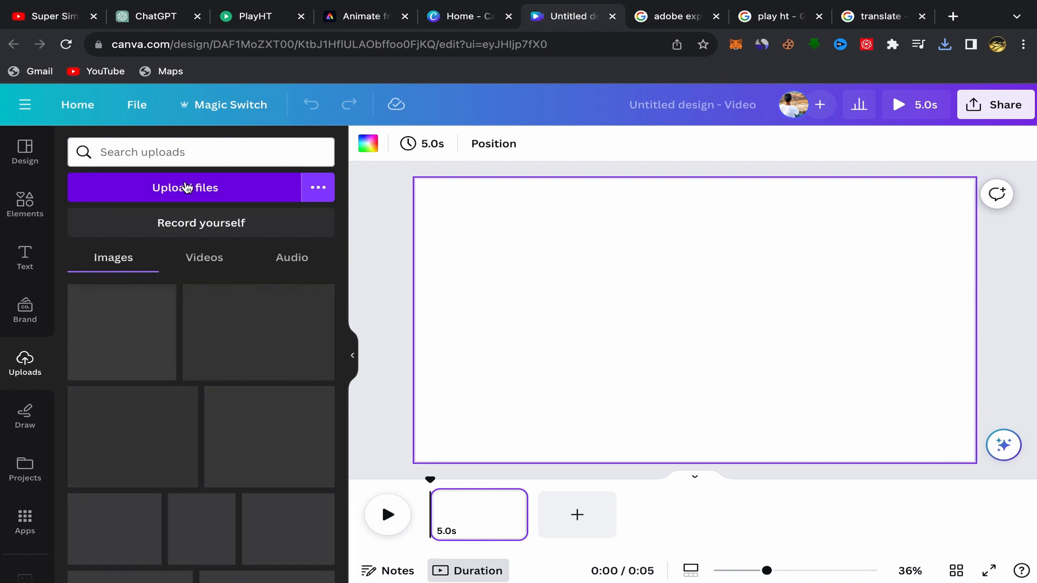
{"action": "left_click", "coordinate": [185, 187]}
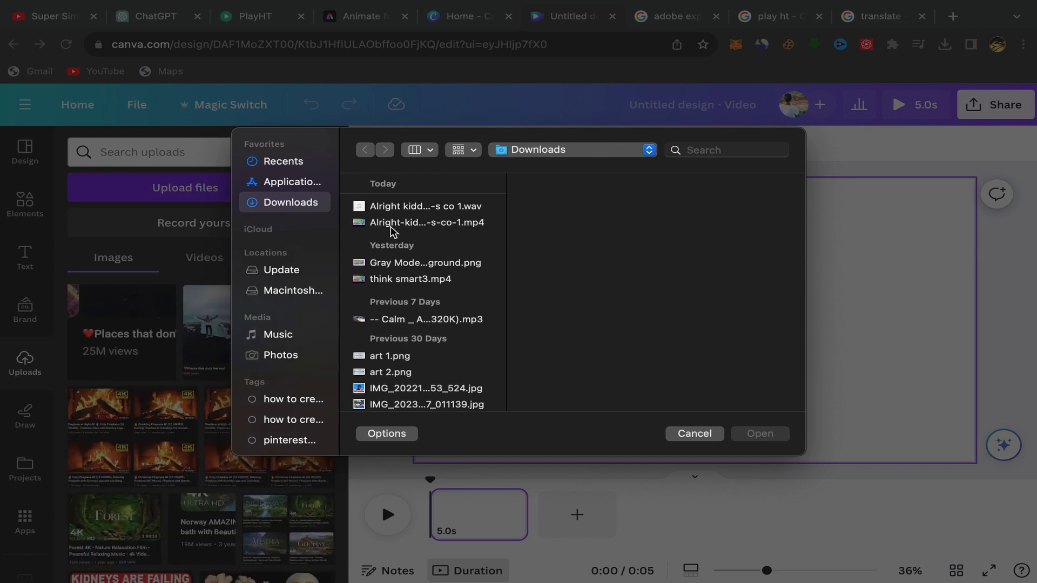
{"action": "left_click", "coordinate": [392, 226]}
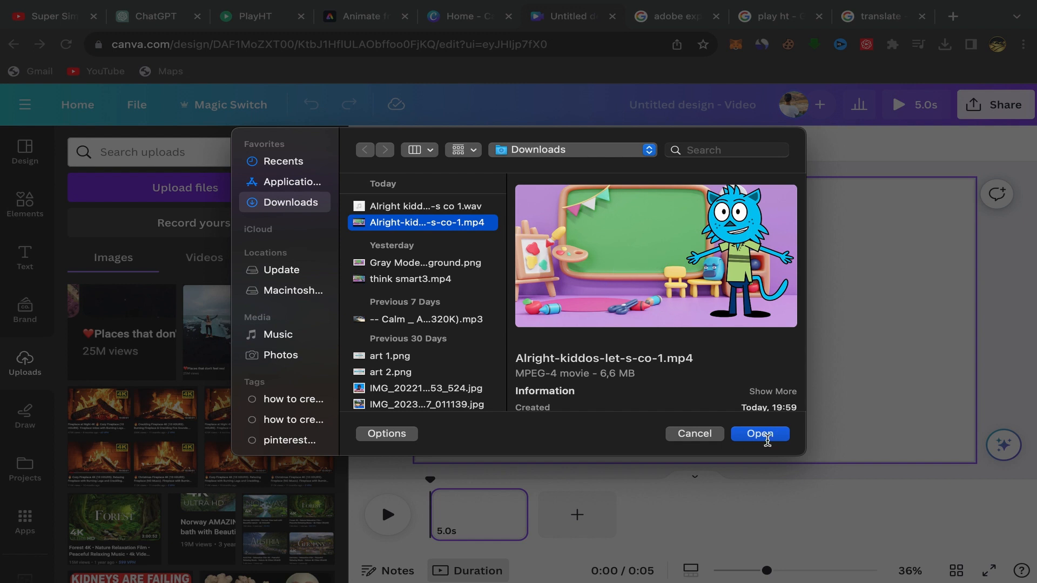
{"action": "left_click", "coordinate": [767, 438]}
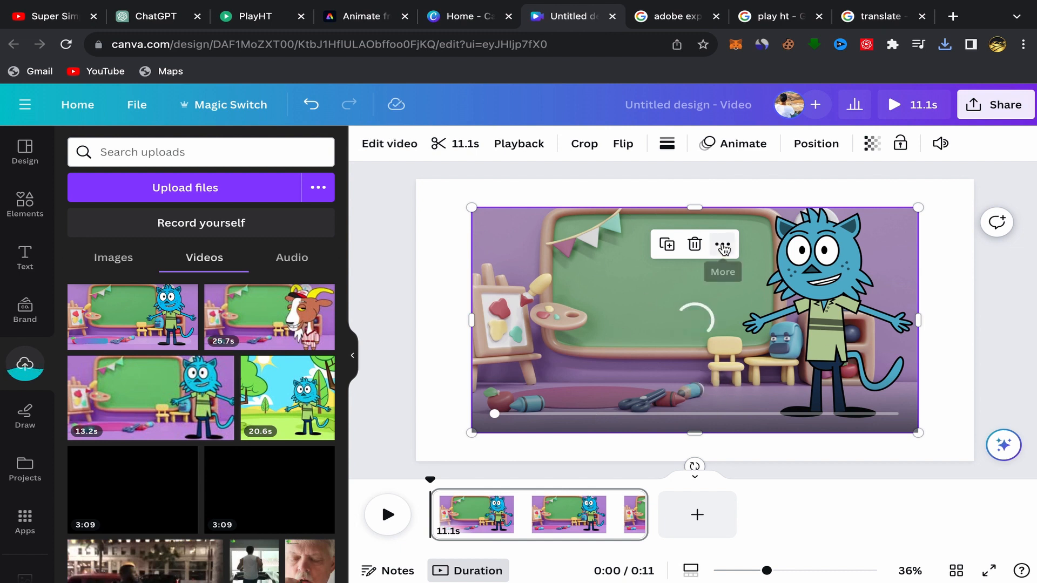
{"action": "left_click", "coordinate": [723, 248]}
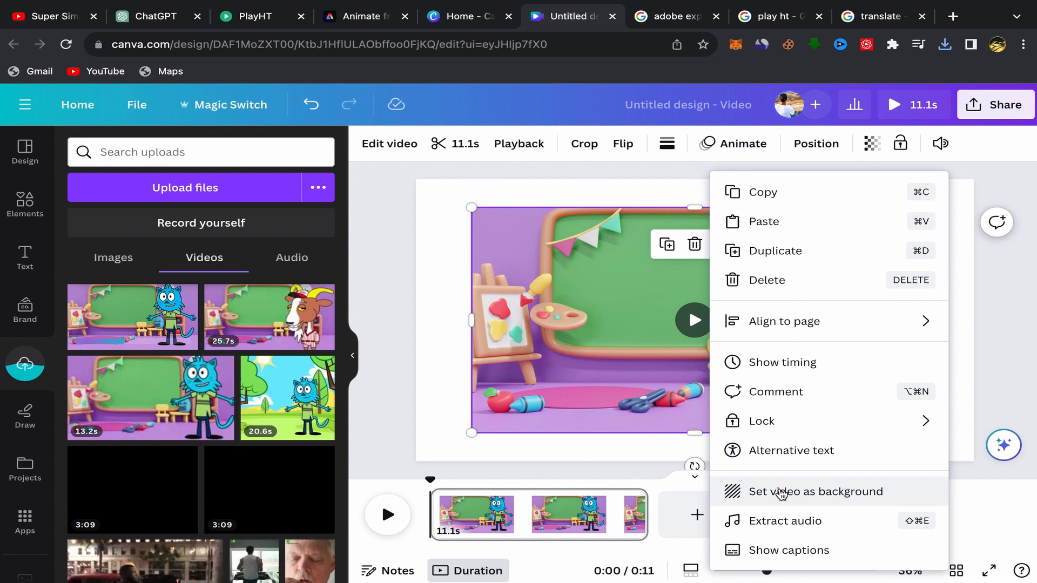
{"action": "left_click", "coordinate": [781, 493]}
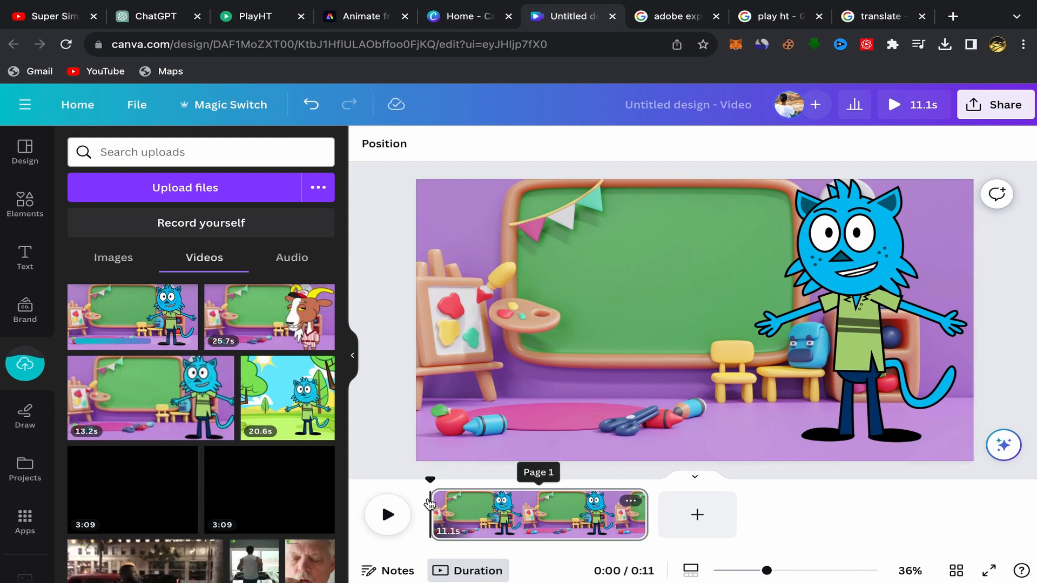
- Preview the character clip from its start and split the page at about 2.5 seconds
{"action": "left_click", "coordinate": [429, 500]}
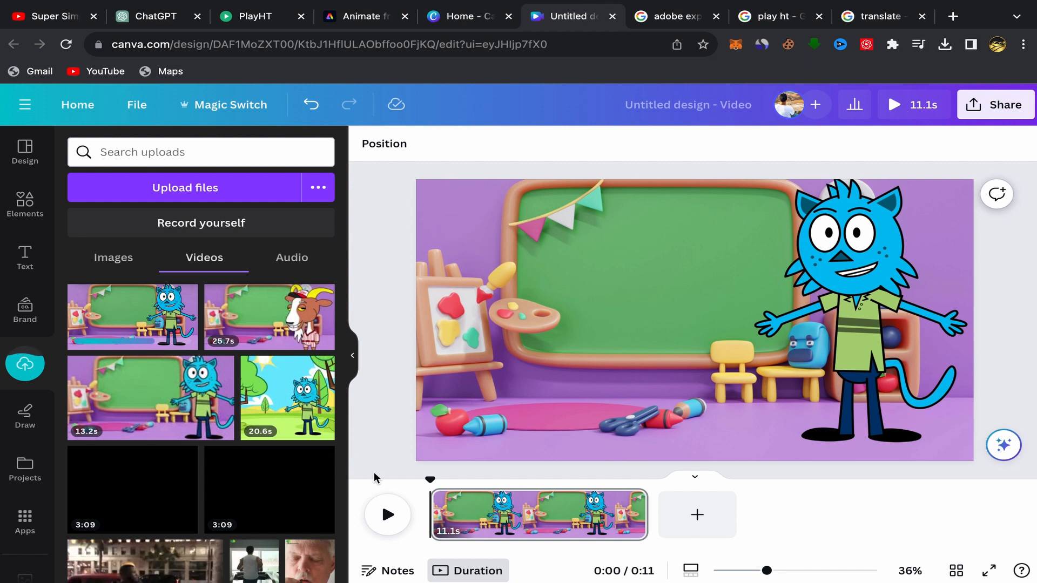
{"action": "left_click", "coordinate": [388, 516]}
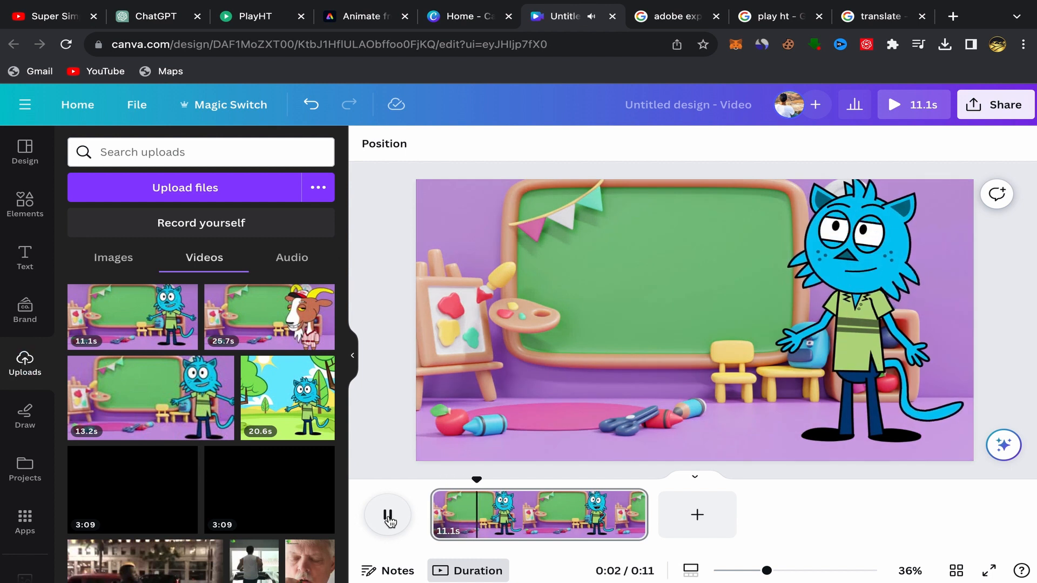
{"action": "left_click", "coordinate": [389, 516]}
{"action": "left_click", "coordinate": [434, 509]}
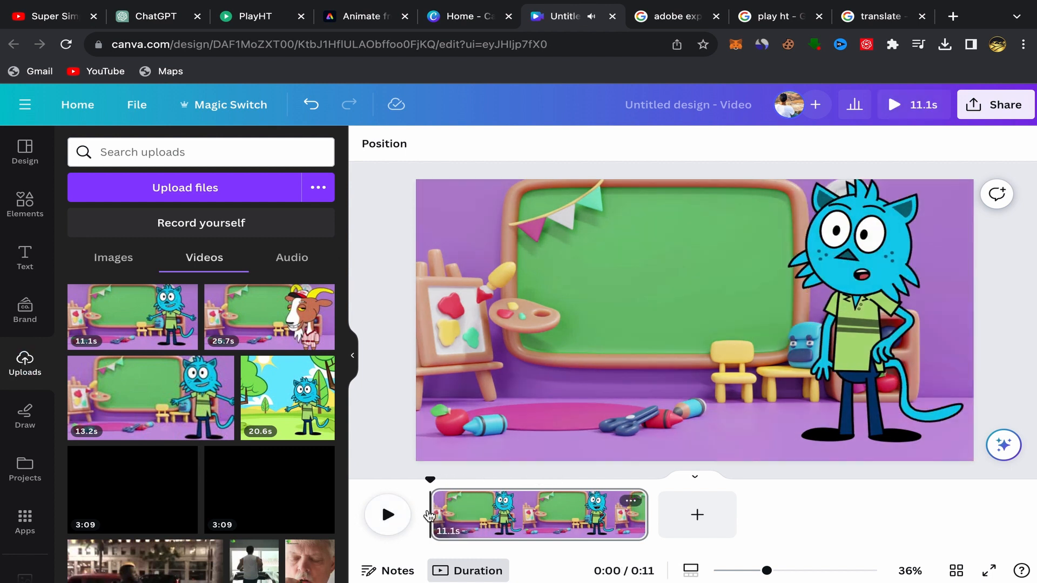
{"action": "left_click", "coordinate": [389, 516]}
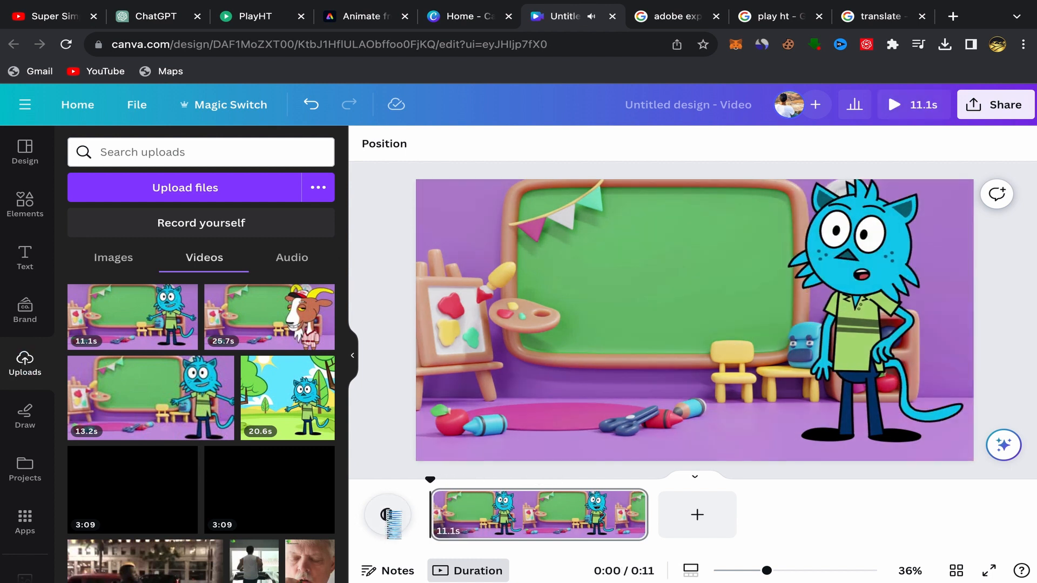
{"action": "left_click", "coordinate": [388, 516]}
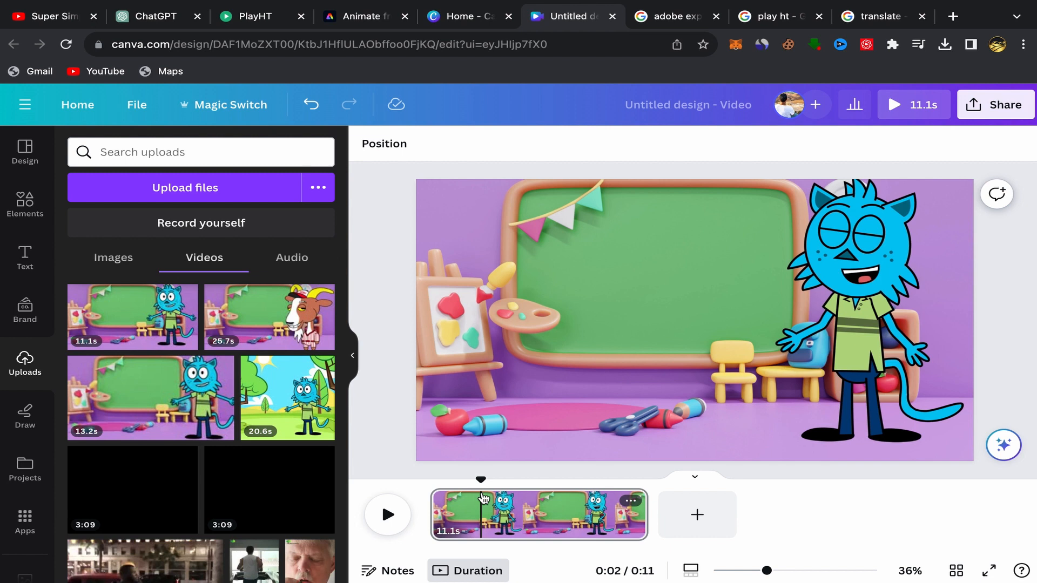
{"action": "right_click", "coordinate": [482, 494]}
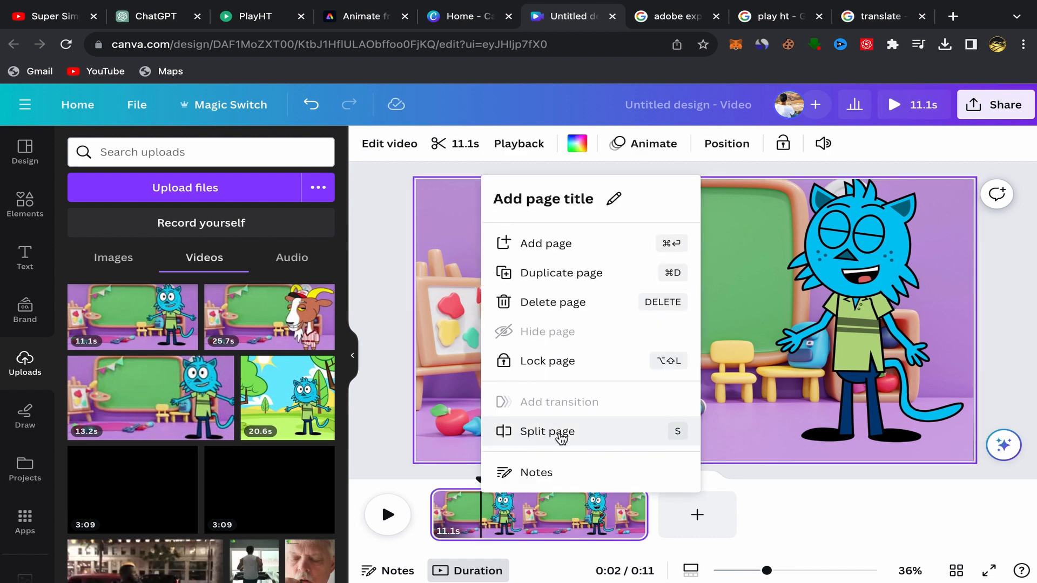
{"action": "left_click", "coordinate": [534, 436]}
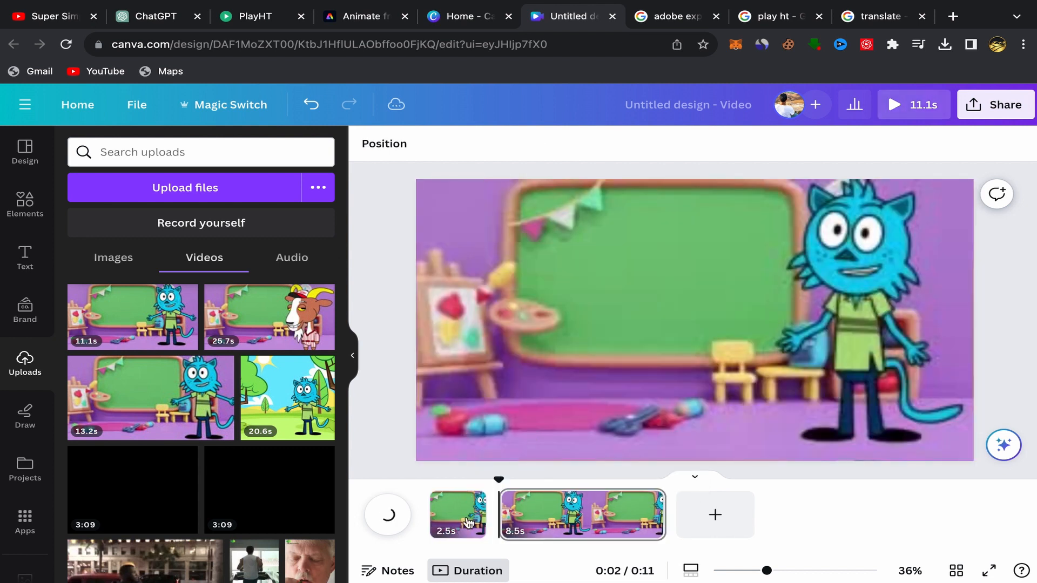
- Replay the first split page from near its beginning and pause at about 1 second
{"action": "left_click", "coordinate": [440, 506]}
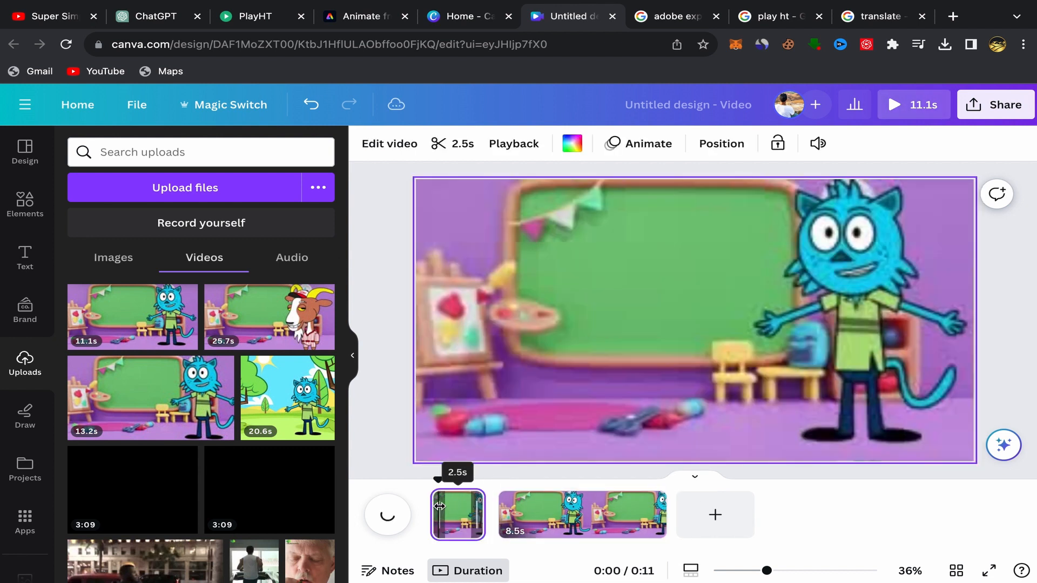
{"action": "left_click", "coordinate": [388, 515]}
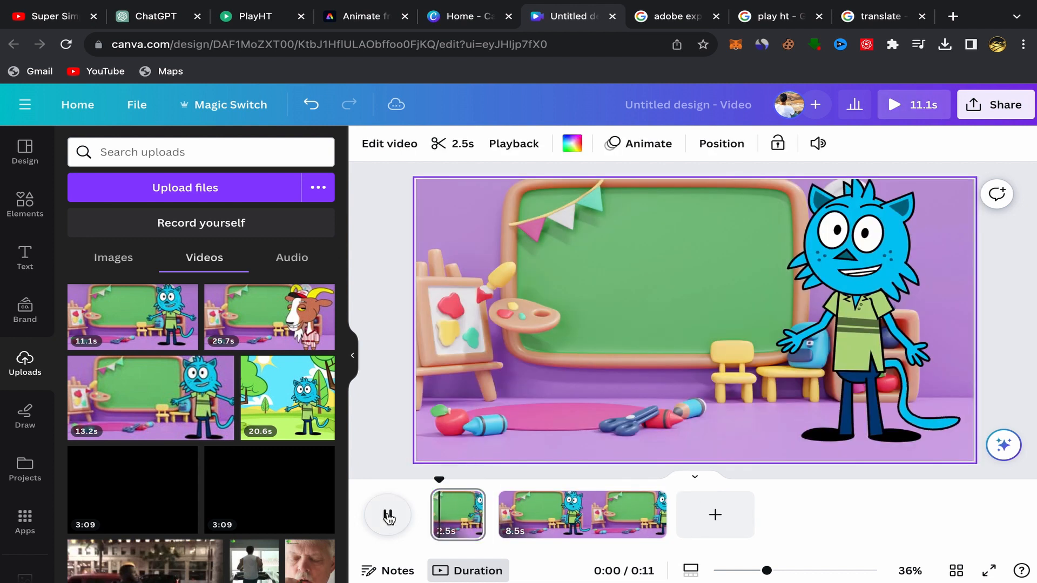
{"action": "left_click", "coordinate": [388, 516]}
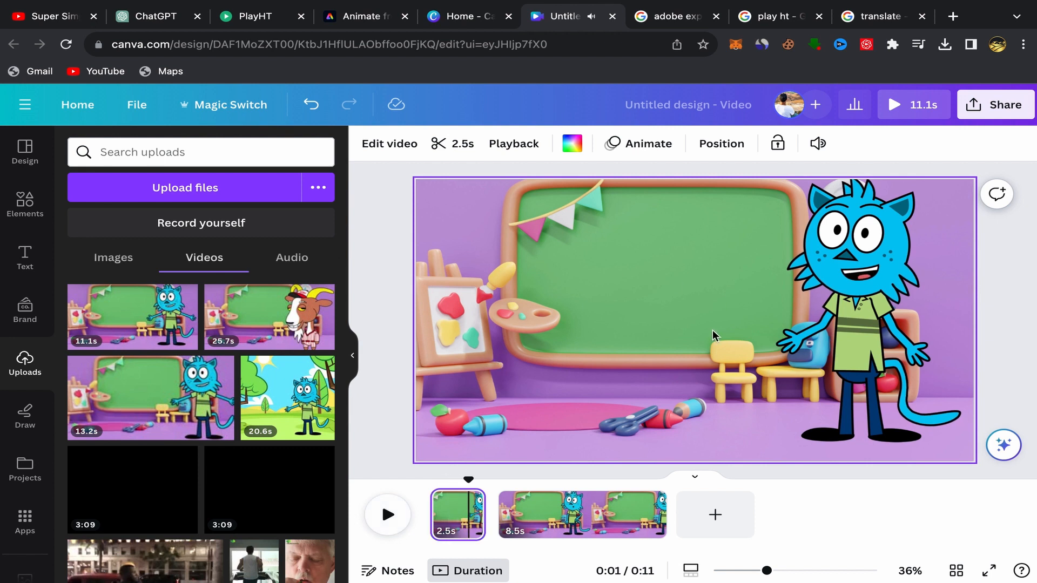
- Search the elements library for "count" and limit the results to graphics
{"action": "left_click", "coordinate": [25, 203]}
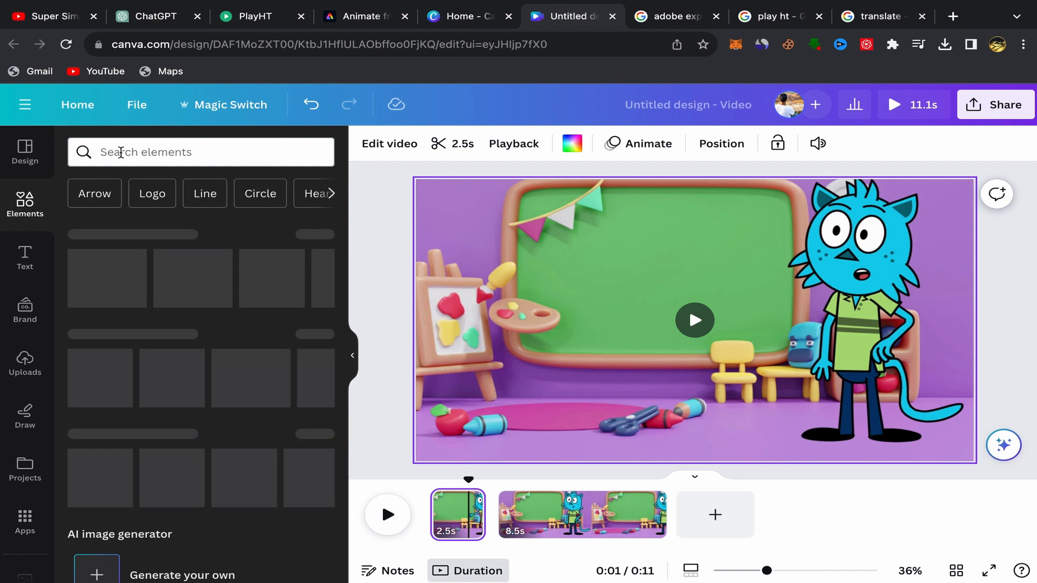
{"action": "left_click", "coordinate": [112, 153]}
{"action": "type", "text": "co"}
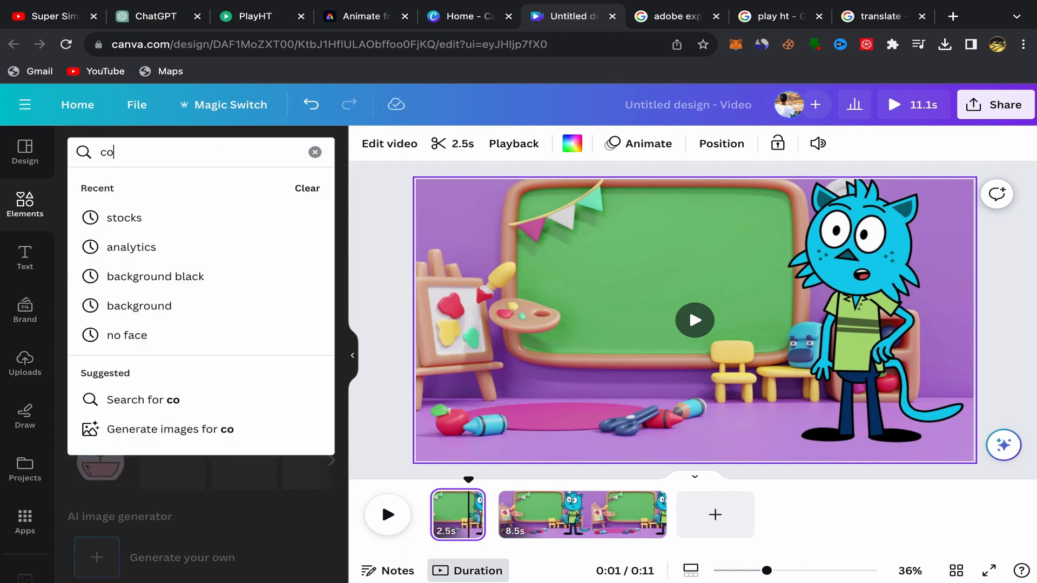
{"action": "type", "text": "unt"}
{"action": "key", "text": "Return"}
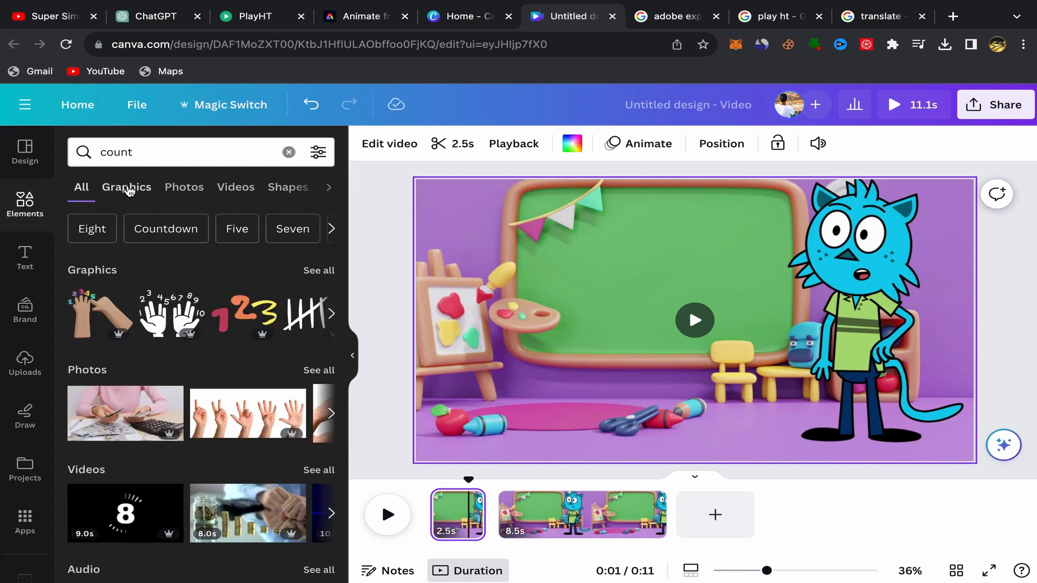
{"action": "left_click", "coordinate": [128, 188]}
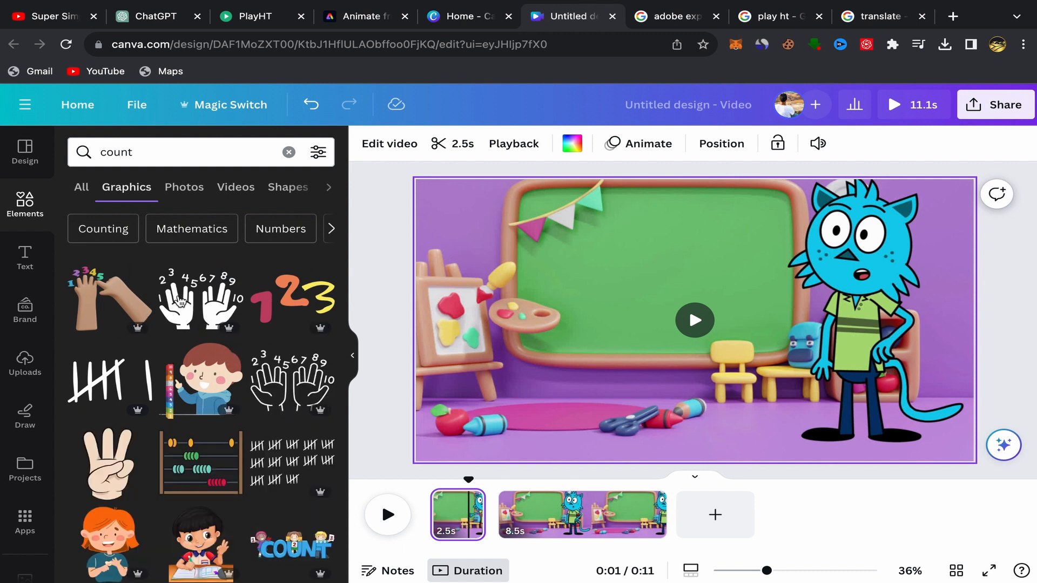
- Browse the count graphics for a counting illustration that suits the chalkboard scene
{"action": "scroll", "coordinate": [195, 450], "scroll_direction": "down", "scroll_amount": 2}
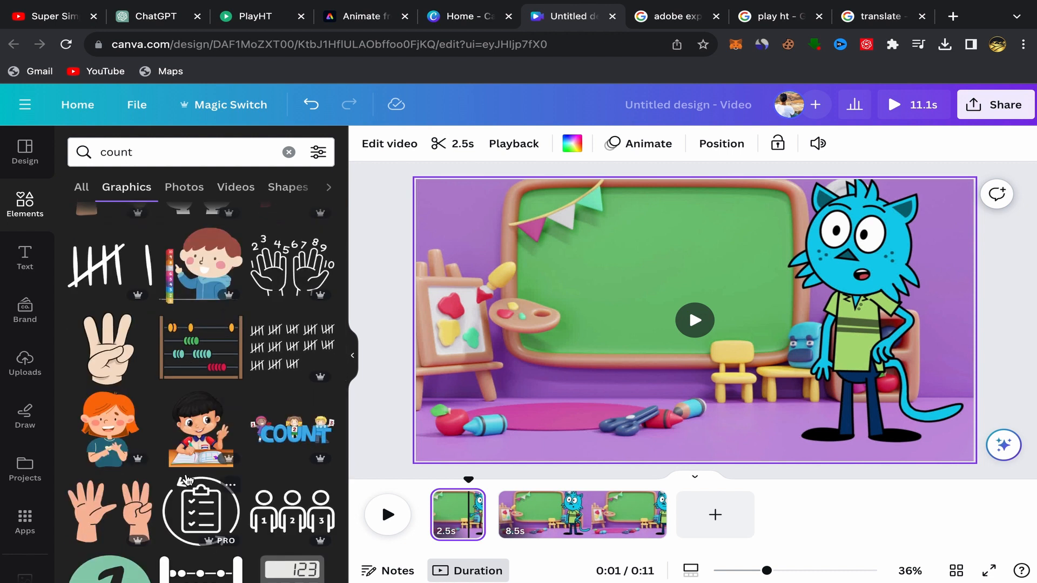
{"action": "scroll", "coordinate": [186, 481], "scroll_direction": "down", "scroll_amount": 2}
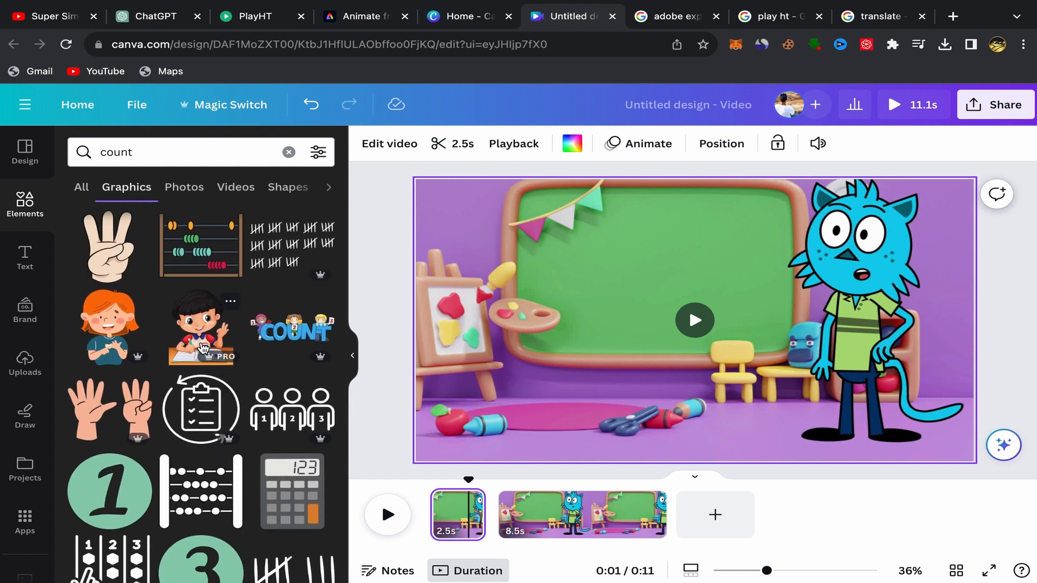
{"action": "scroll", "coordinate": [198, 331], "scroll_direction": "down", "scroll_amount": 5}
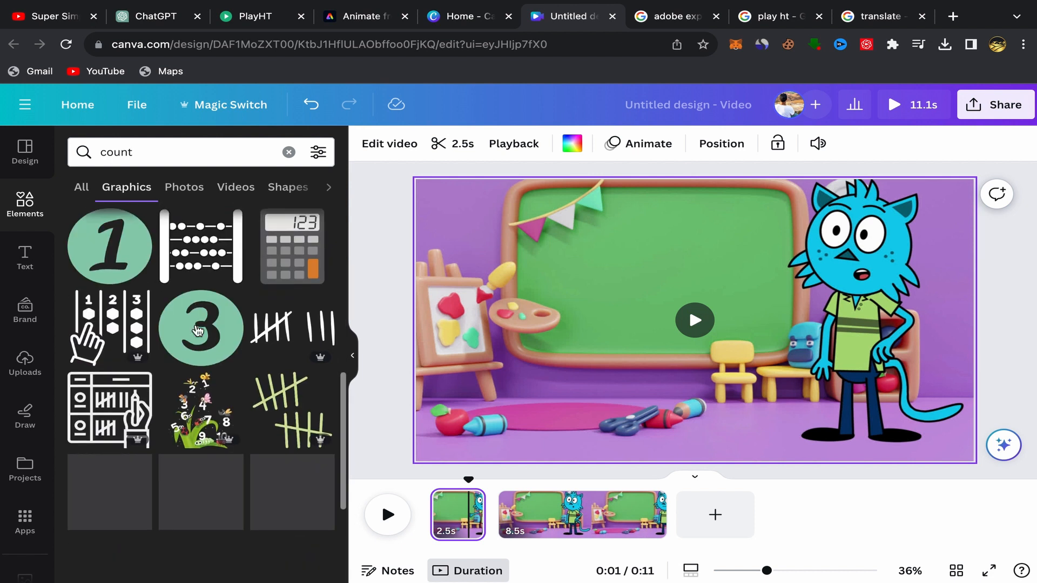
{"action": "scroll", "coordinate": [197, 331], "scroll_direction": "down", "scroll_amount": 4}
{"action": "scroll", "coordinate": [198, 331], "scroll_direction": "down", "scroll_amount": 3}
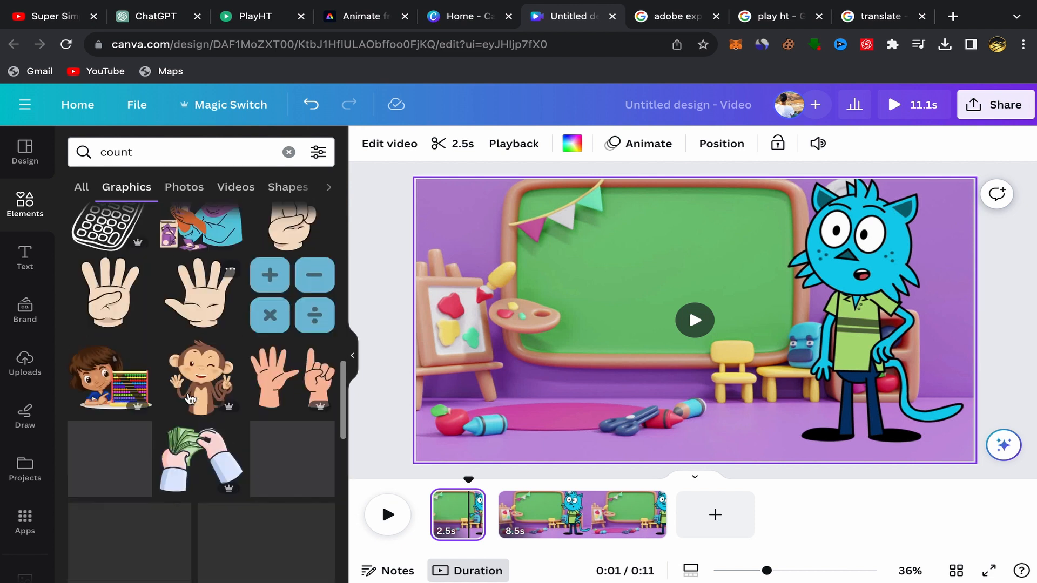
{"action": "scroll", "coordinate": [187, 443], "scroll_direction": "down", "scroll_amount": 3}
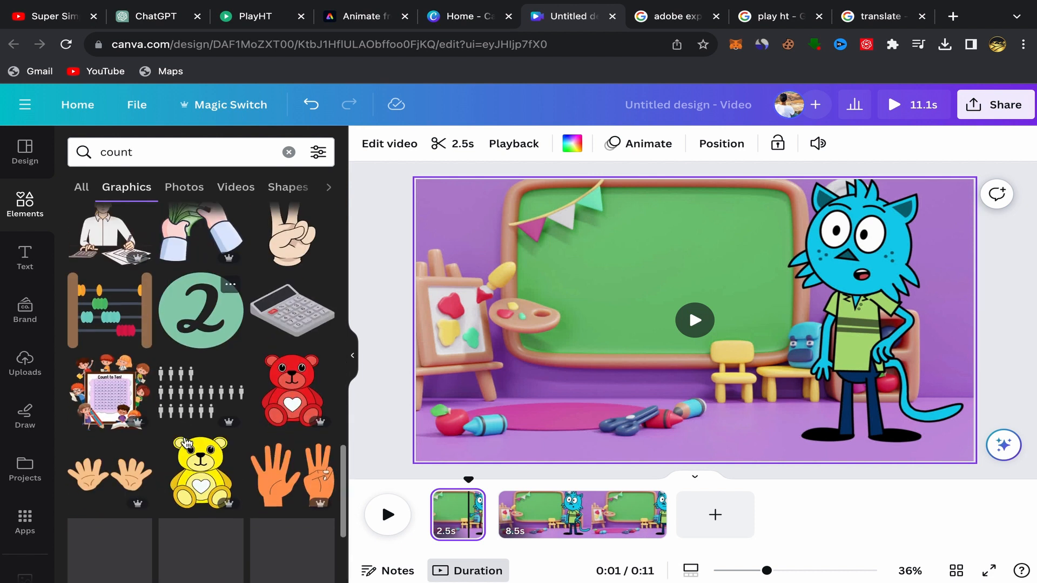
{"action": "scroll", "coordinate": [186, 443], "scroll_direction": "down", "scroll_amount": 5}
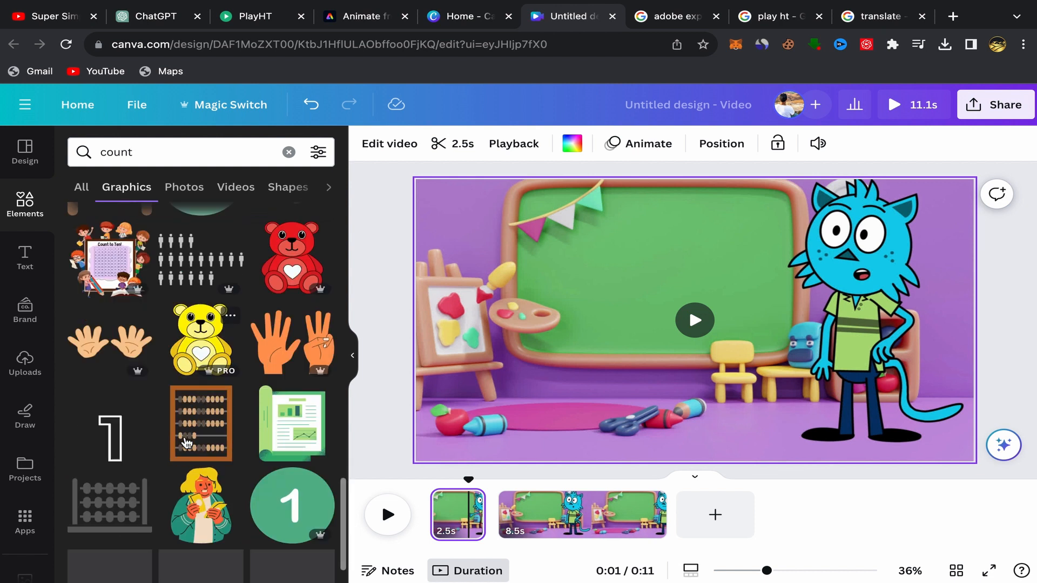
{"action": "scroll", "coordinate": [227, 400], "scroll_direction": "down", "scroll_amount": 4}
{"action": "scroll", "coordinate": [227, 400], "scroll_direction": "down", "scroll_amount": 9}
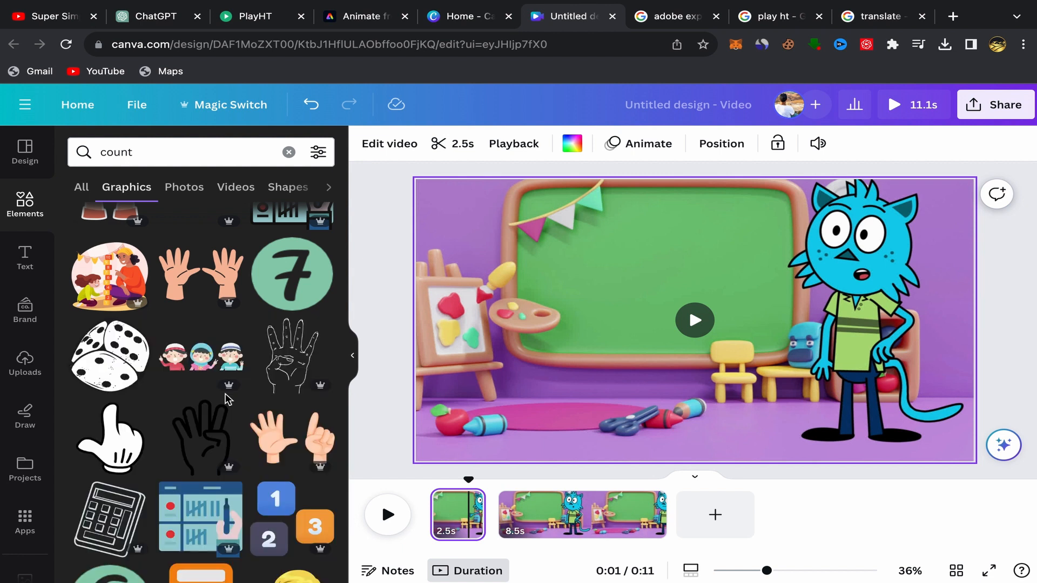
{"action": "scroll", "coordinate": [227, 400], "scroll_direction": "up", "scroll_amount": 15}
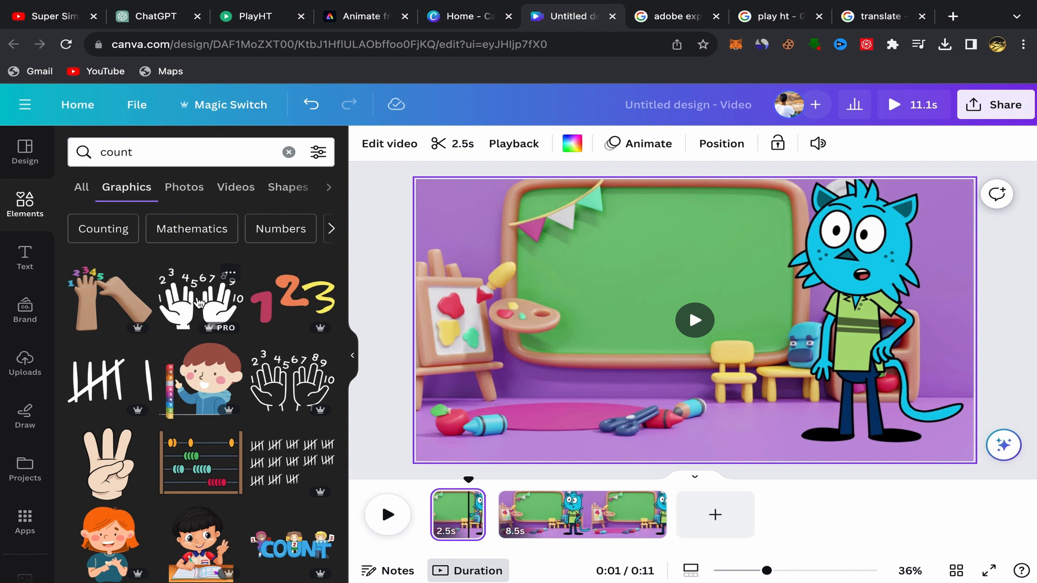
- Add the 3D counting hands graphic with coloured numbers to the first page, shrink it and place it on the green chalkboard
{"action": "left_click", "coordinate": [199, 303]}
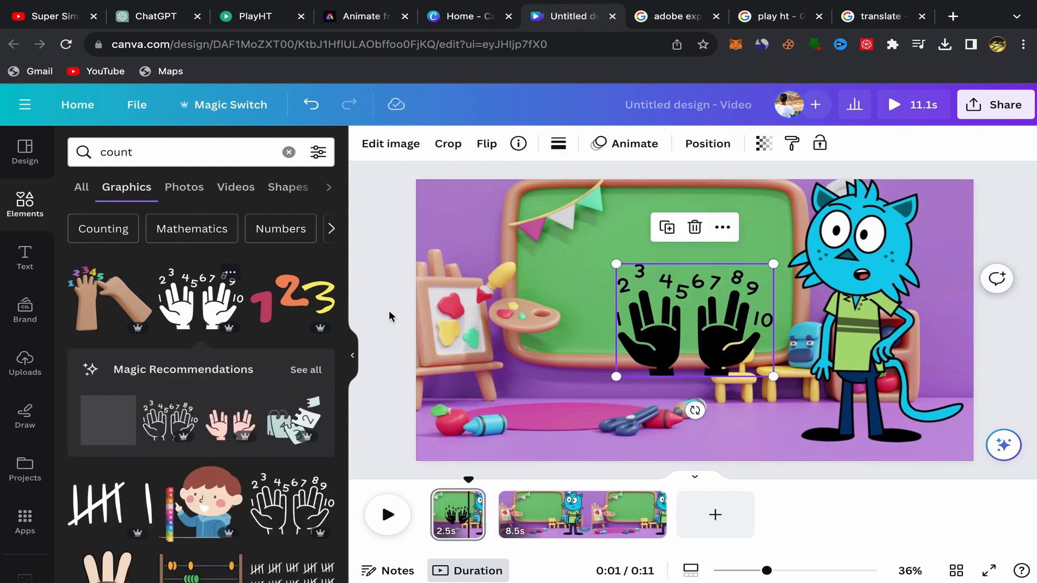
{"action": "left_click", "coordinate": [695, 228]}
{"action": "left_click", "coordinate": [106, 288]}
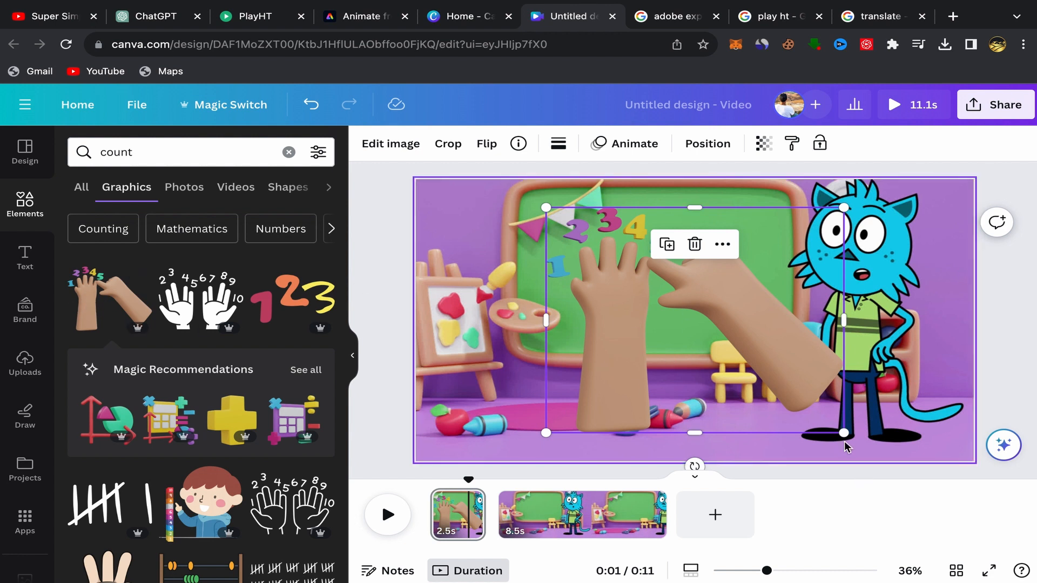
{"action": "left_click_drag", "start_coordinate": [844, 432], "coordinate": [700, 342]}
{"action": "left_click_drag", "start_coordinate": [660, 259], "coordinate": [691, 263]}
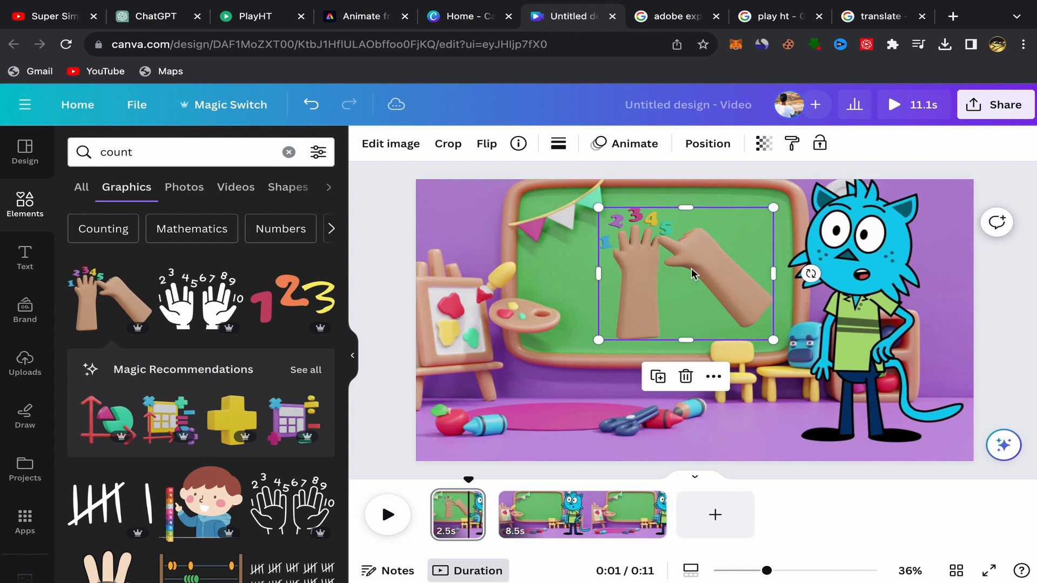
- Apply the Tumble photo animation to the counting hands graphic on the chalkboard
{"action": "left_click", "coordinate": [639, 147]}
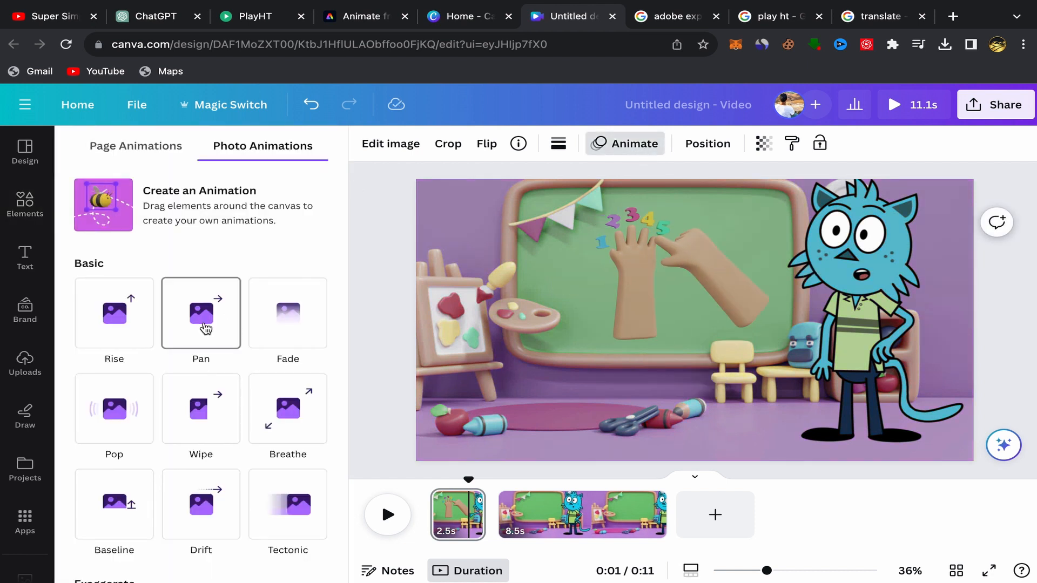
{"action": "scroll", "coordinate": [197, 403], "scroll_direction": "down", "scroll_amount": 3}
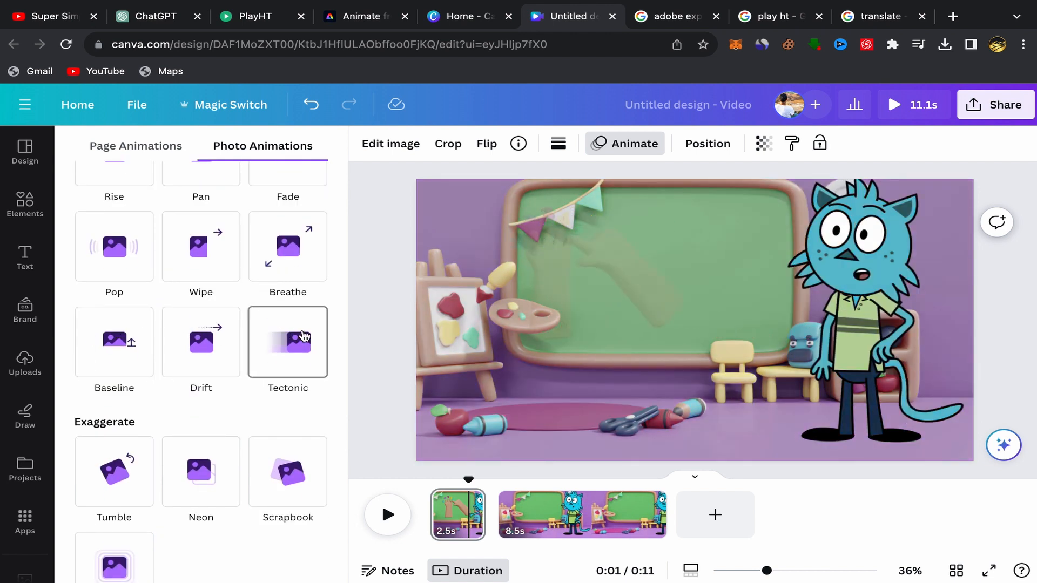
{"action": "scroll", "coordinate": [302, 338], "scroll_direction": "down", "scroll_amount": 3}
{"action": "scroll", "coordinate": [306, 337], "scroll_direction": "down", "scroll_amount": 1}
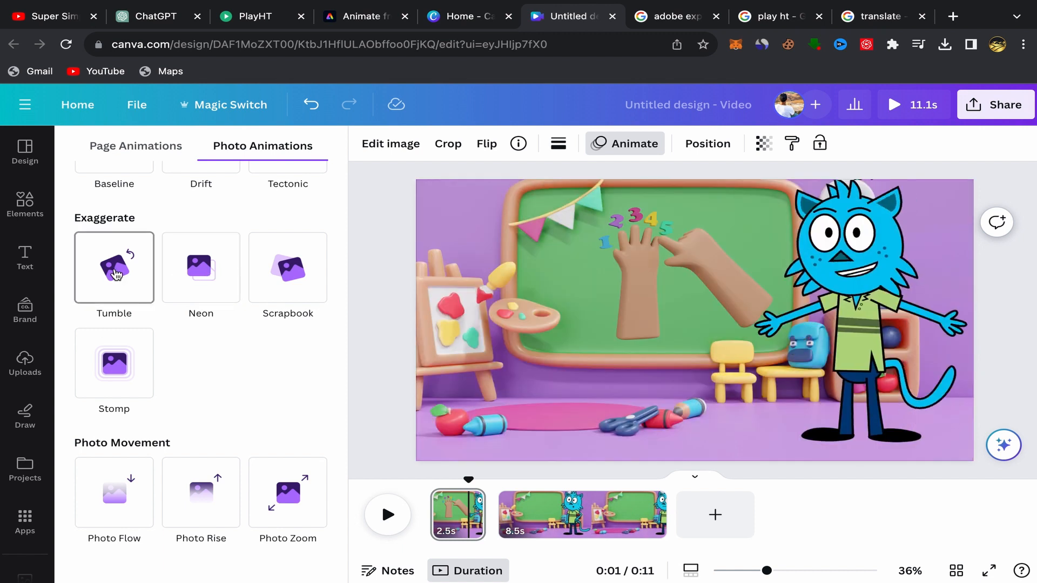
{"action": "scroll", "coordinate": [115, 273], "scroll_direction": "down", "scroll_amount": 1}
{"action": "scroll", "coordinate": [115, 272], "scroll_direction": "down", "scroll_amount": 3}
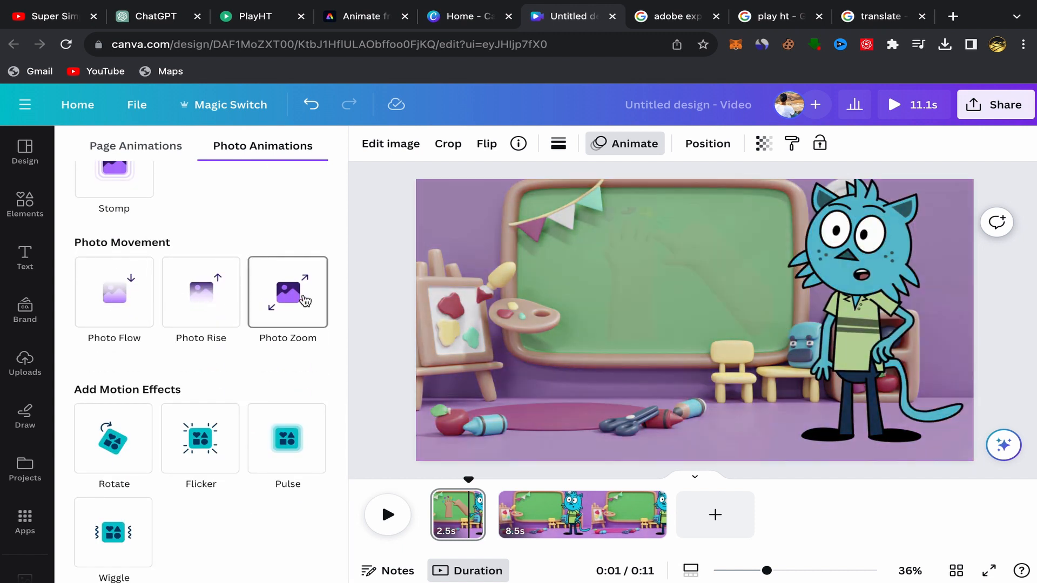
{"action": "scroll", "coordinate": [305, 301], "scroll_direction": "up", "scroll_amount": 2}
{"action": "scroll", "coordinate": [305, 301], "scroll_direction": "up", "scroll_amount": 1}
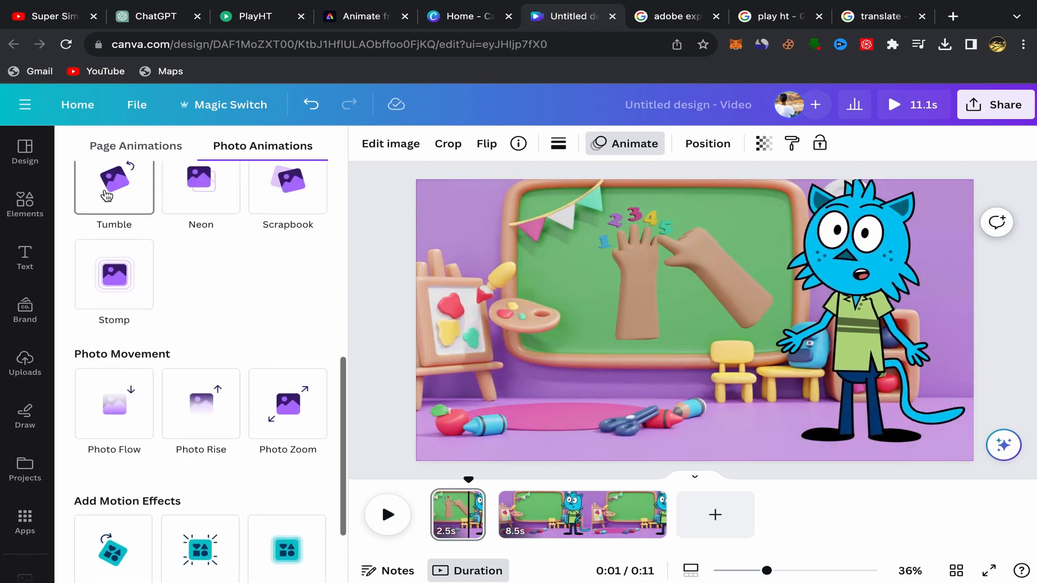
{"action": "scroll", "coordinate": [111, 213], "scroll_direction": "up", "scroll_amount": 1}
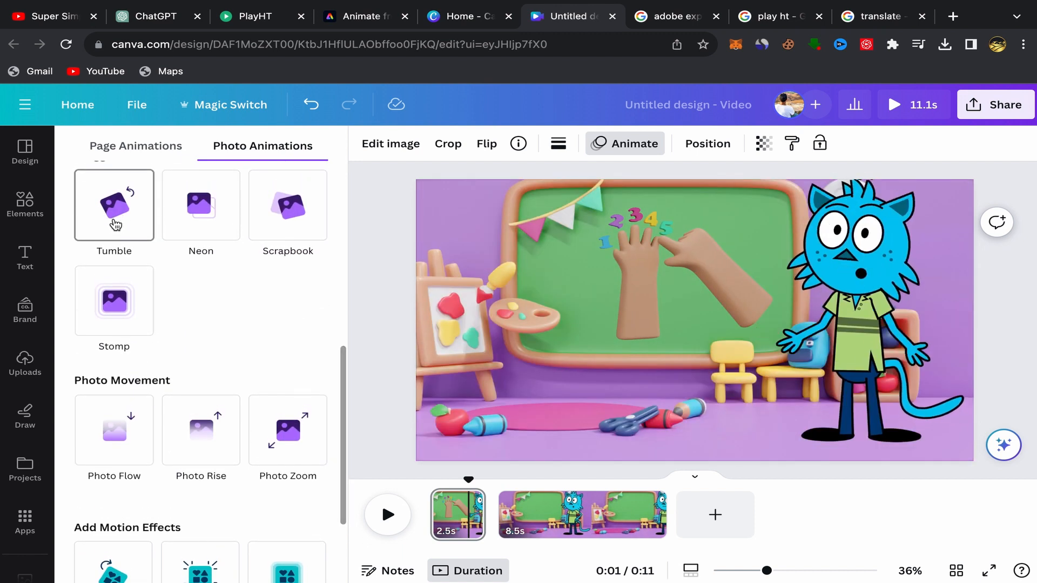
{"action": "left_click", "coordinate": [111, 223]}
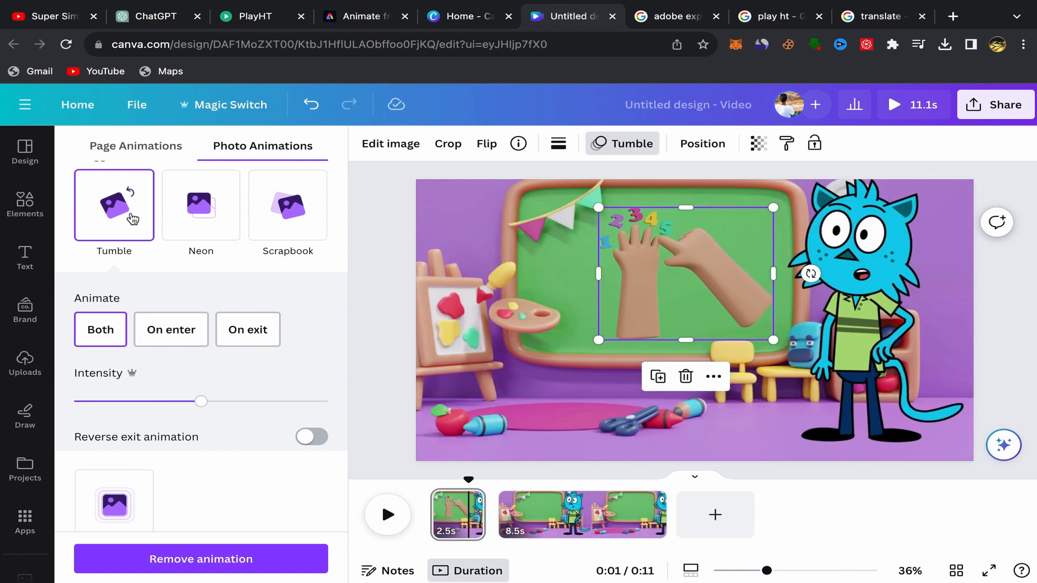
- Add the Pulse motion effect to the counting hands graphic and lower its intensity to slightly over a quarter of the range
{"action": "scroll", "coordinate": [290, 345], "scroll_direction": "down", "scroll_amount": 4}
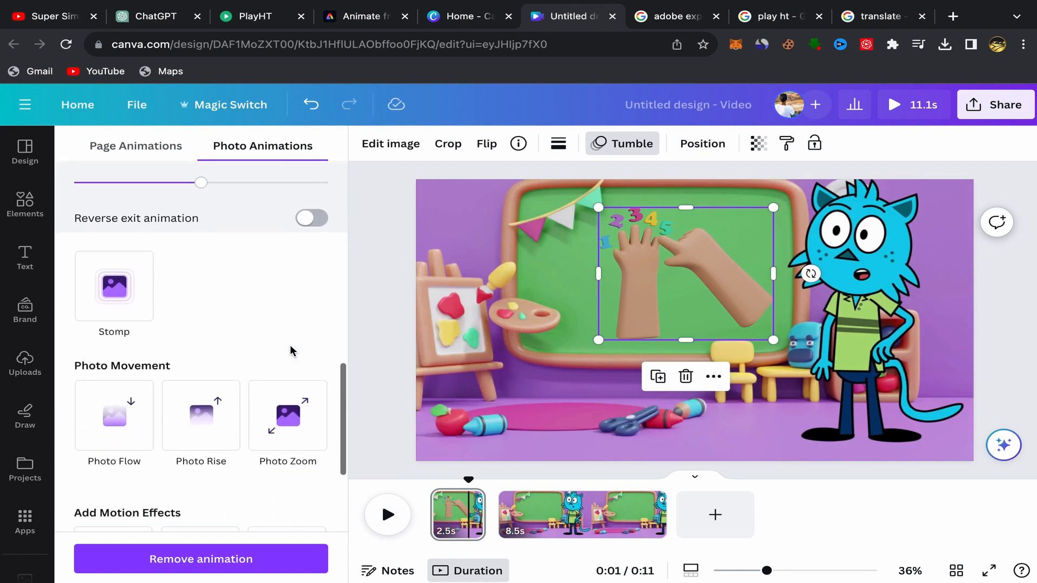
{"action": "scroll", "coordinate": [250, 323], "scroll_direction": "down", "scroll_amount": 3}
{"action": "scroll", "coordinate": [249, 319], "scroll_direction": "up", "scroll_amount": 2}
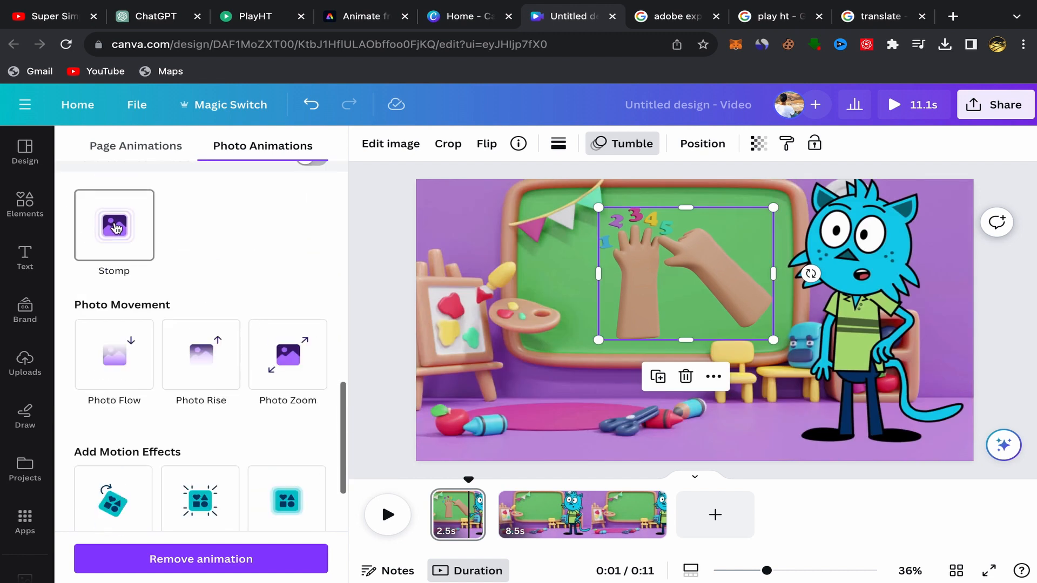
{"action": "scroll", "coordinate": [271, 267], "scroll_direction": "down", "scroll_amount": 2}
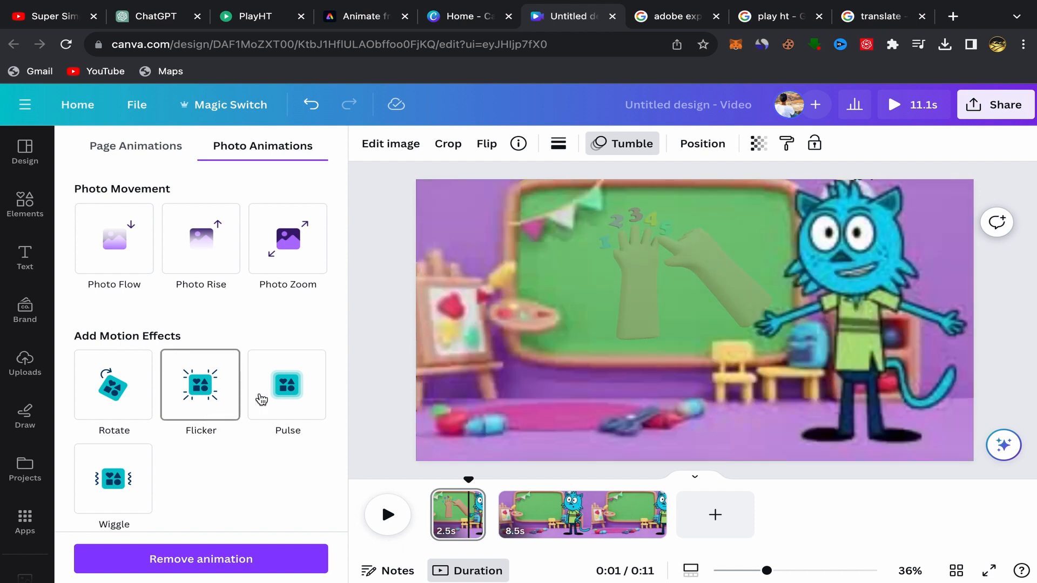
{"action": "left_click", "coordinate": [288, 398]}
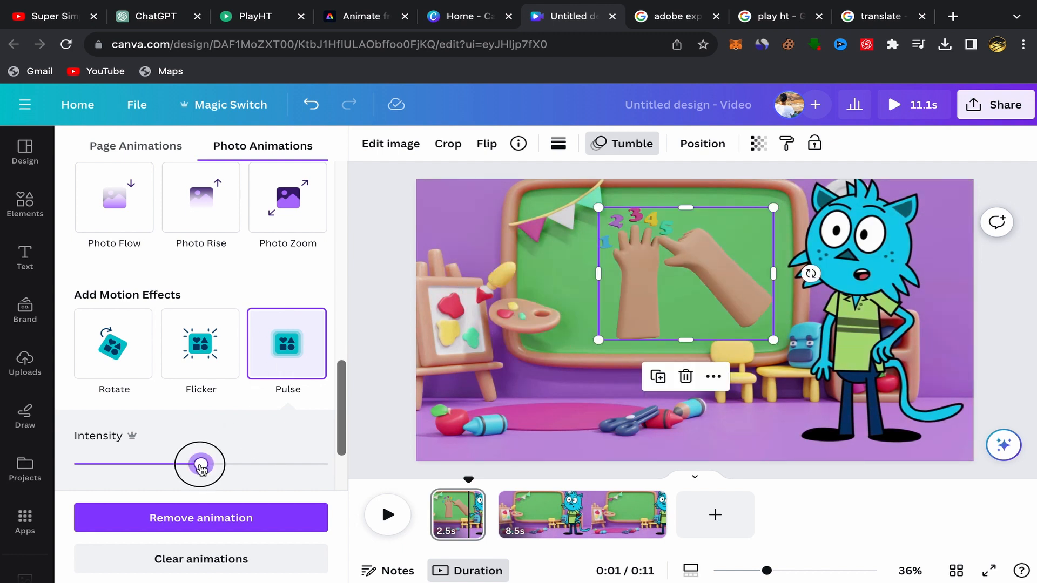
{"action": "left_click_drag", "start_coordinate": [201, 468], "coordinate": [147, 471]}
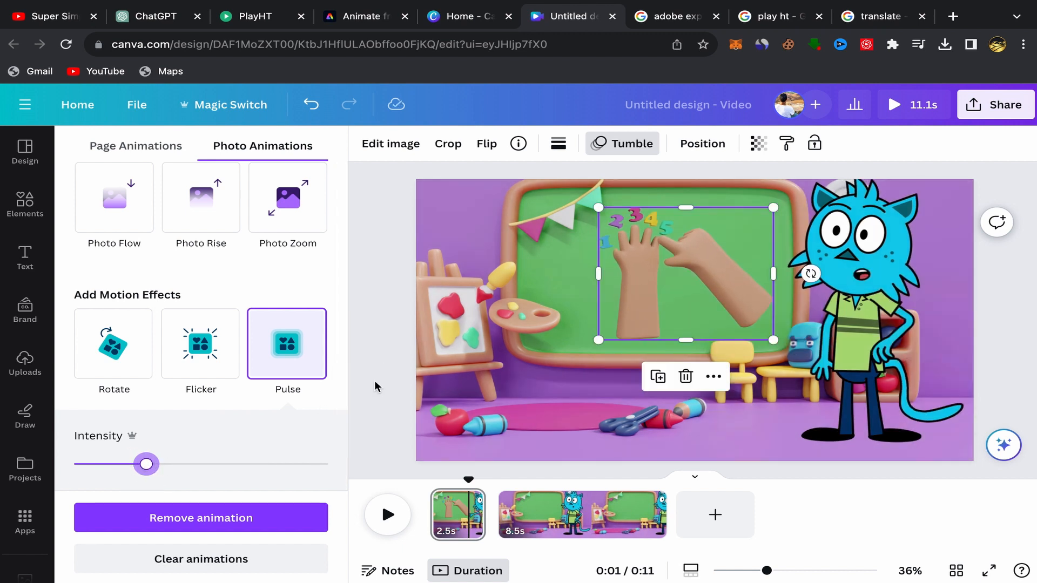
- Play the video from the start to preview the animated hands and pause at about 4 seconds
{"action": "left_click", "coordinate": [435, 499]}
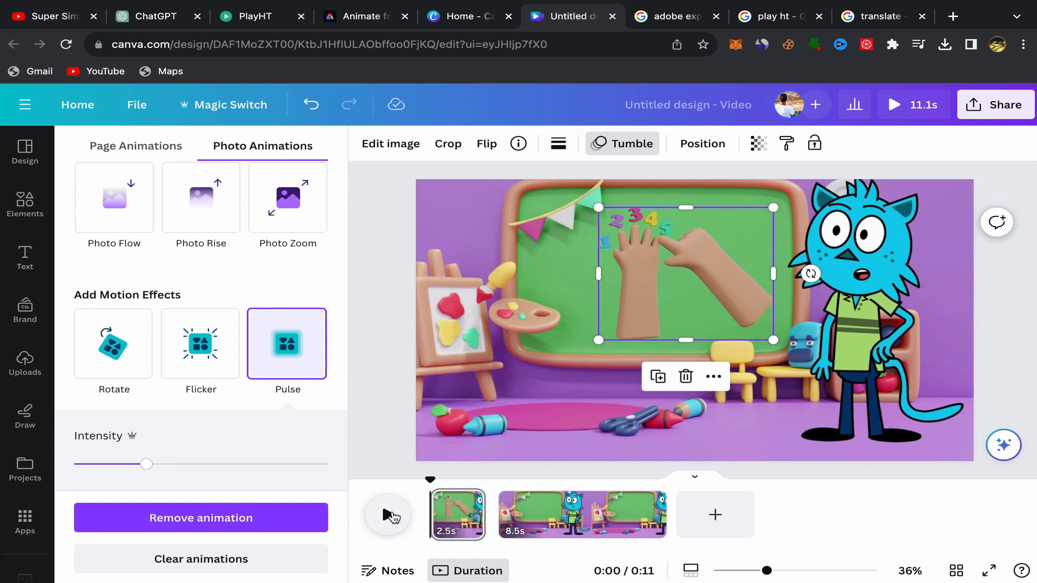
{"action": "left_click", "coordinate": [388, 516]}
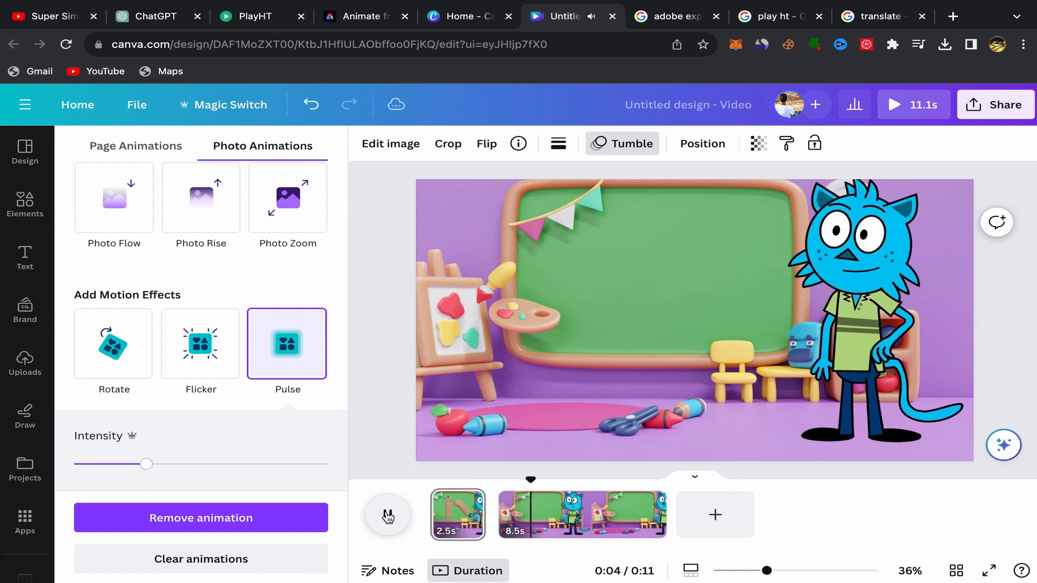
{"action": "left_click", "coordinate": [388, 516]}
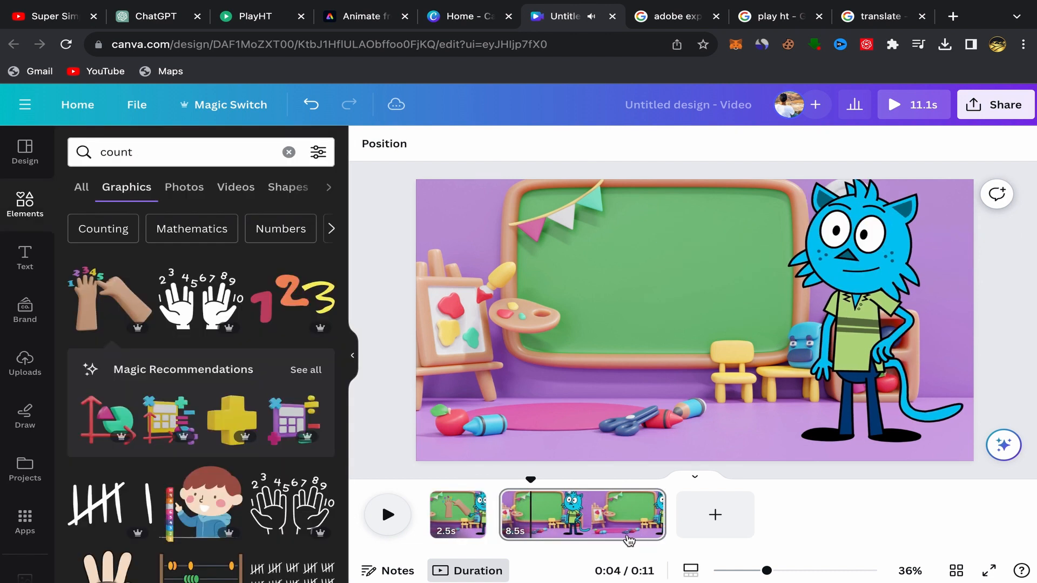
- Replay the video from the start, stop at about 3 seconds and split the second page there
{"action": "left_click", "coordinate": [459, 513]}
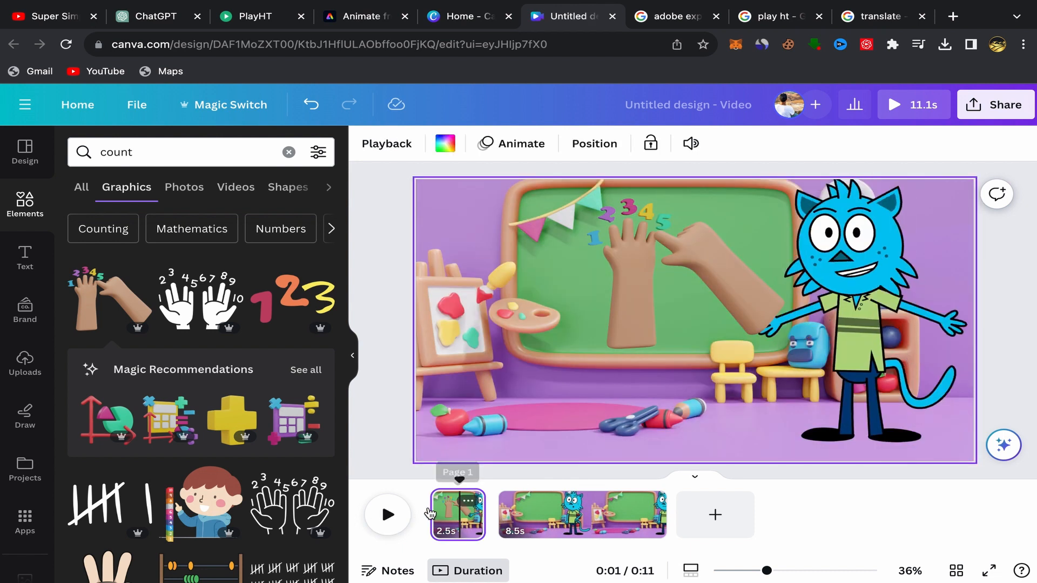
{"action": "left_click_drag", "start_coordinate": [460, 480], "coordinate": [430, 479]}
{"action": "left_click", "coordinate": [388, 516]}
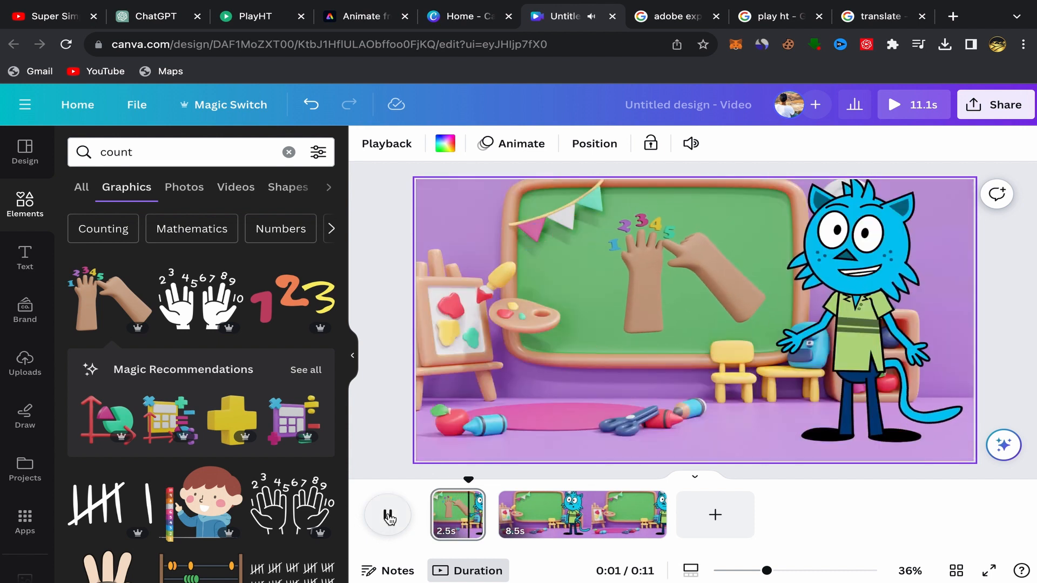
{"action": "left_click", "coordinate": [510, 496]}
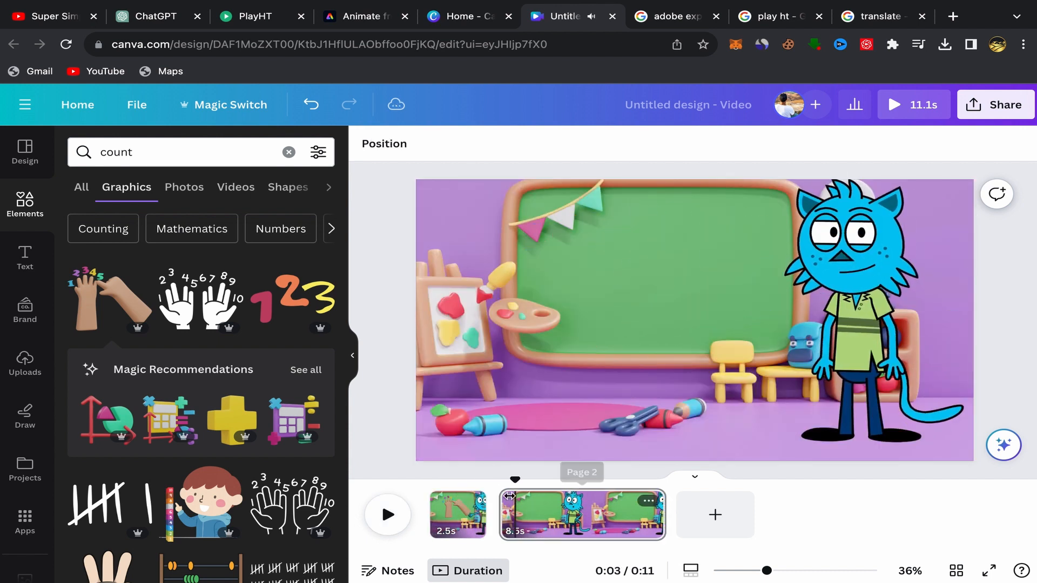
{"action": "right_click", "coordinate": [516, 492]}
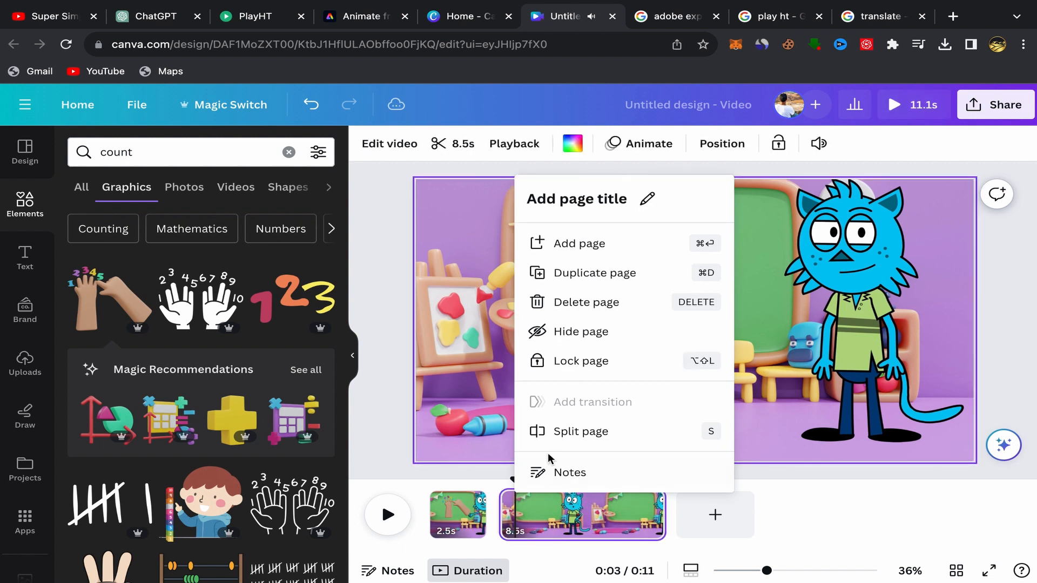
{"action": "left_click", "coordinate": [562, 429]}
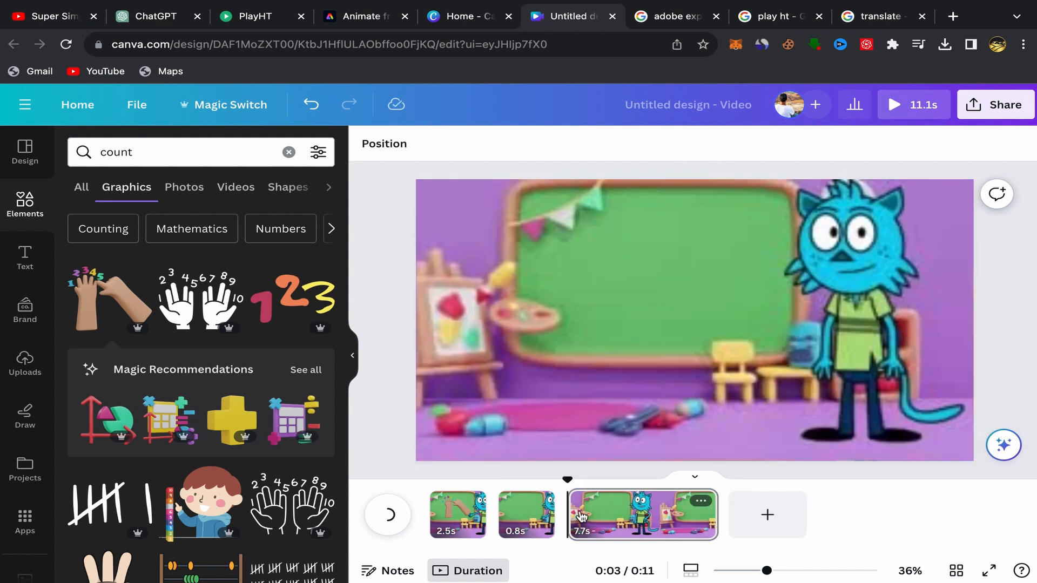
- Play on to about 6 seconds and split the 7.7-second page at that point
{"action": "left_click", "coordinate": [388, 517]}
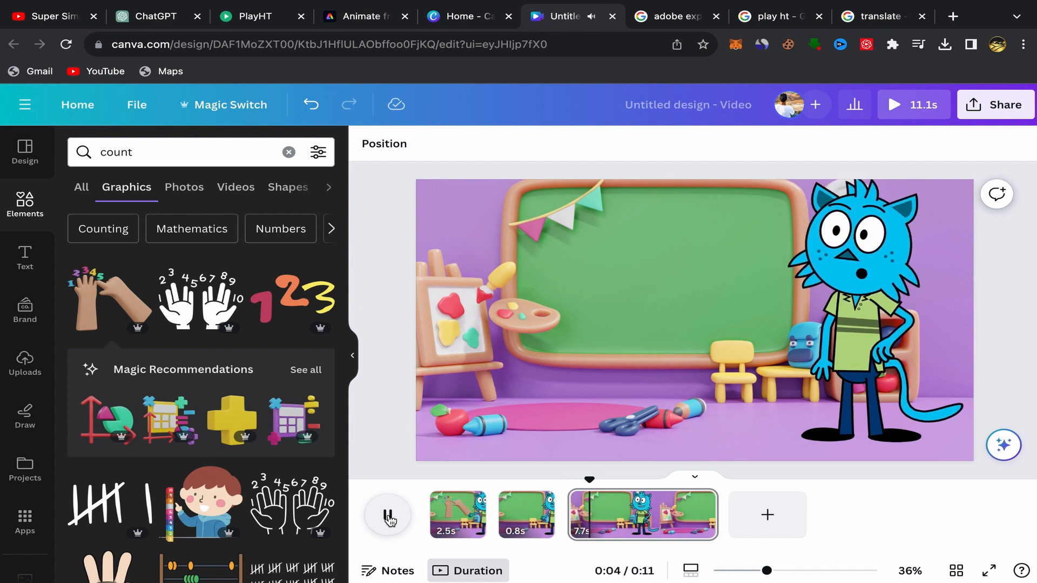
{"action": "left_click", "coordinate": [388, 517]}
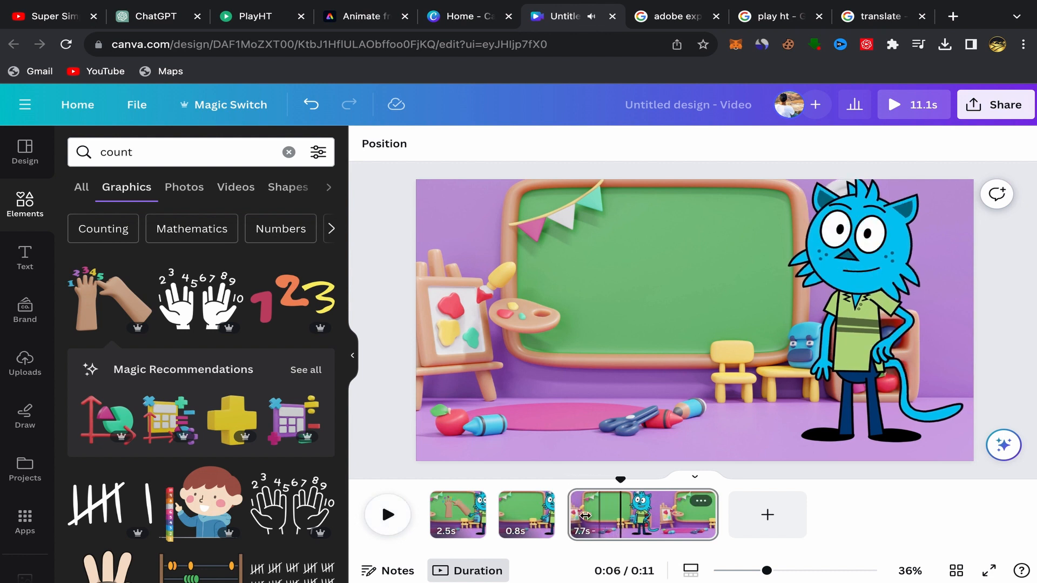
{"action": "right_click", "coordinate": [623, 497]}
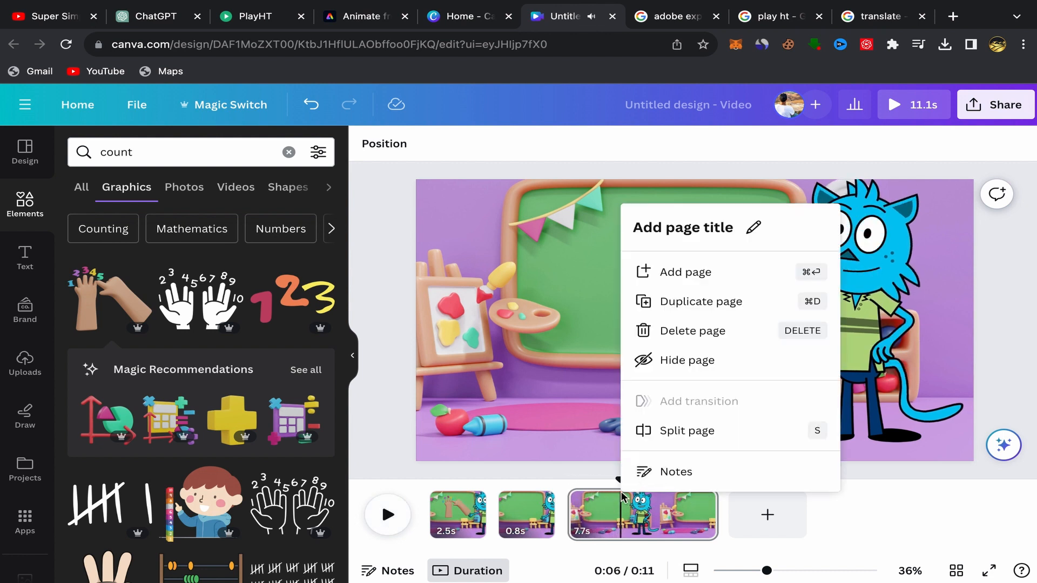
{"action": "left_click", "coordinate": [684, 431]}
- Go to the start of the 2.7-second page and look through the count graphics for a suitable counting illustration
{"action": "left_click", "coordinate": [574, 504]}
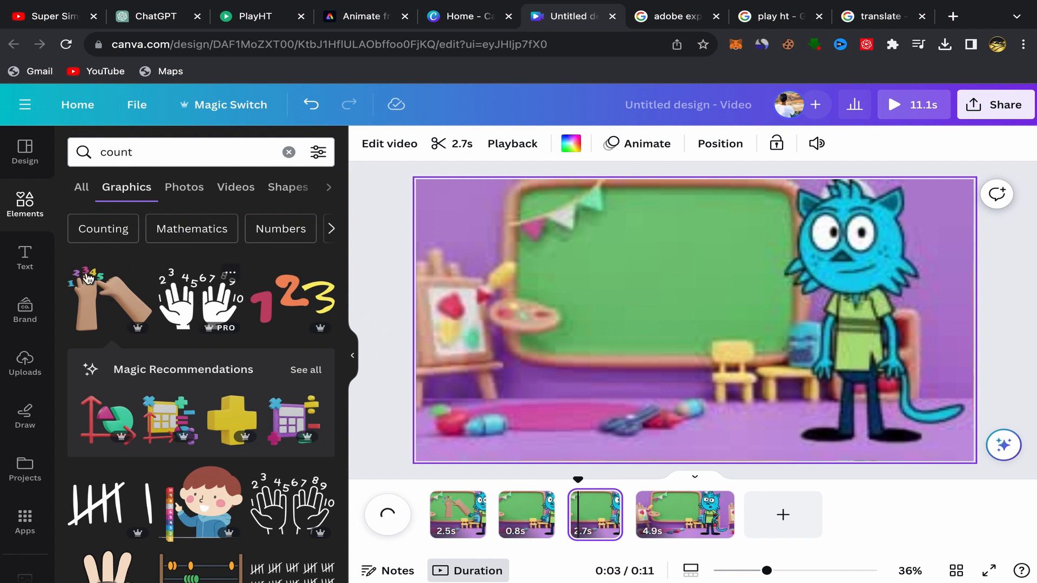
{"action": "scroll", "coordinate": [265, 278], "scroll_direction": "down", "scroll_amount": 6}
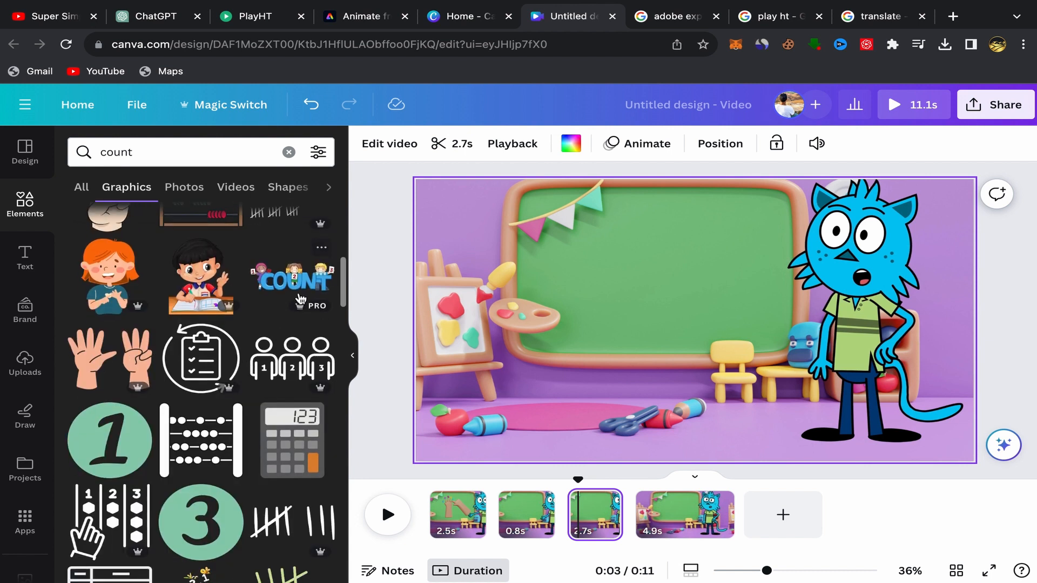
{"action": "scroll", "coordinate": [241, 327], "scroll_direction": "down", "scroll_amount": 5}
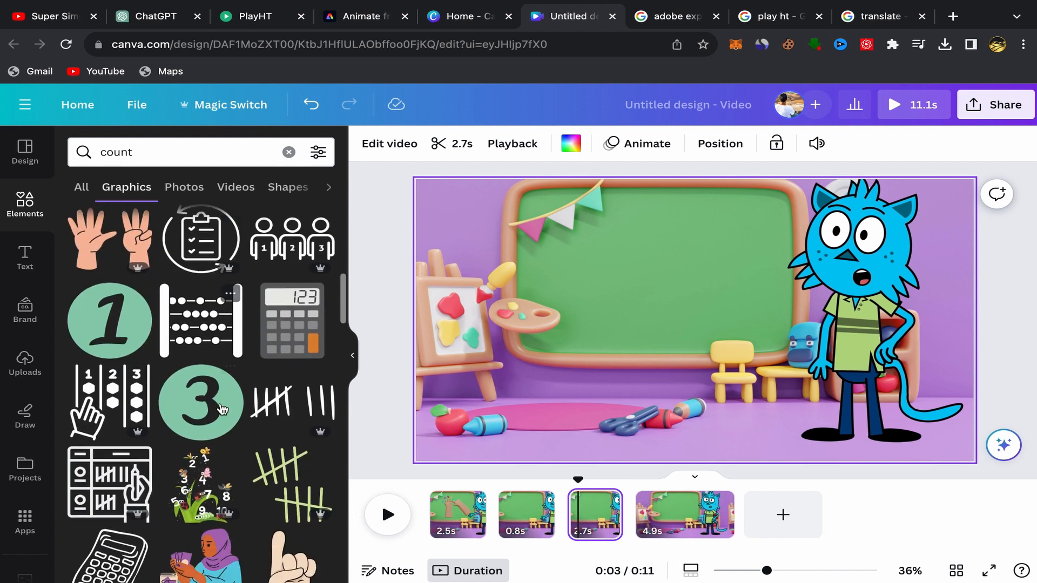
{"action": "scroll", "coordinate": [187, 308], "scroll_direction": "down", "scroll_amount": 5}
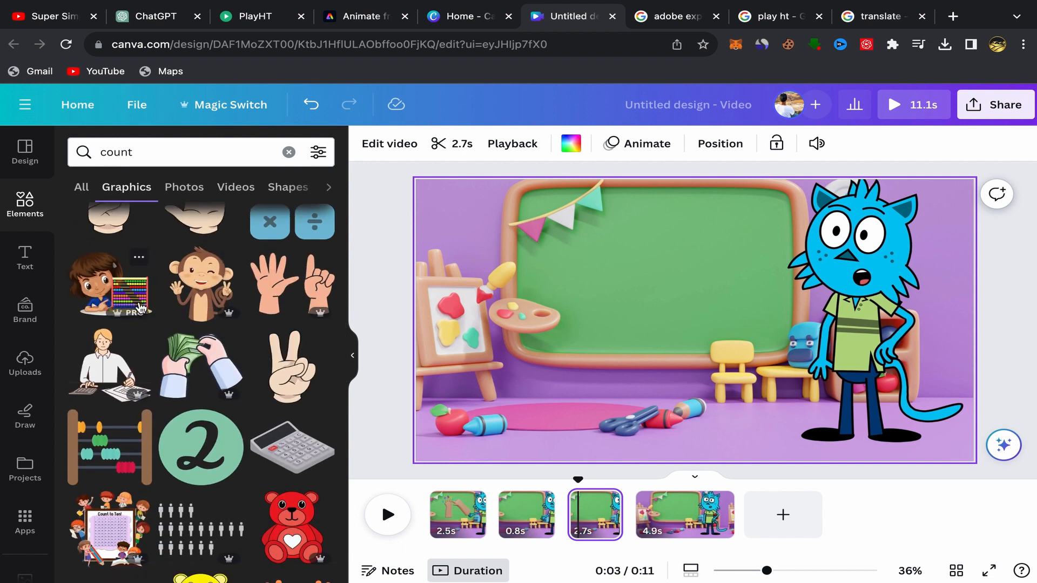
{"action": "scroll", "coordinate": [262, 301], "scroll_direction": "down", "scroll_amount": 8}
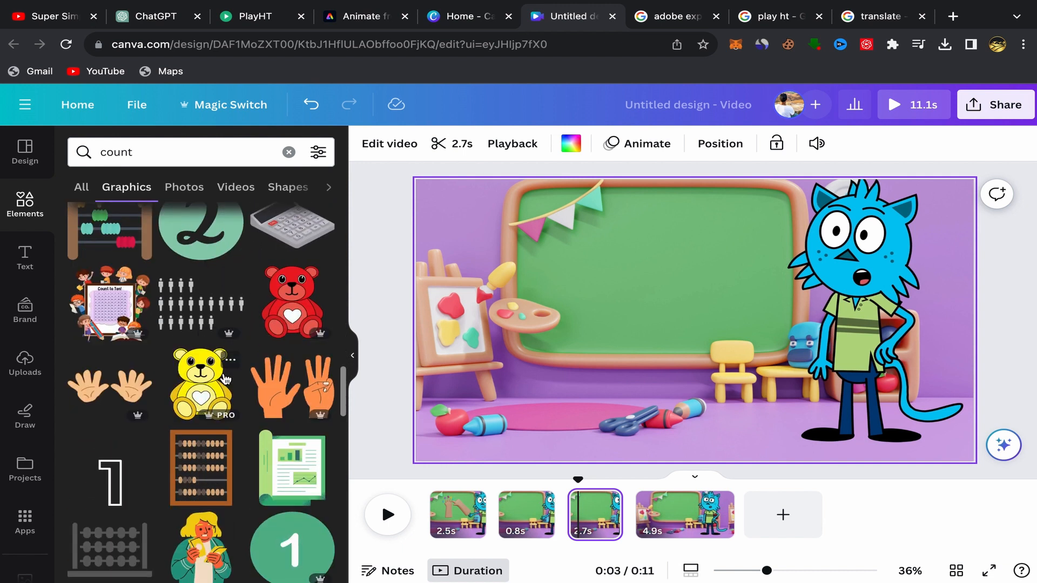
{"action": "scroll", "coordinate": [226, 378], "scroll_direction": "up", "scroll_amount": 1}
{"action": "scroll", "coordinate": [226, 378], "scroll_direction": "down", "scroll_amount": 3}
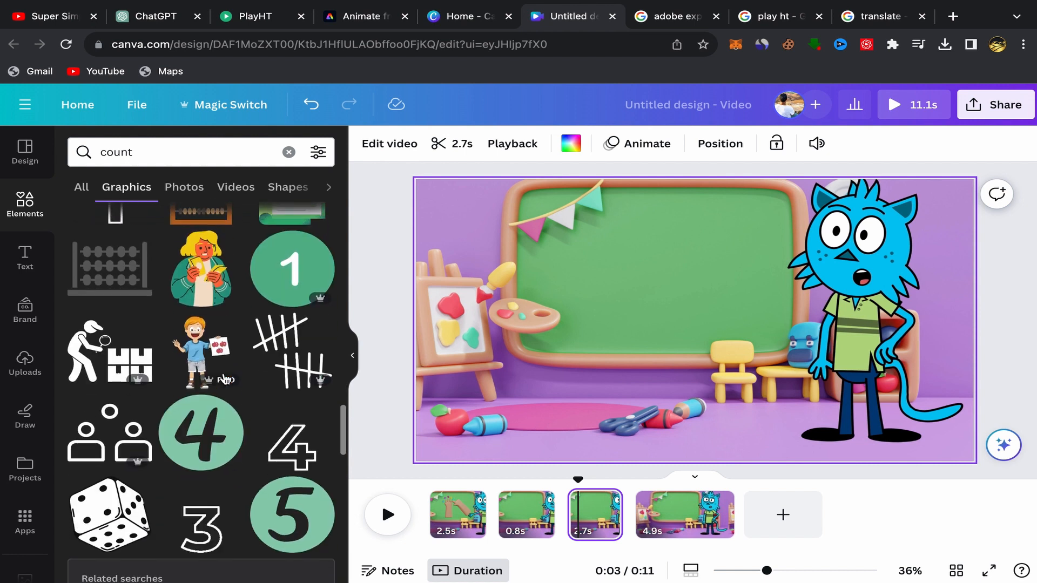
{"action": "scroll", "coordinate": [213, 416], "scroll_direction": "down", "scroll_amount": 6}
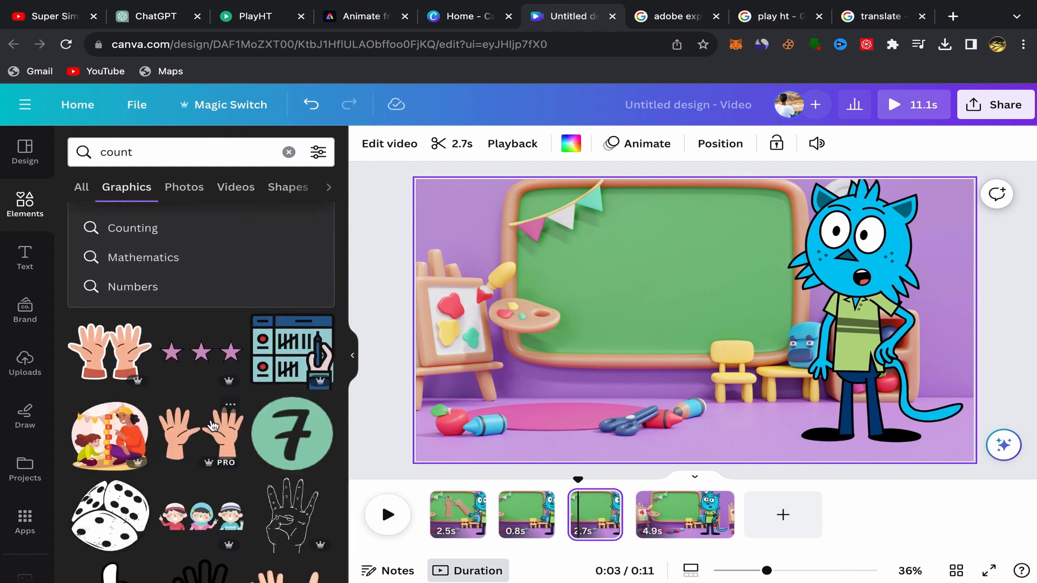
{"action": "scroll", "coordinate": [212, 421], "scroll_direction": "down", "scroll_amount": 3}
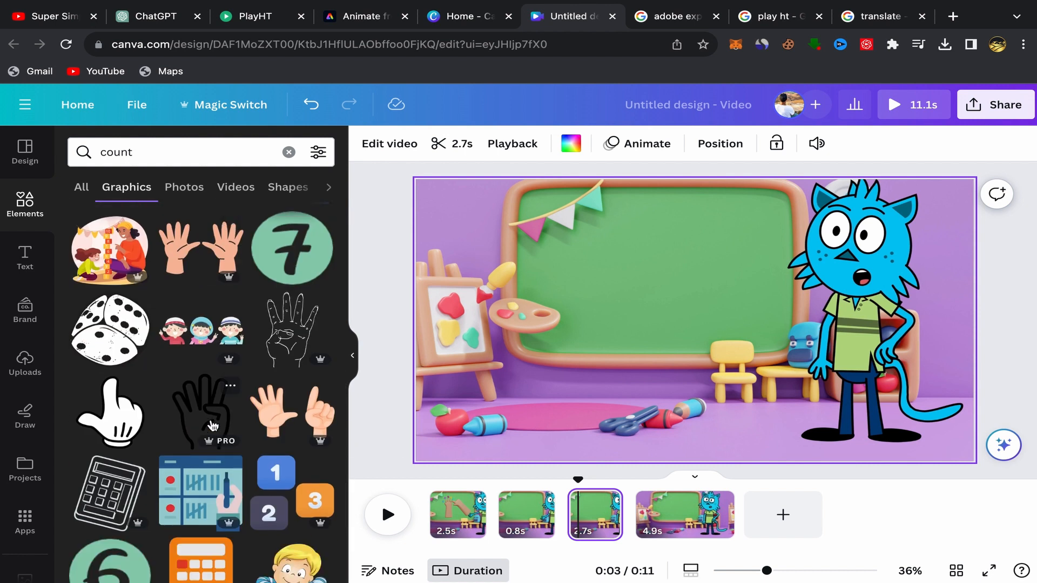
{"action": "scroll", "coordinate": [214, 427], "scroll_direction": "down", "scroll_amount": 2}
{"action": "scroll", "coordinate": [214, 427], "scroll_direction": "down", "scroll_amount": 3}
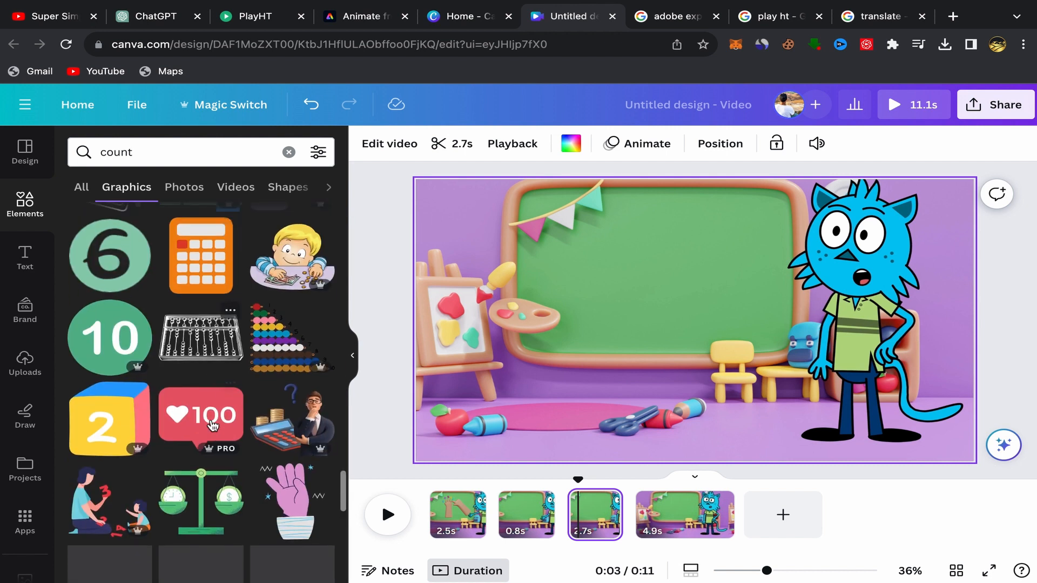
{"action": "scroll", "coordinate": [214, 426], "scroll_direction": "down", "scroll_amount": 3}
{"action": "scroll", "coordinate": [213, 427], "scroll_direction": "down", "scroll_amount": 1}
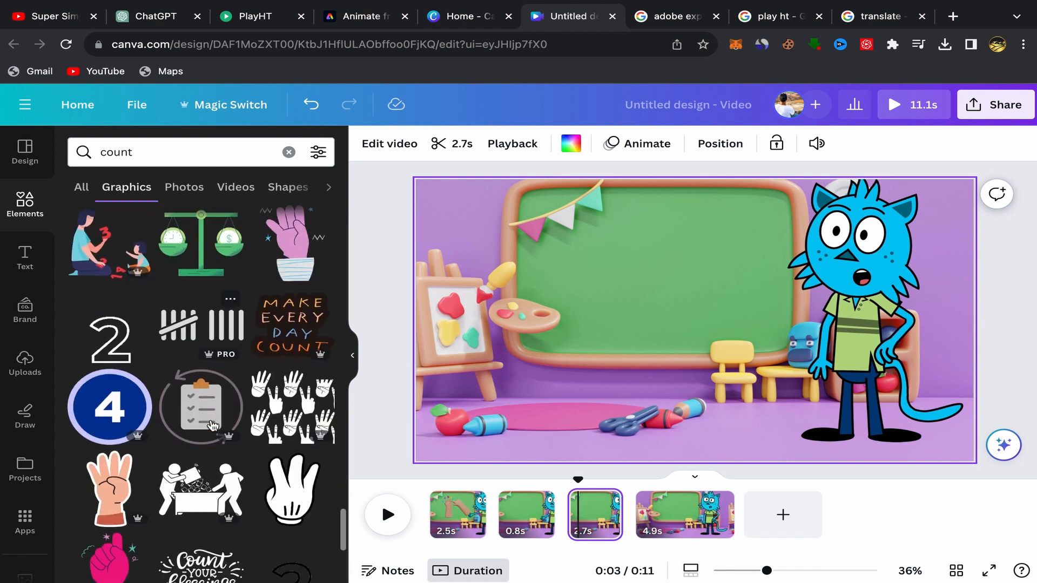
{"action": "scroll", "coordinate": [212, 426], "scroll_direction": "down", "scroll_amount": 2}
{"action": "scroll", "coordinate": [280, 307], "scroll_direction": "down", "scroll_amount": 2}
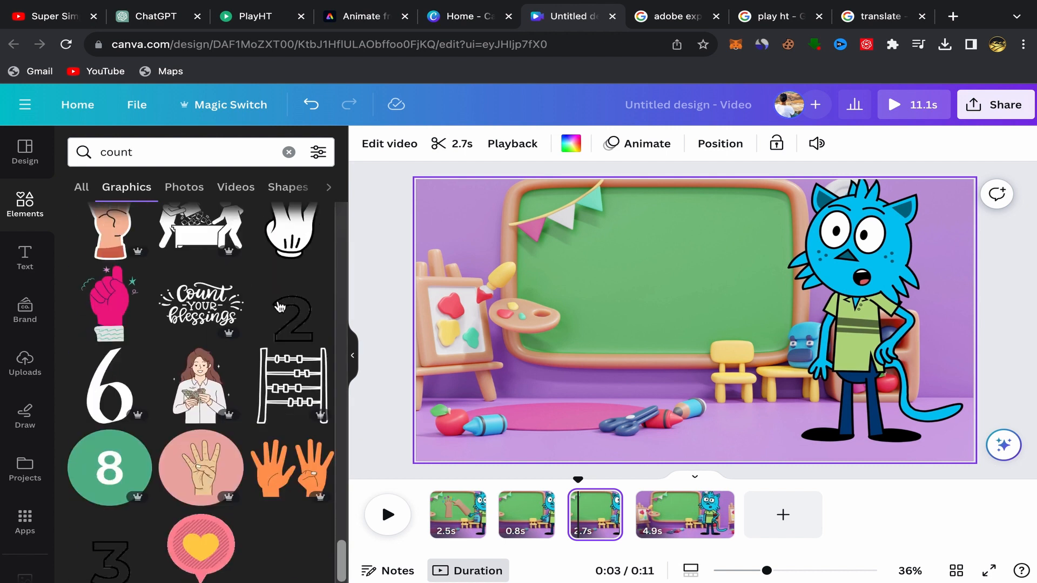
{"action": "scroll", "coordinate": [265, 335], "scroll_direction": "down", "scroll_amount": 4}
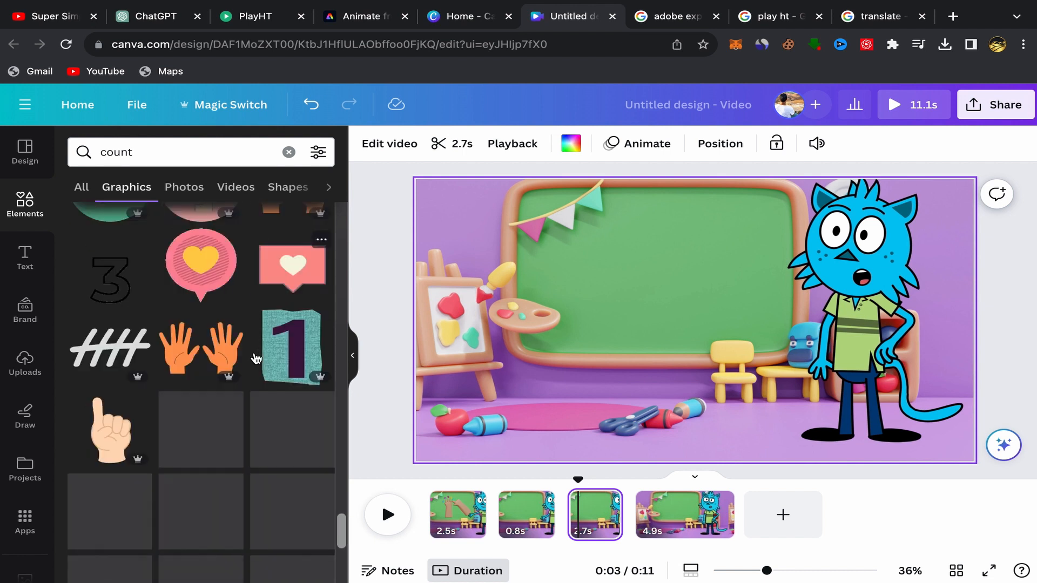
{"action": "scroll", "coordinate": [256, 359], "scroll_direction": "down", "scroll_amount": 1}
{"action": "scroll", "coordinate": [252, 324], "scroll_direction": "down", "scroll_amount": 3}
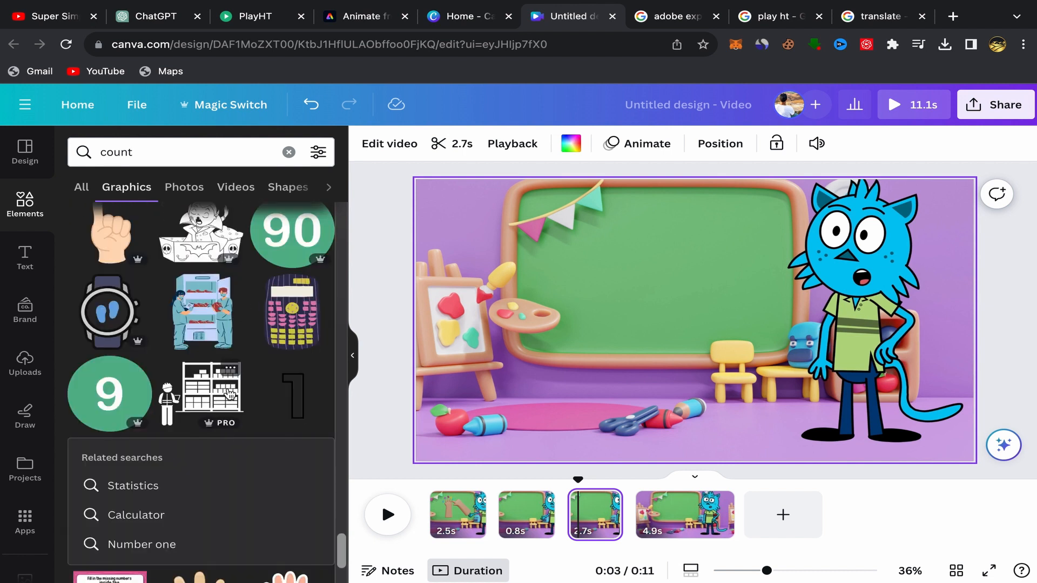
{"action": "scroll", "coordinate": [230, 394], "scroll_direction": "down", "scroll_amount": 7}
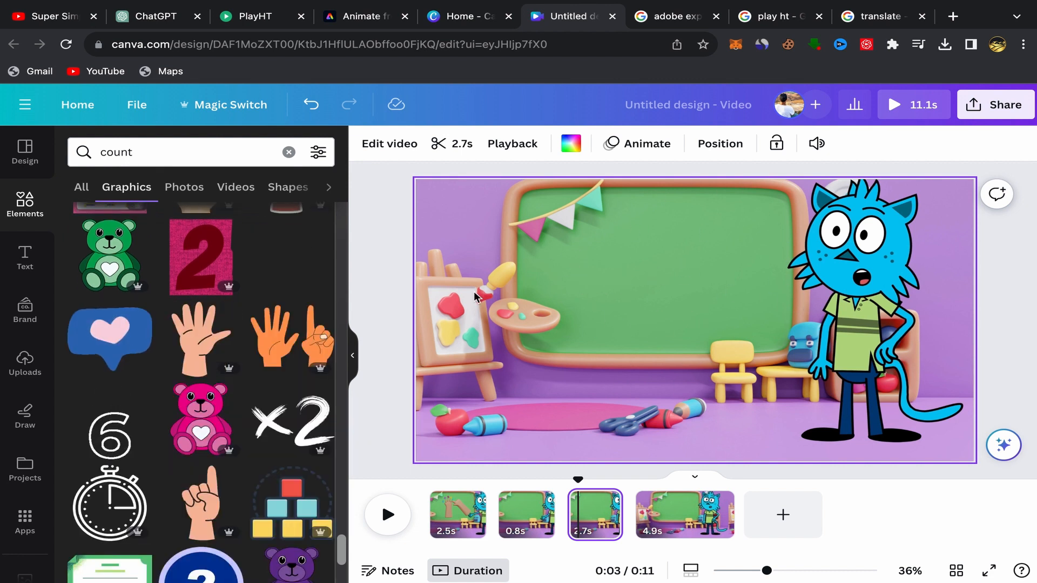
{"action": "scroll", "coordinate": [194, 416], "scroll_direction": "down", "scroll_amount": 3}
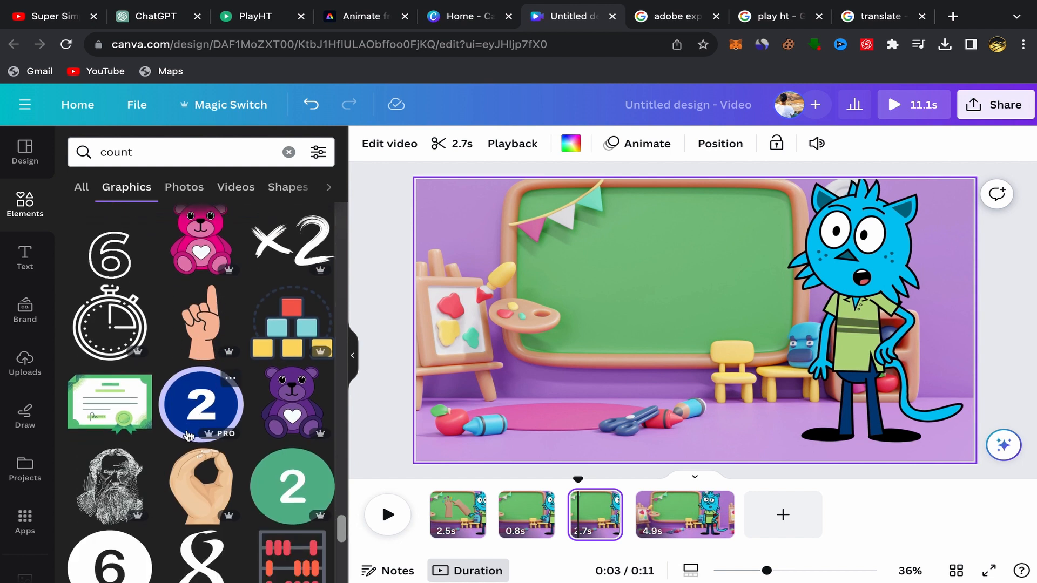
{"action": "scroll", "coordinate": [193, 417], "scroll_direction": "down", "scroll_amount": 6}
{"action": "scroll", "coordinate": [188, 437], "scroll_direction": "down", "scroll_amount": 3}
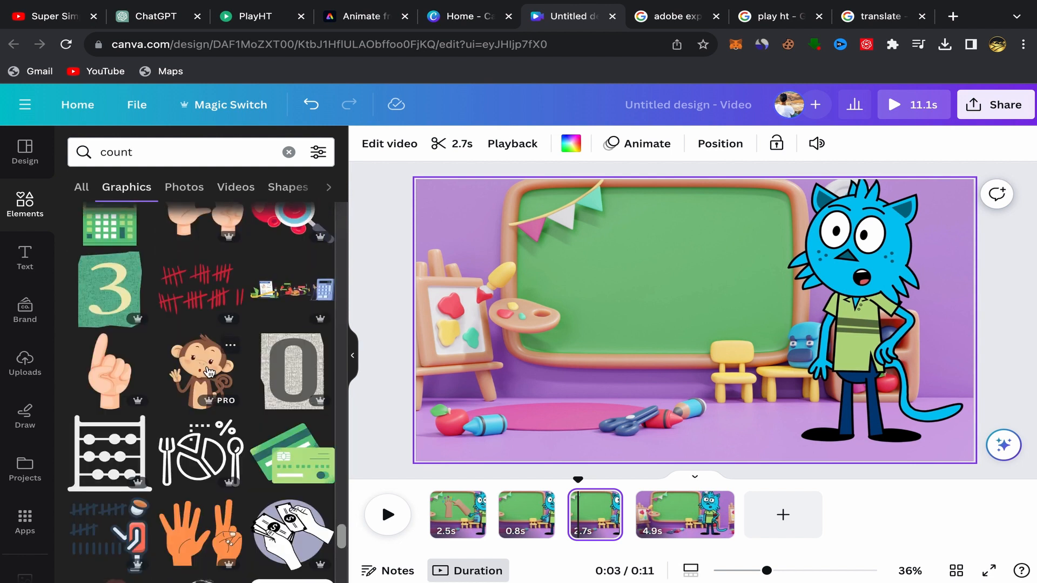
{"action": "scroll", "coordinate": [209, 376], "scroll_direction": "down", "scroll_amount": 3}
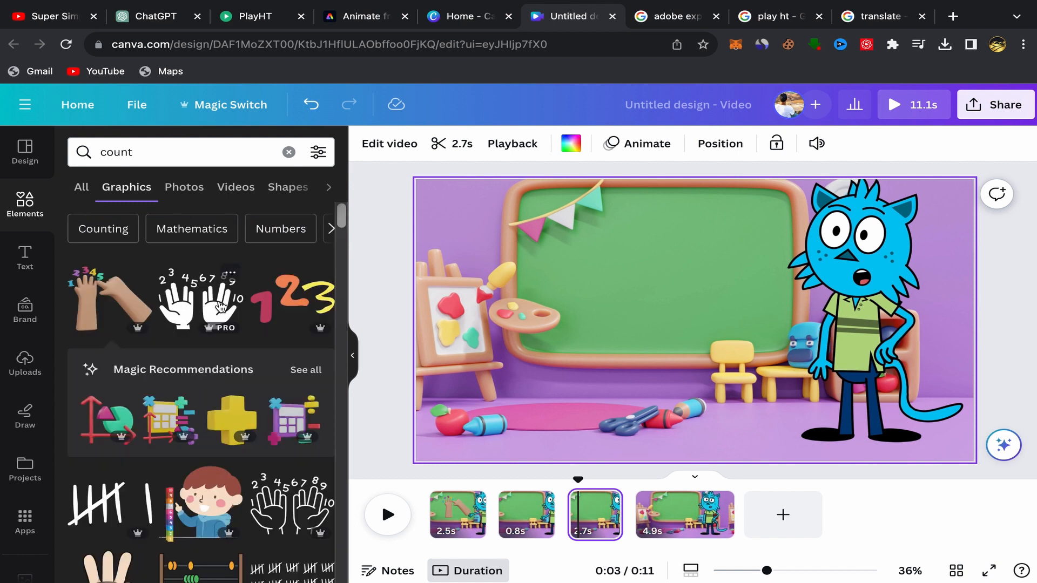
- Add the graphic of two solid hands numbered 1 to 10 to the 2.7-second page and recolour it white
{"action": "left_click", "coordinate": [193, 299]}
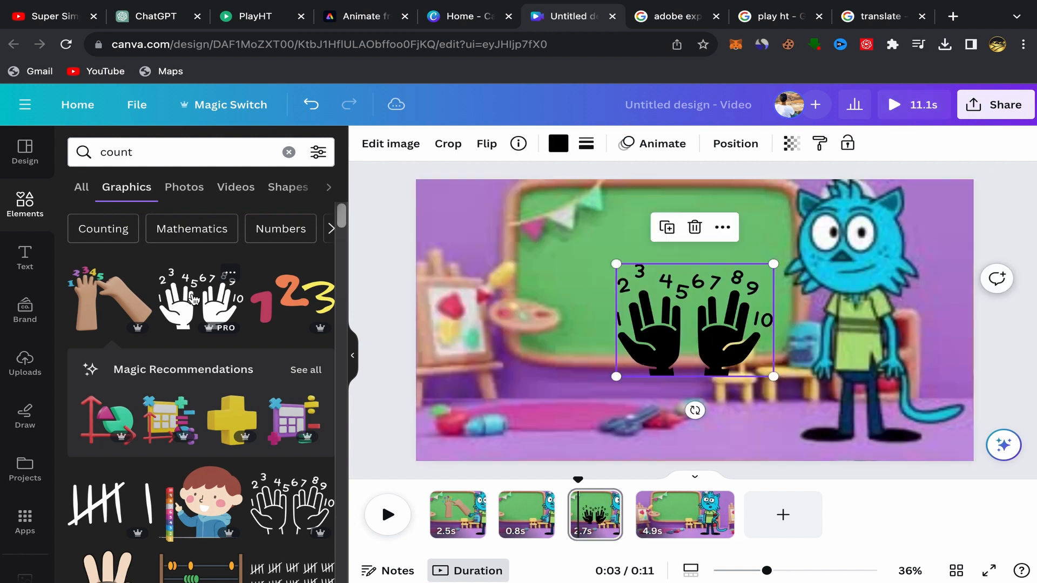
{"action": "left_click", "coordinate": [565, 150]}
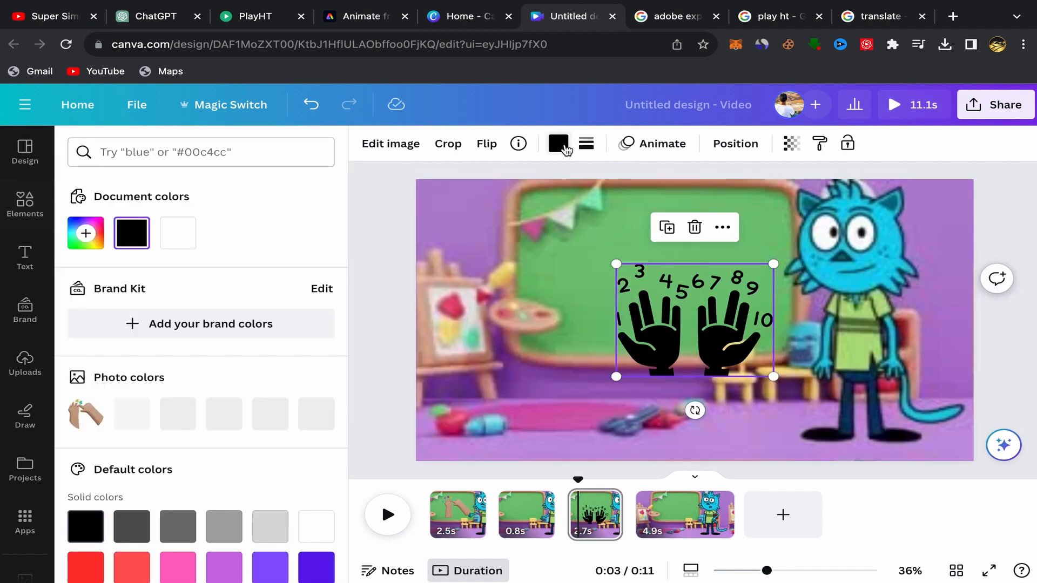
{"action": "left_click", "coordinate": [176, 242]}
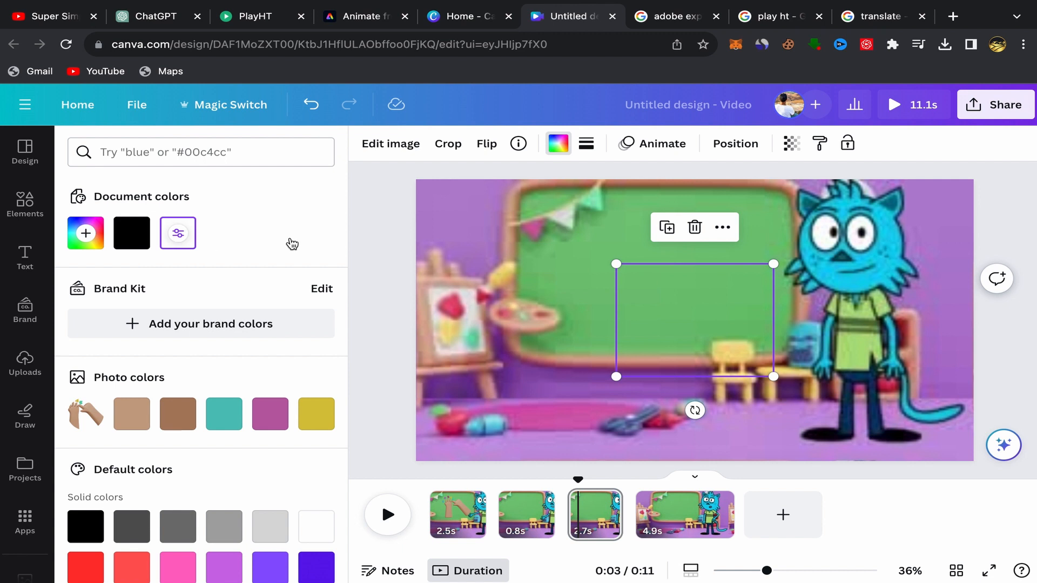
{"action": "left_click", "coordinate": [378, 285]}
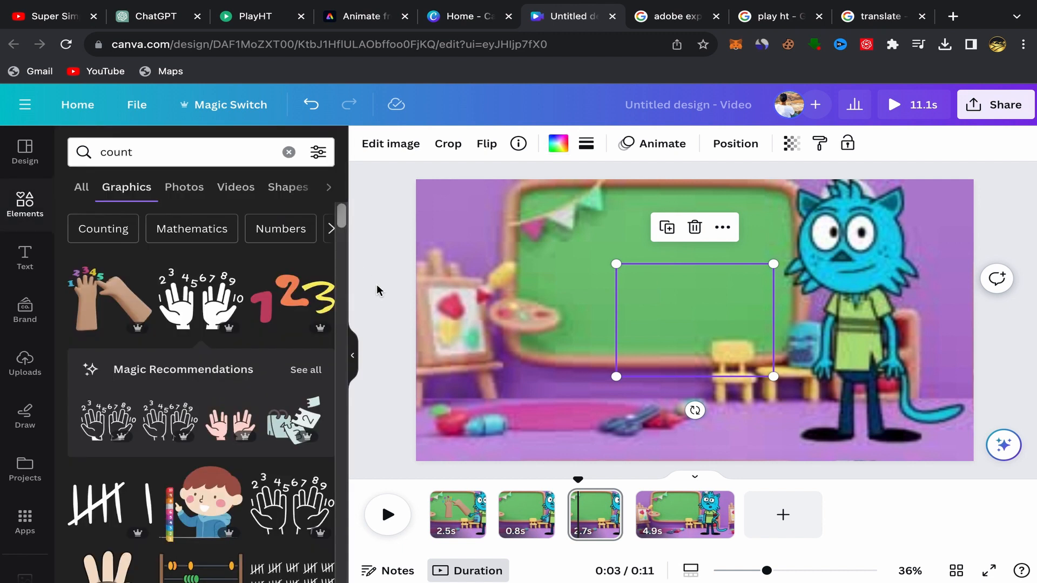
- Place the white counting hands on the green chalkboard beside the cat and enlarge them to fill about half its width
{"action": "left_click", "coordinate": [698, 328]}
{"action": "left_click_drag", "start_coordinate": [751, 364], "coordinate": [670, 294]}
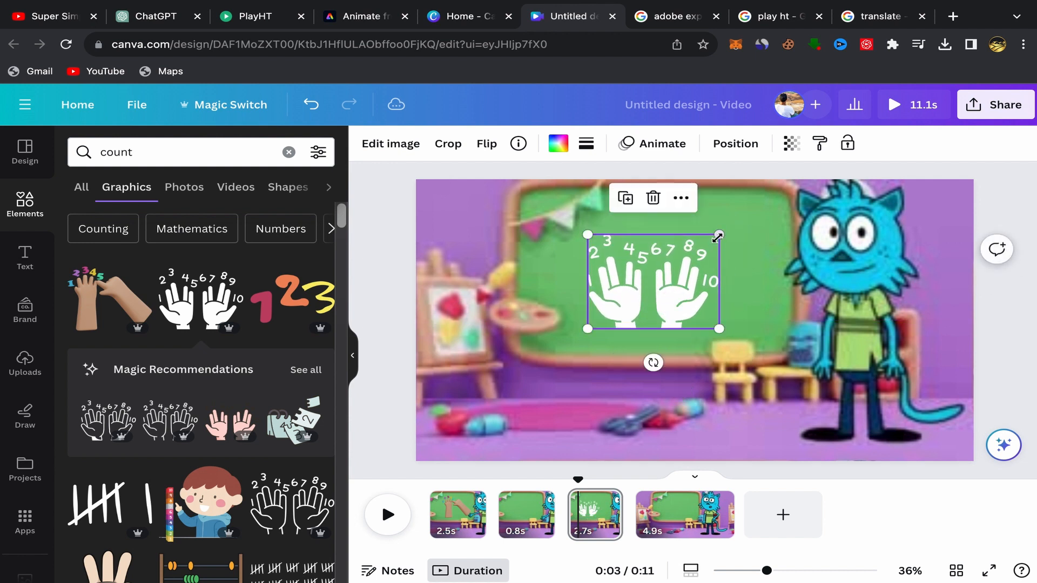
{"action": "left_click_drag", "start_coordinate": [743, 217], "coordinate": [758, 205]}
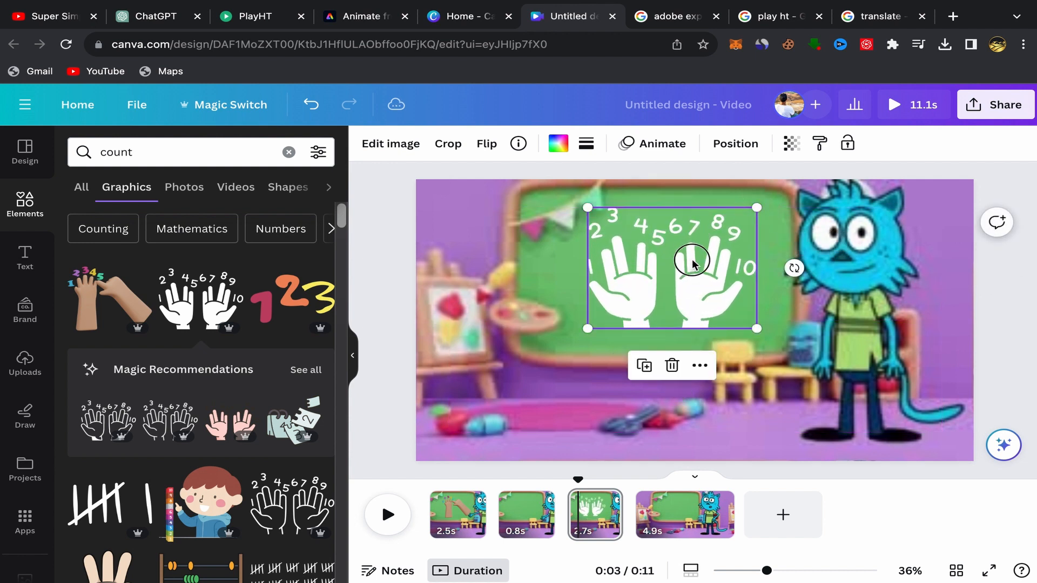
{"action": "left_click_drag", "start_coordinate": [694, 259], "coordinate": [696, 261]}
- Add the Pulse motion effect to the white counting hands and lower its intensity to slightly under a quarter of the range
{"action": "left_click", "coordinate": [656, 154]}
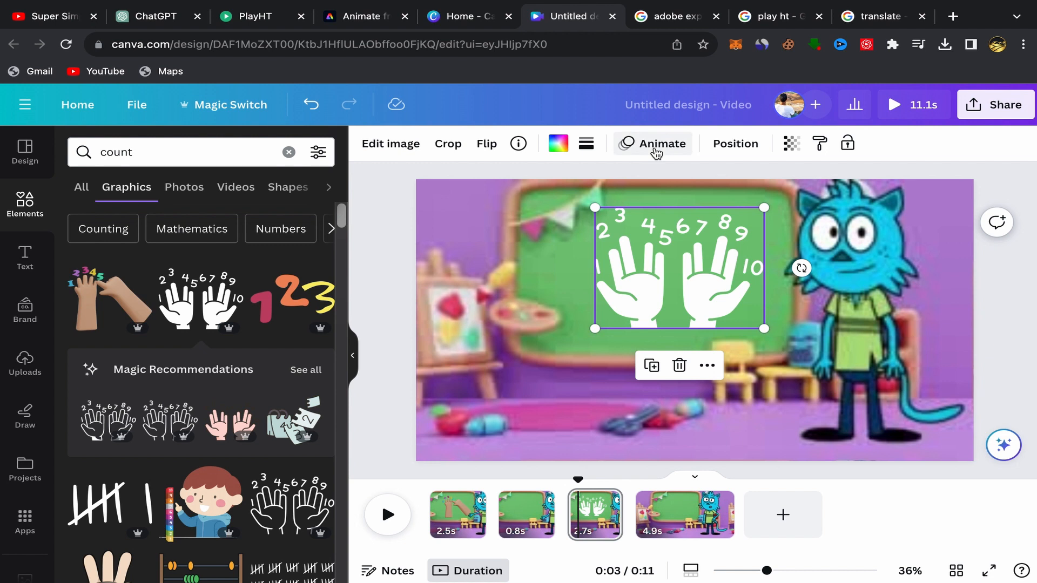
{"action": "scroll", "coordinate": [284, 415], "scroll_direction": "down", "scroll_amount": 5}
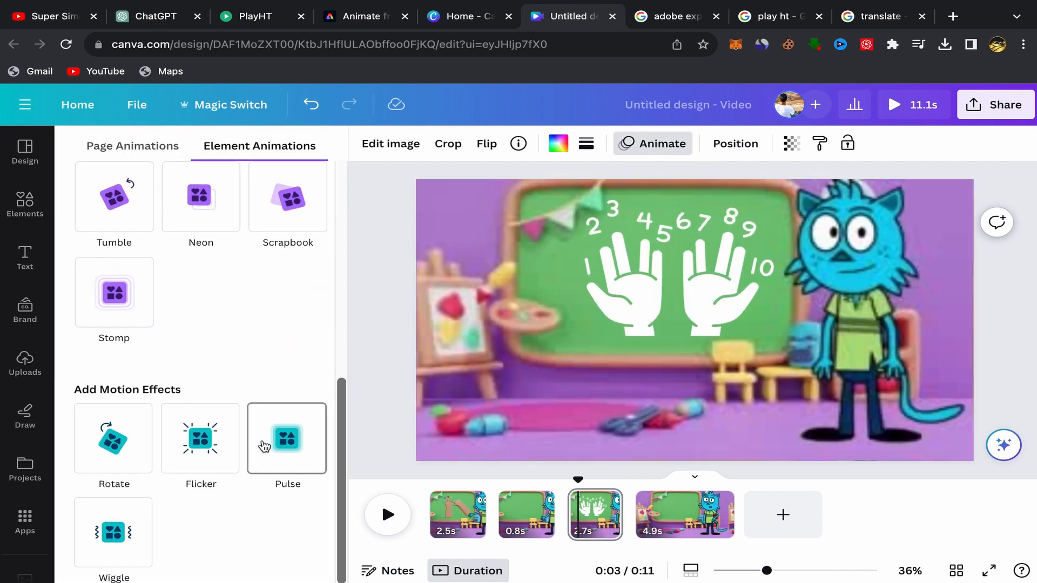
{"action": "left_click", "coordinate": [264, 441]}
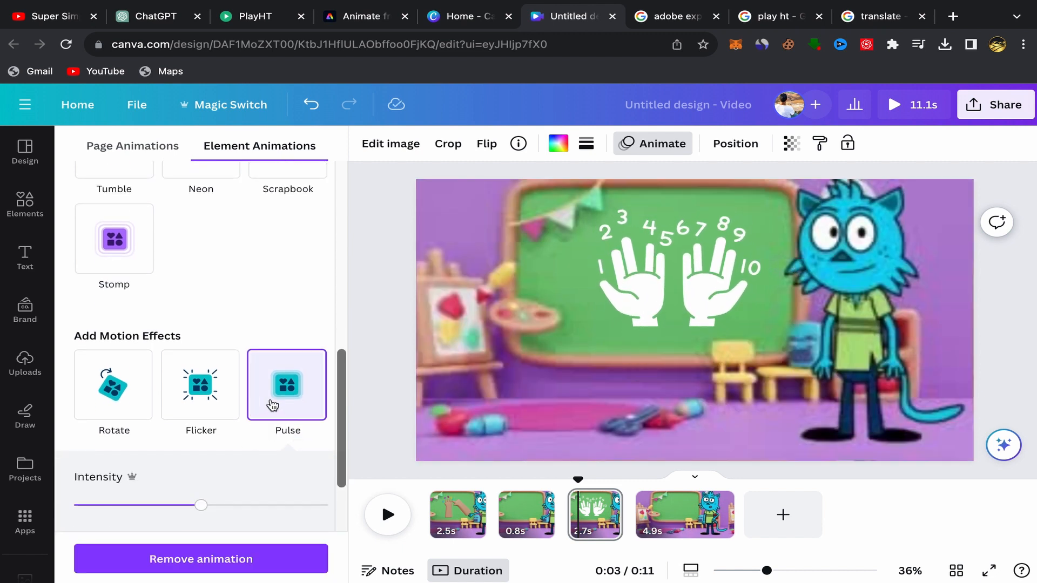
{"action": "left_click_drag", "start_coordinate": [201, 513], "coordinate": [132, 508]}
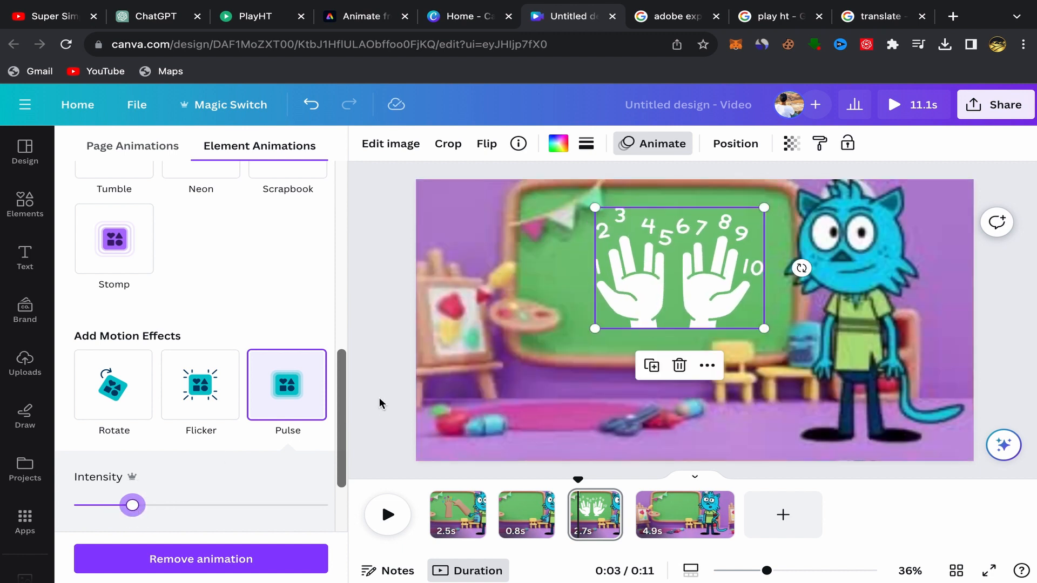
{"action": "left_click", "coordinate": [379, 398]}
- Preview the video from the start, pause at about 9 seconds and open the design's sharing and download options
{"action": "left_click", "coordinate": [429, 506]}
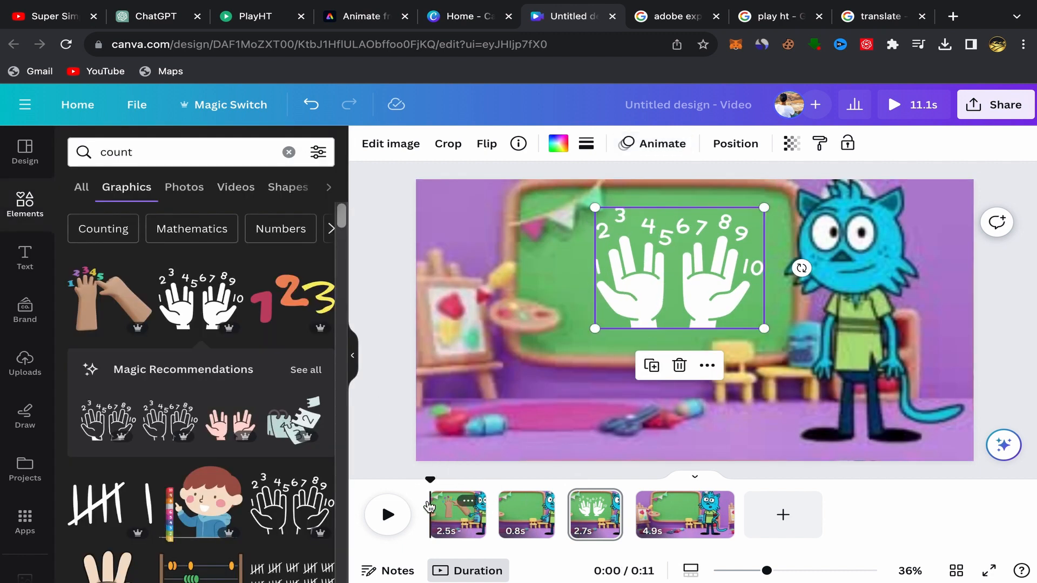
{"action": "left_click", "coordinate": [388, 514]}
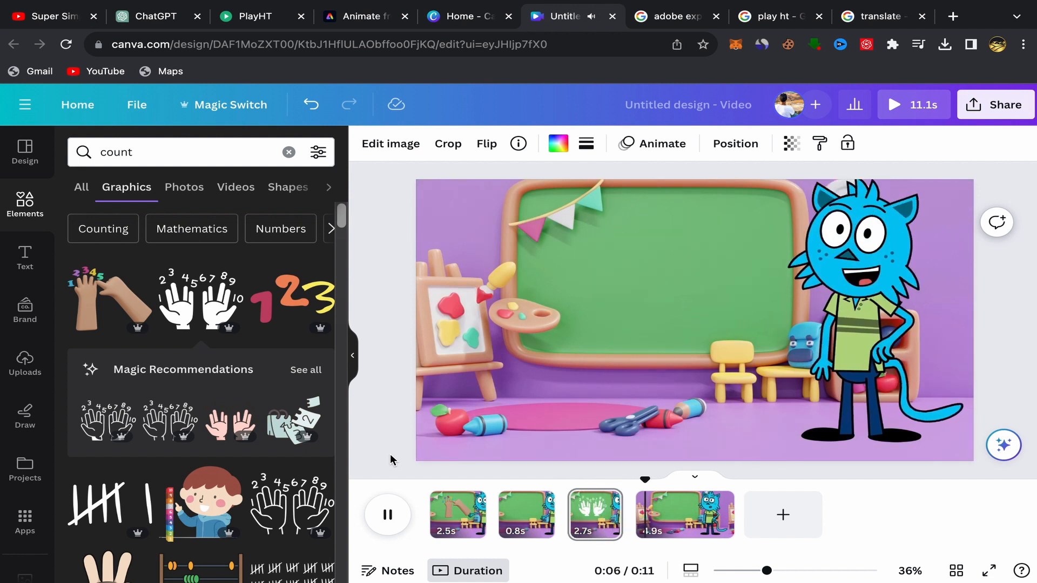
{"action": "left_click", "coordinate": [388, 535]}
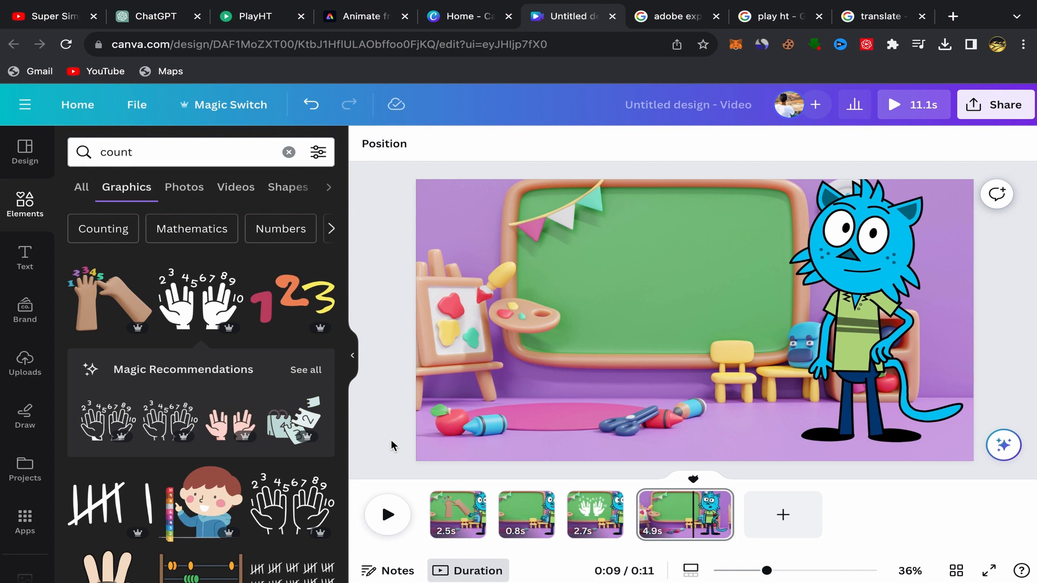
{"action": "left_click", "coordinate": [997, 106]}
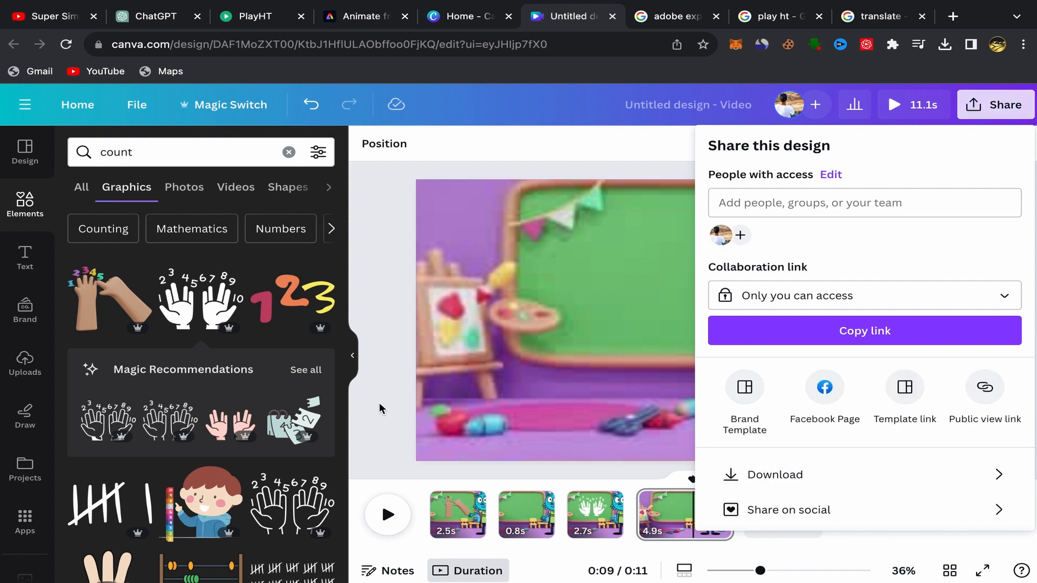
- Switch to the Super Simple Songs channel on YouTube and review its channel header and most popular videos
{"action": "left_click", "coordinate": [69, 21]}
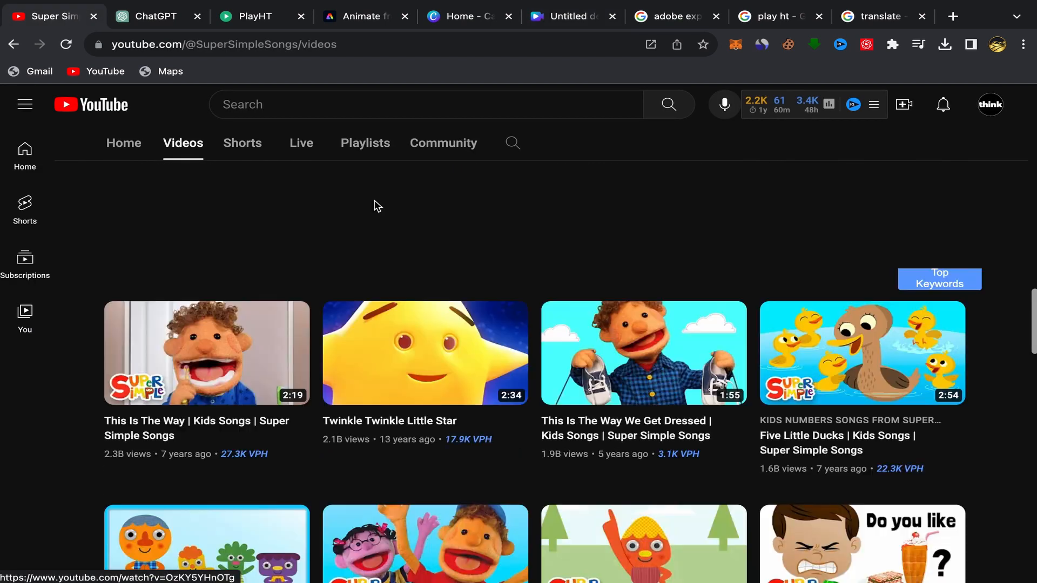
{"action": "scroll", "coordinate": [378, 206], "scroll_direction": "up", "scroll_amount": 5}
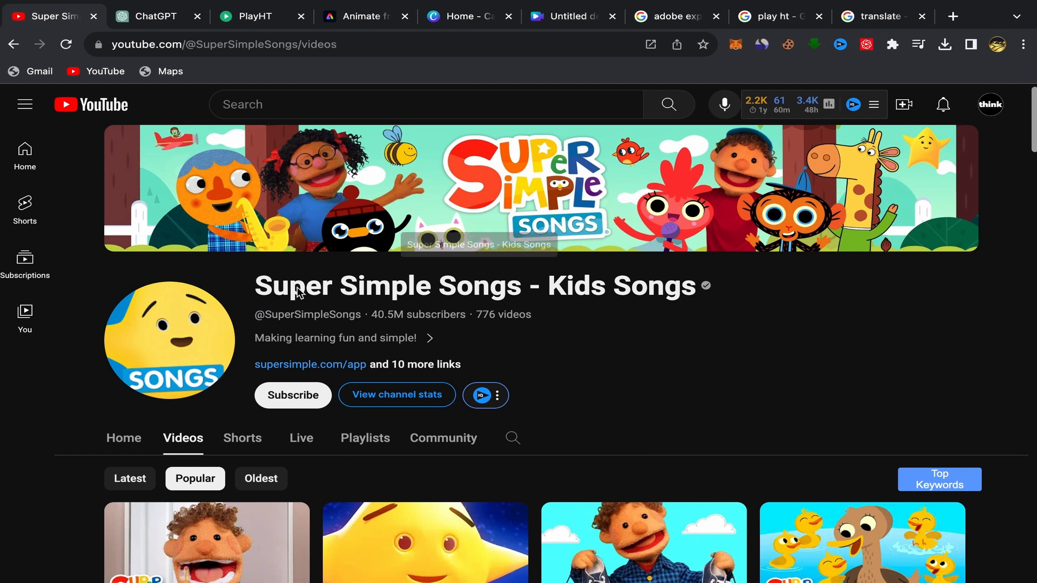
{"action": "scroll", "coordinate": [297, 290], "scroll_direction": "down", "scroll_amount": 5}
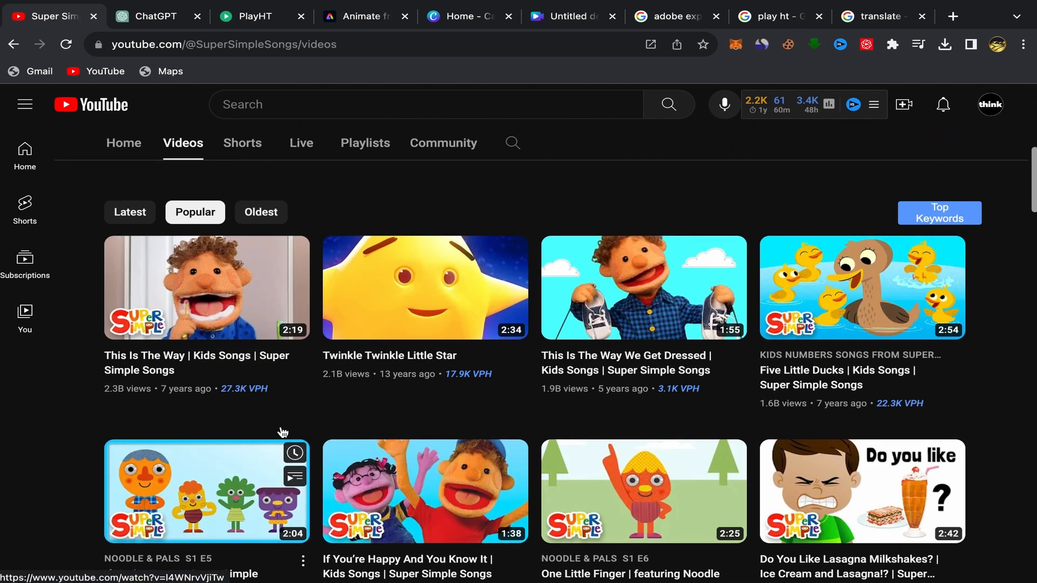
{"action": "scroll", "coordinate": [173, 372], "scroll_direction": "up", "scroll_amount": 1}
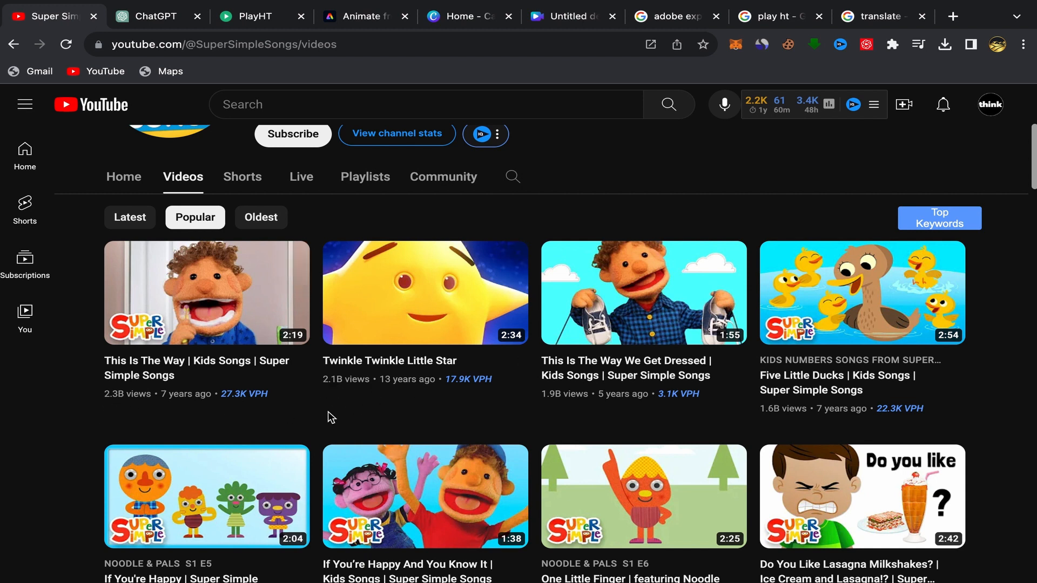
{"action": "scroll", "coordinate": [611, 340], "scroll_direction": "up", "scroll_amount": 5}
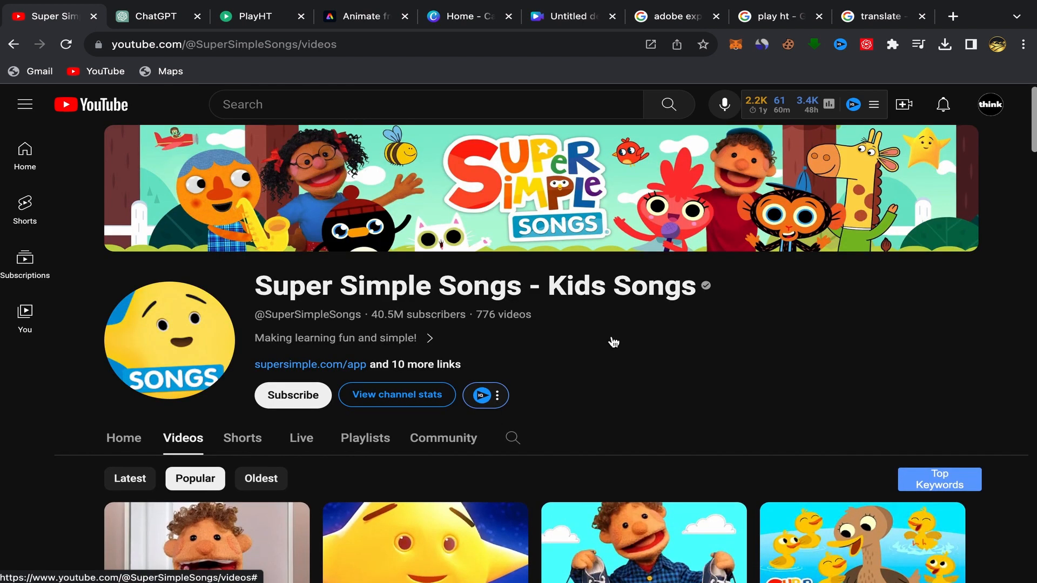